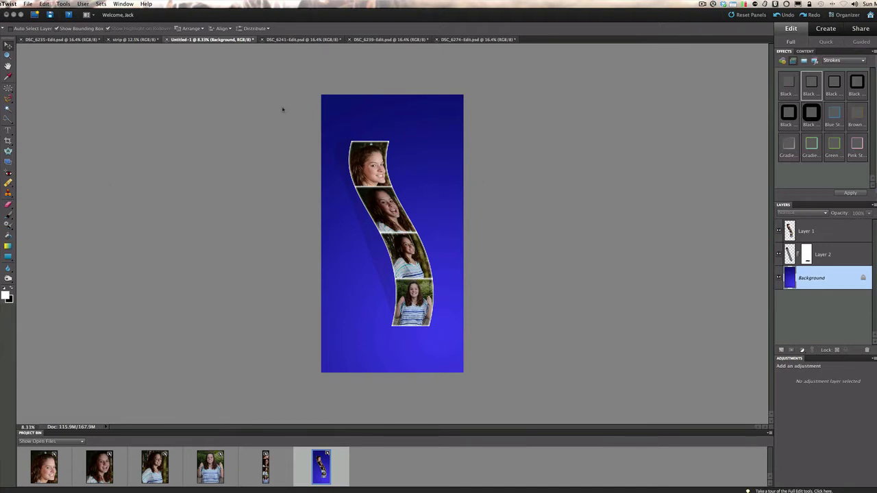
- Close the wavy Untitled-1 composite without saving its changes
left_click(167, 42)
left_click(167, 40)
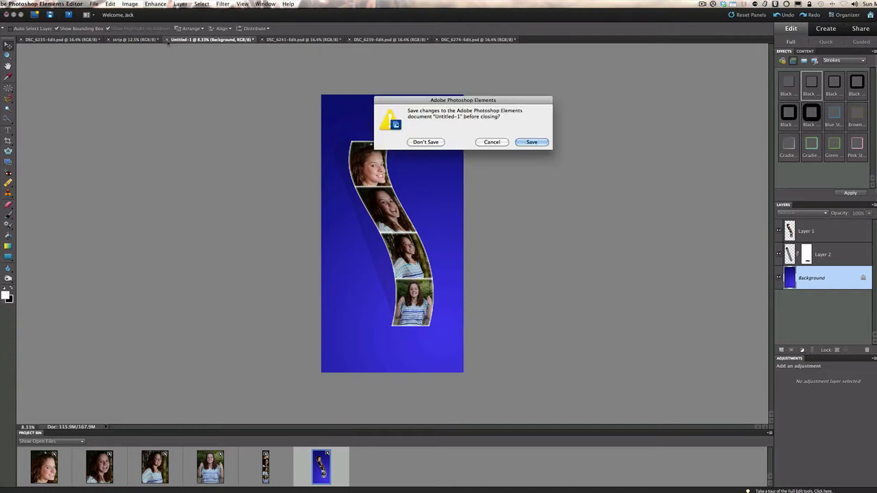
left_click(418, 143)
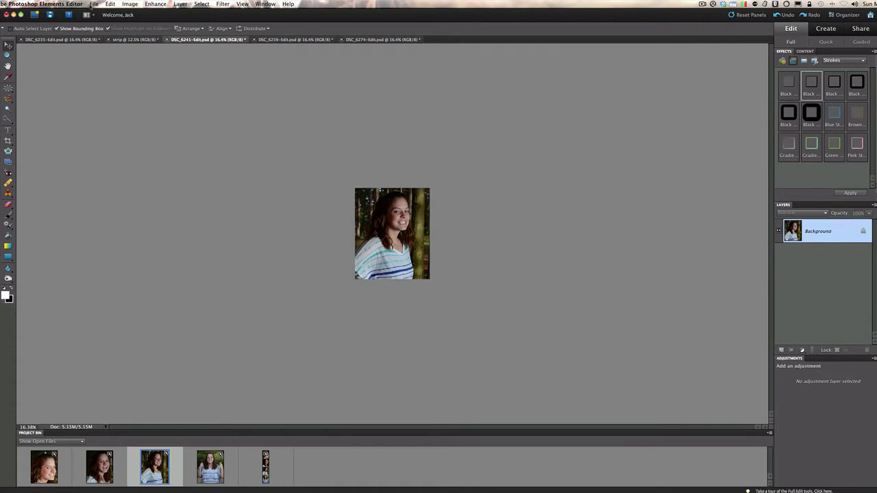
- Revert DSC_6241 and DSC_6239 to their full uncropped originals
left_click(110, 4)
left_click(125, 27)
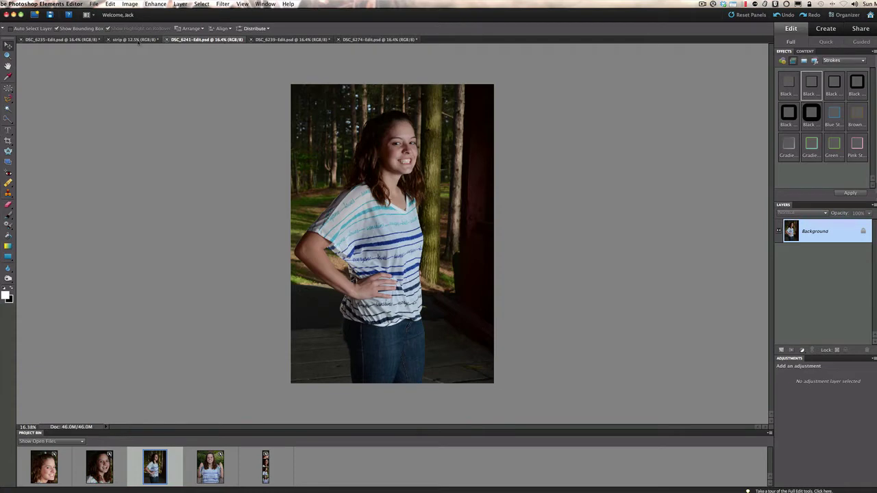
left_click(319, 41)
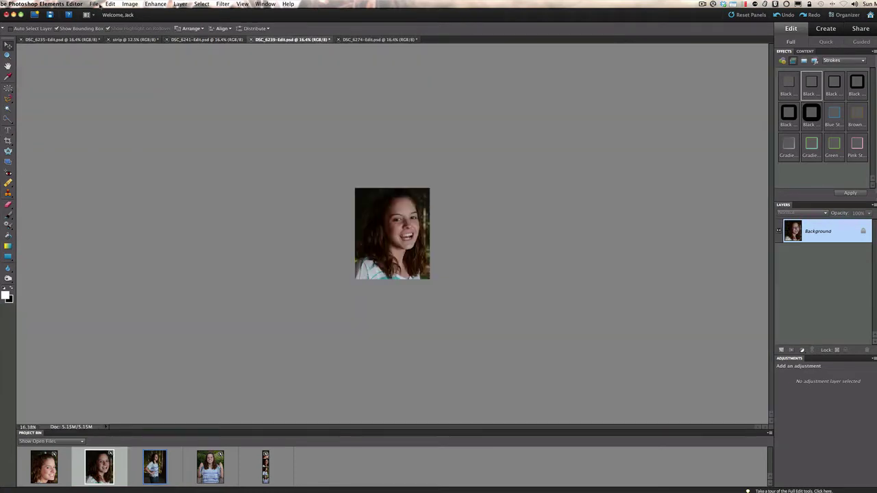
left_click(110, 4)
left_click(123, 26)
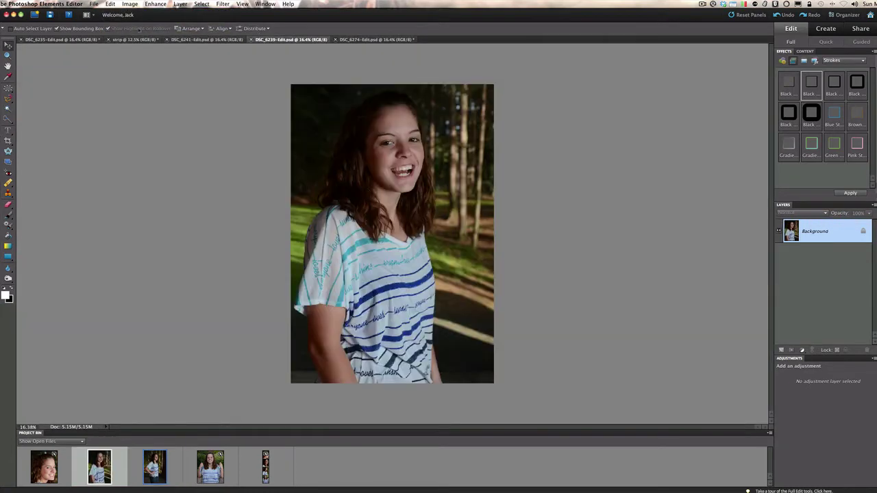
- Revert DSC_6274 and DSC_6235 to their uncropped originals, ending on the strip document
left_click(349, 40)
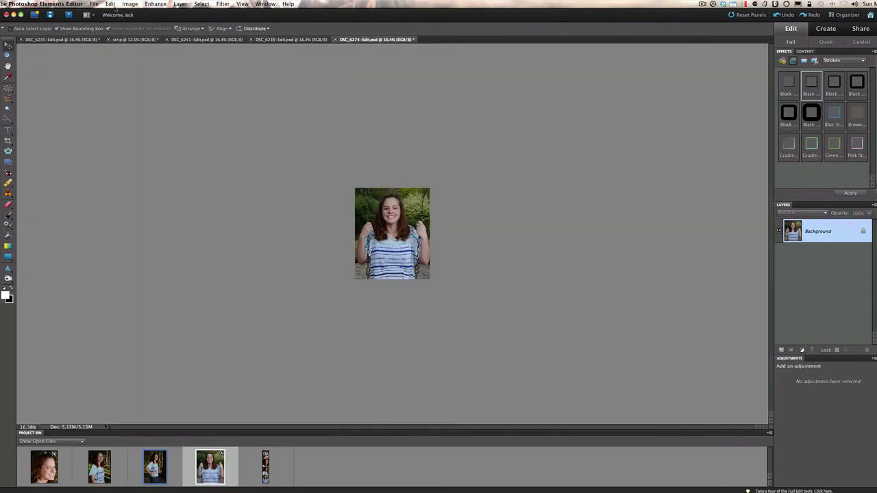
left_click(110, 5)
left_click(116, 27)
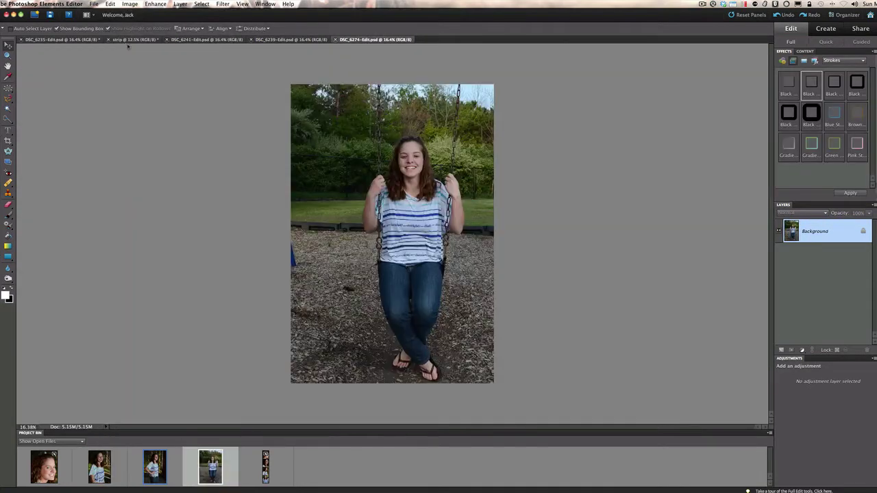
left_click(129, 40)
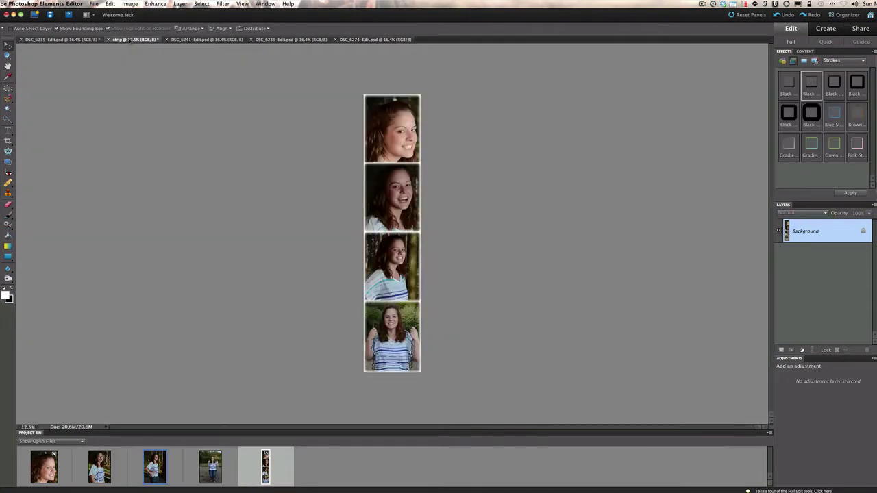
left_click(61, 39)
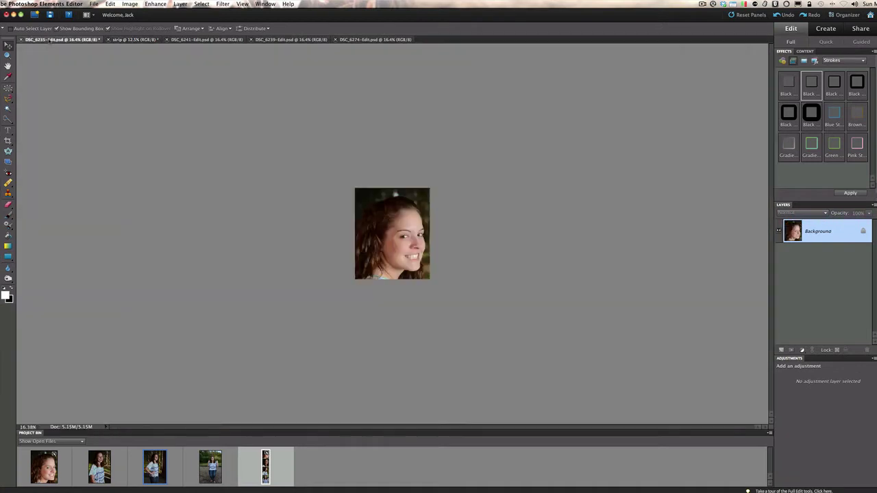
left_click(110, 4)
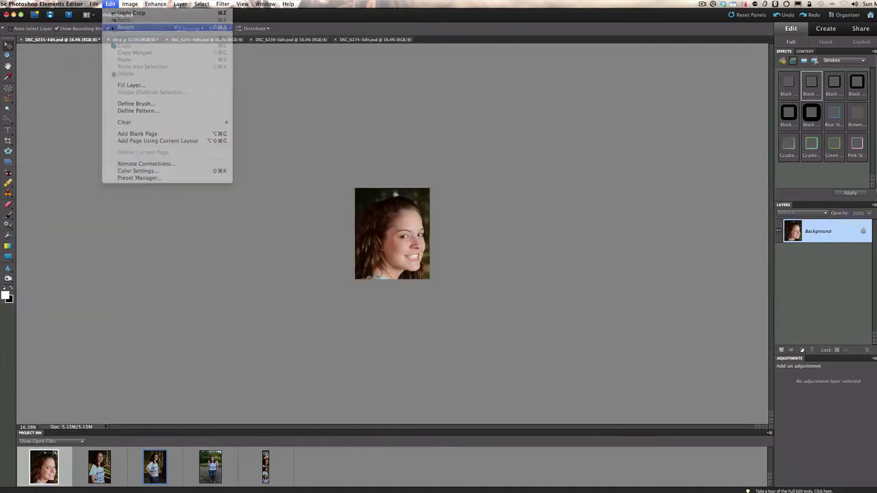
left_click(117, 28)
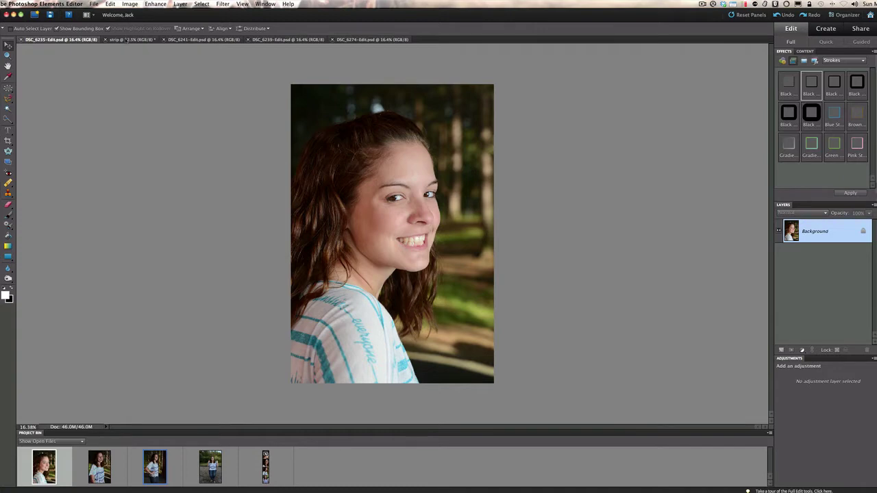
left_click(126, 39)
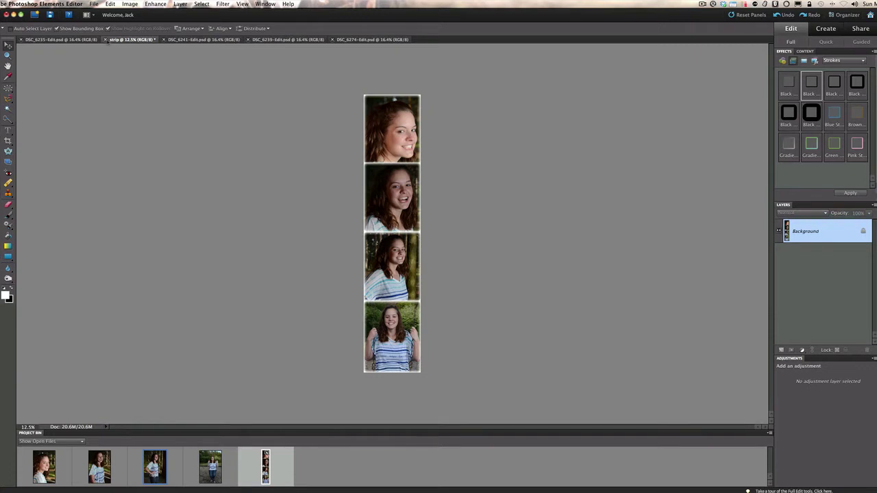
- Close the strip document, discarding its unsaved changes
left_click(106, 40)
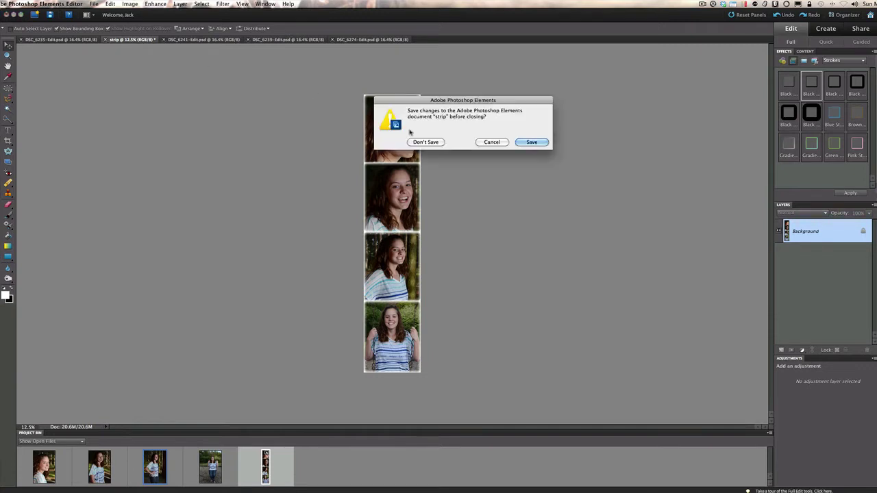
left_click(426, 142)
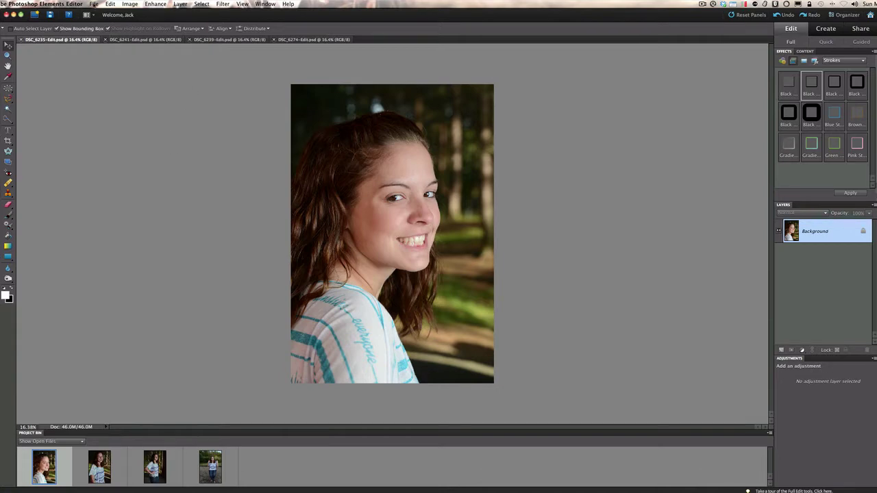
- Create a blank file named 'Strip', 5 in wide by 20 in high at 300 pixels/inch
left_click(93, 4)
mouse_move(100, 14)
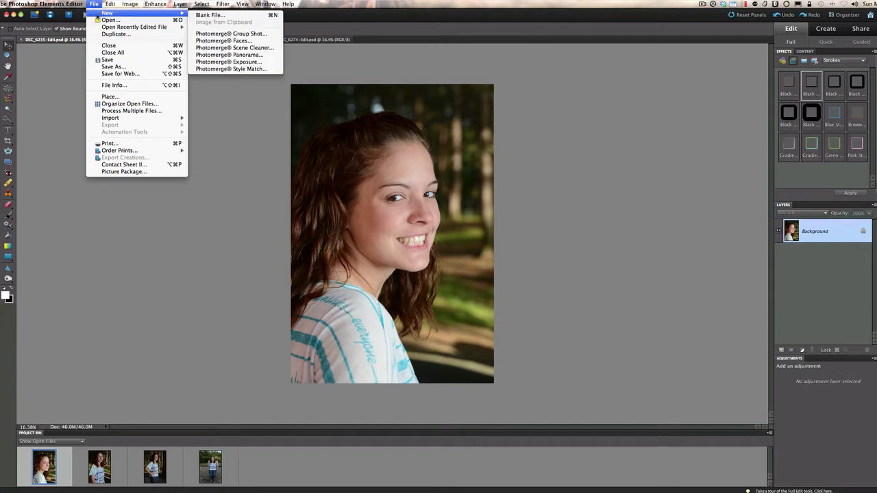
left_click(207, 15)
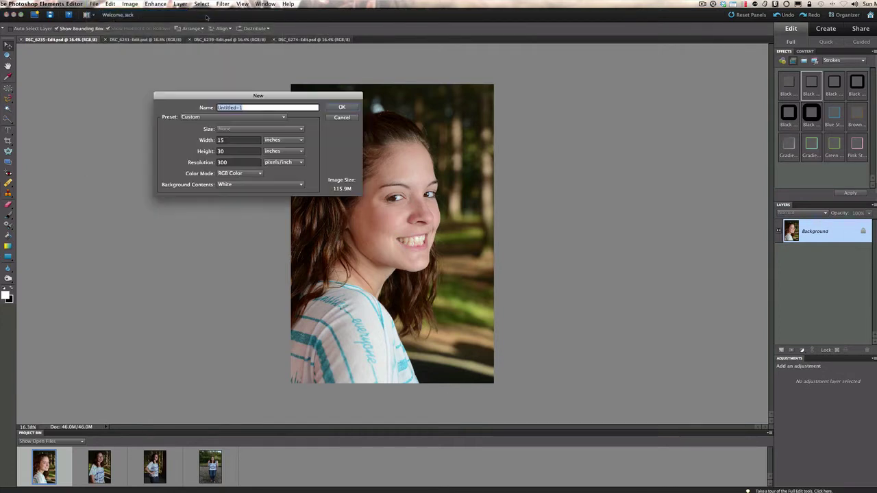
left_click_drag(235, 96, 347, 182)
type("Strip")
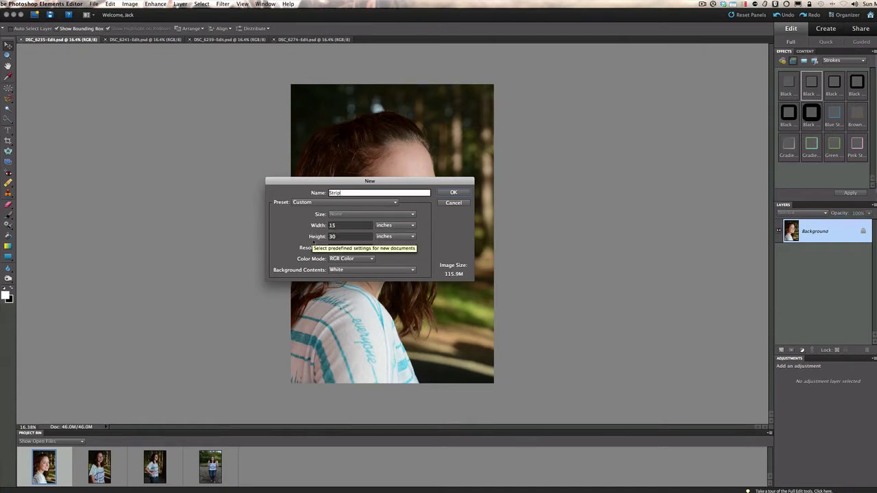
key("Tab")
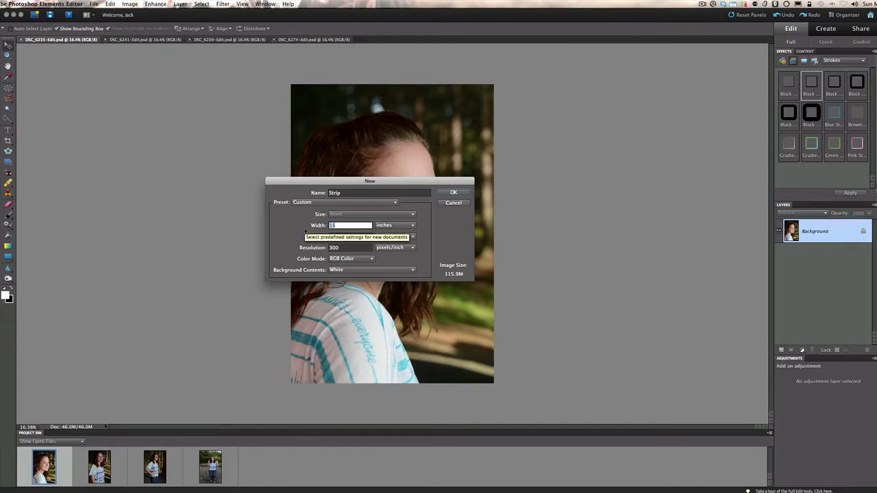
type("5")
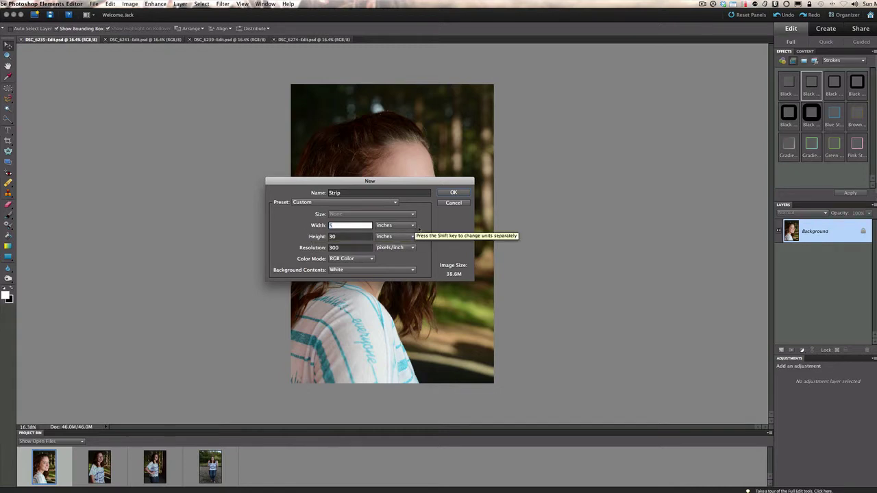
left_click(413, 226)
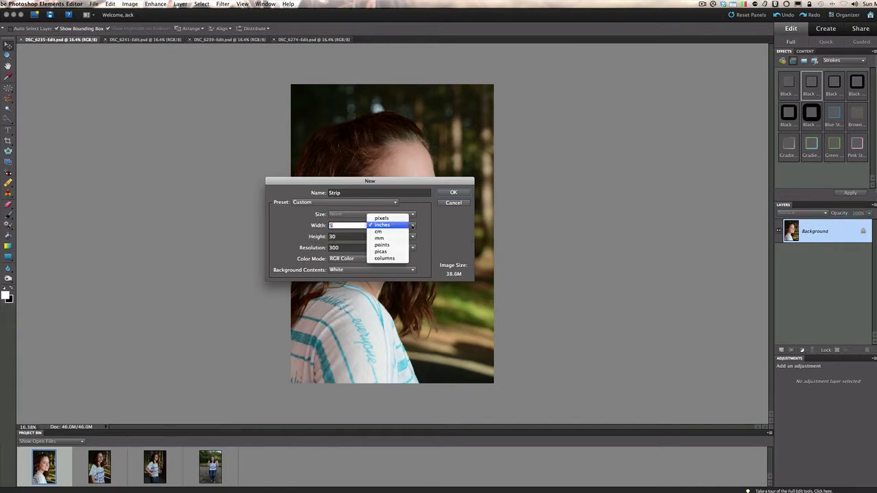
left_click(396, 226)
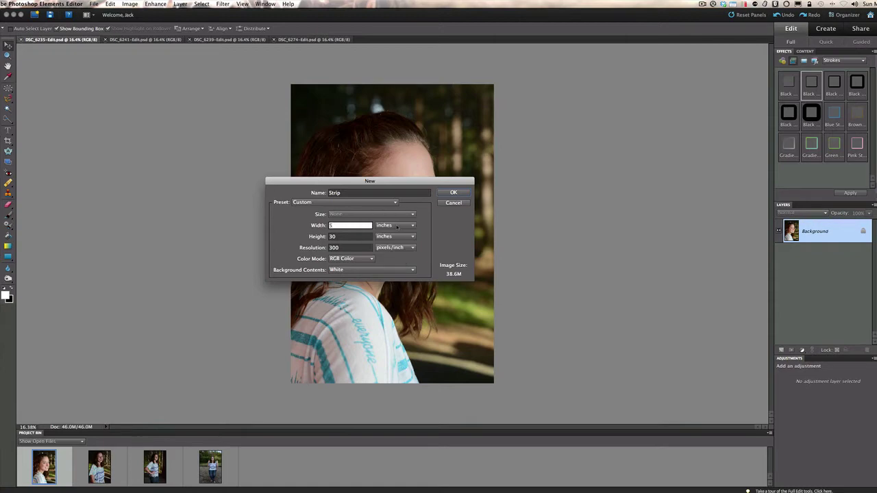
key("Tab")
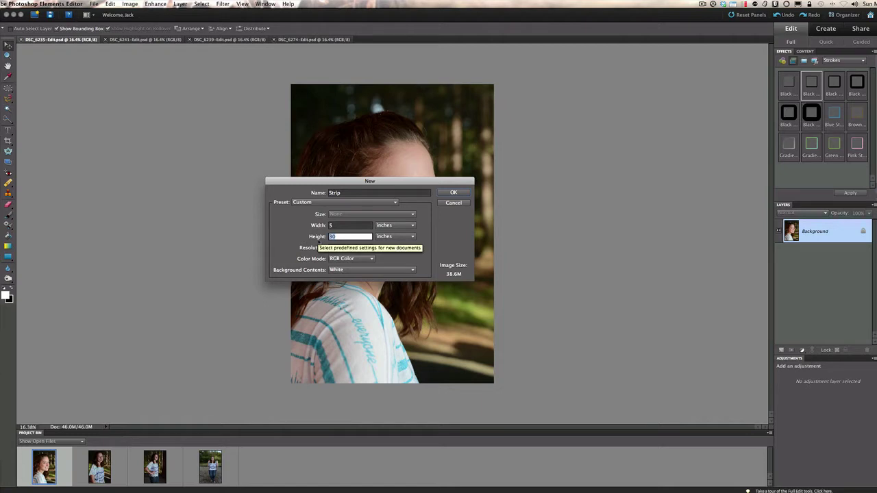
type("2")
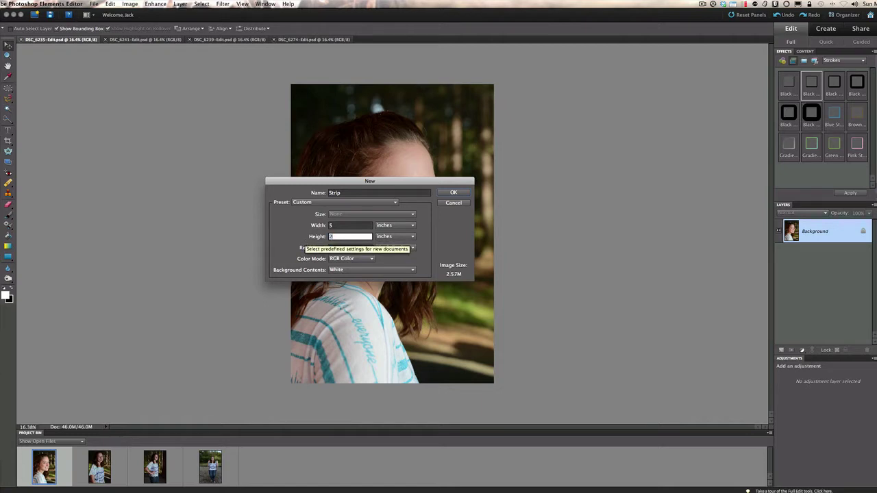
type("0")
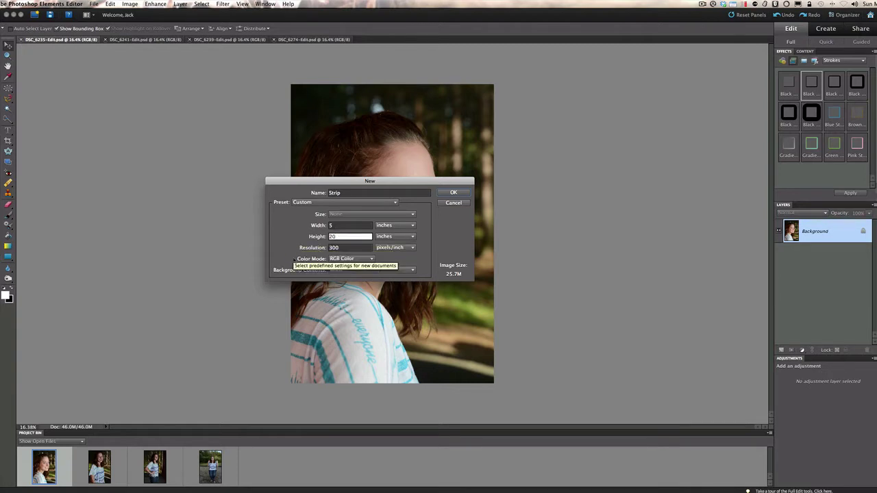
key("Tab")
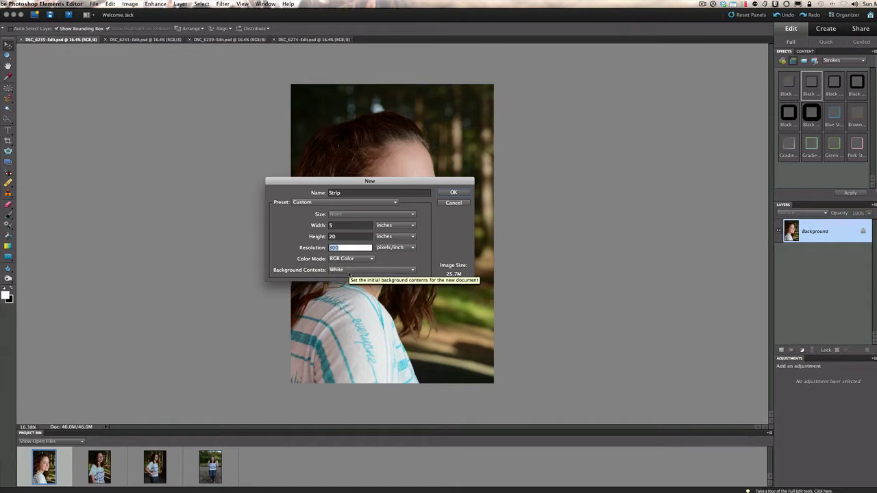
left_click(453, 194)
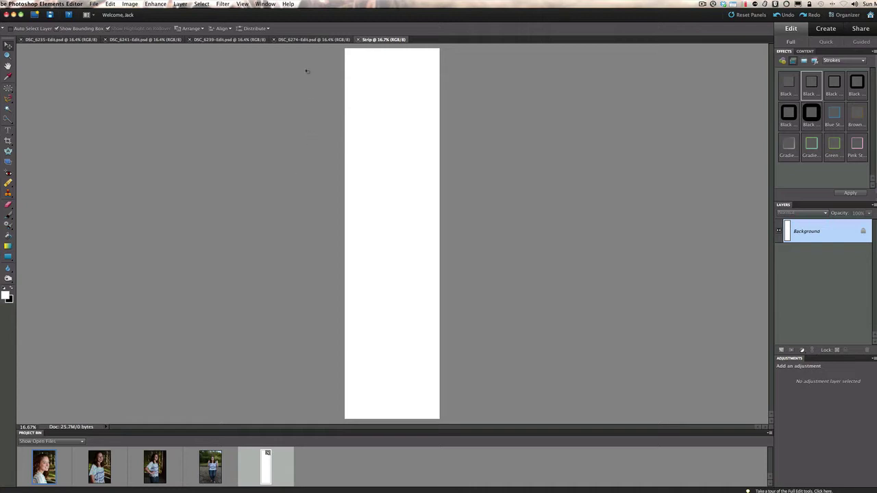
- Look through the DSC_6274, DSC_6239 and DSC_6241 photos, ending on the blank Strip document
left_click(306, 40)
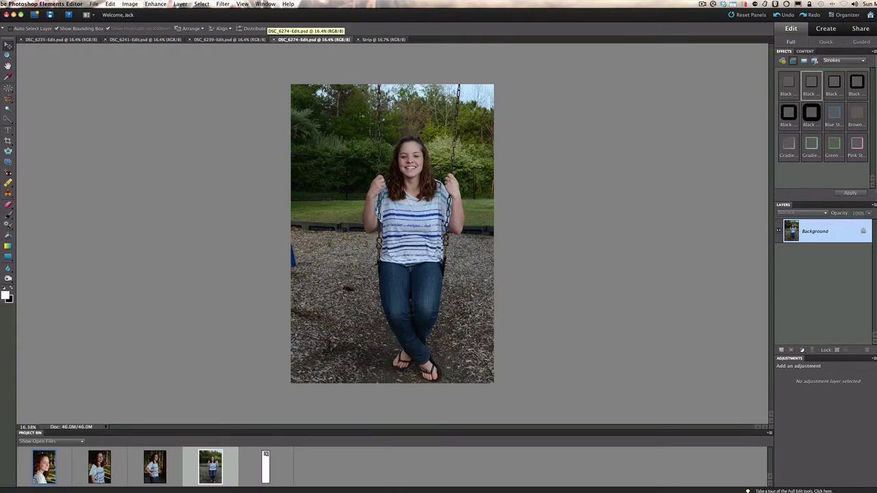
left_click(233, 39)
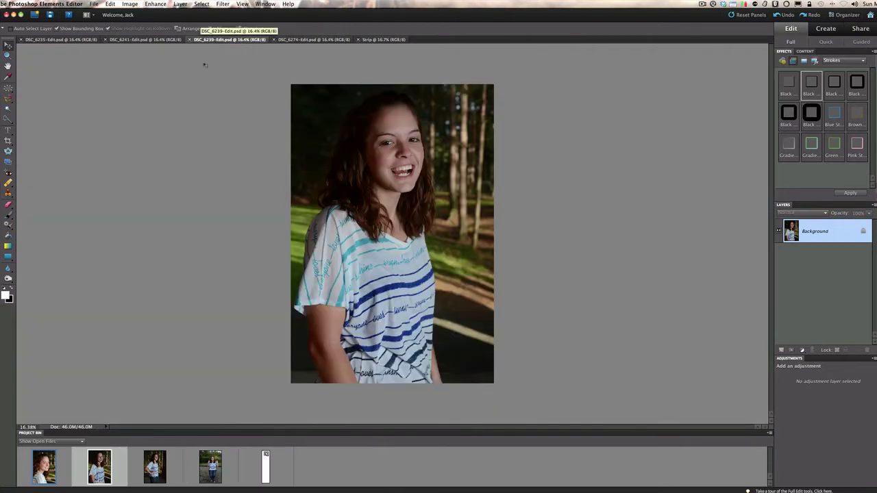
left_click(383, 39)
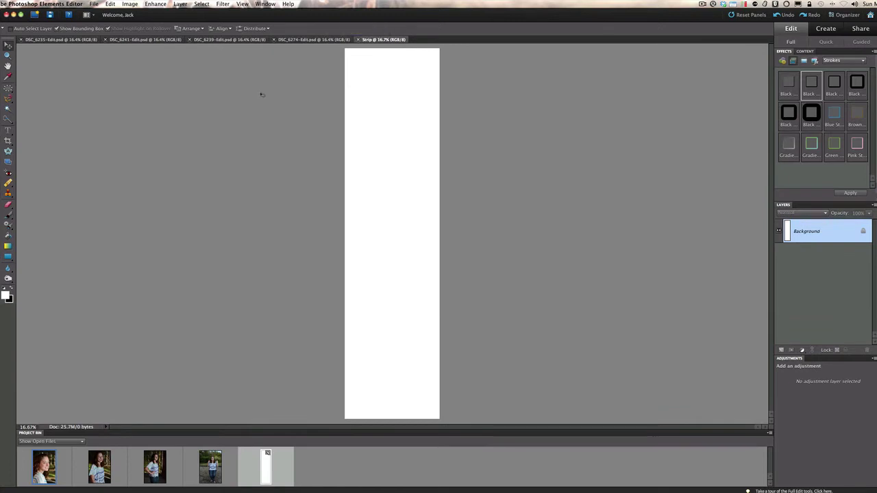
left_click(303, 40)
left_click(230, 40)
left_click(145, 40)
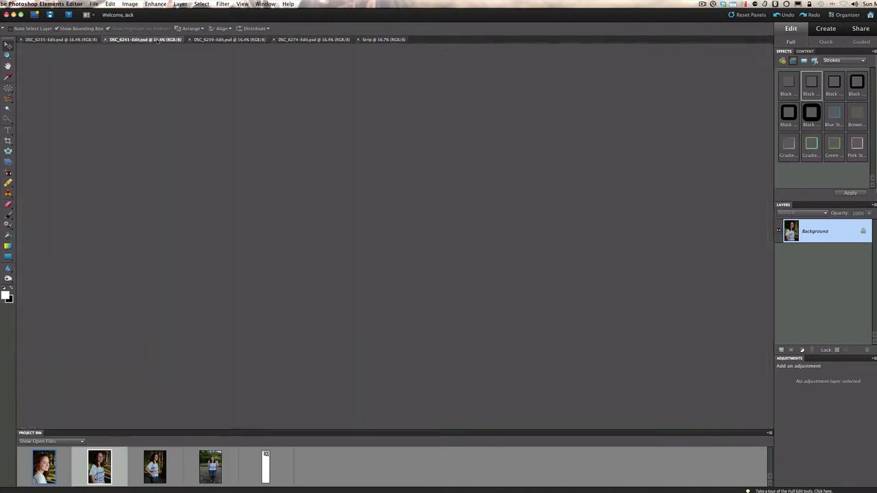
left_click(377, 41)
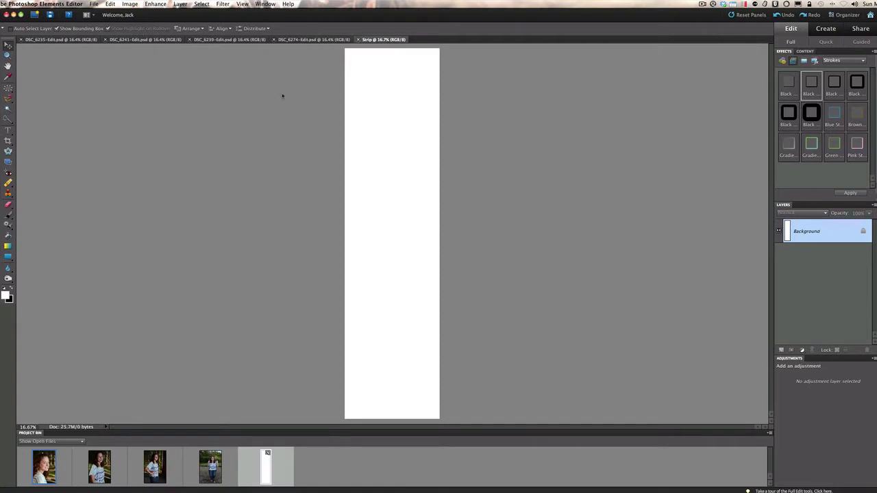
left_click(302, 39)
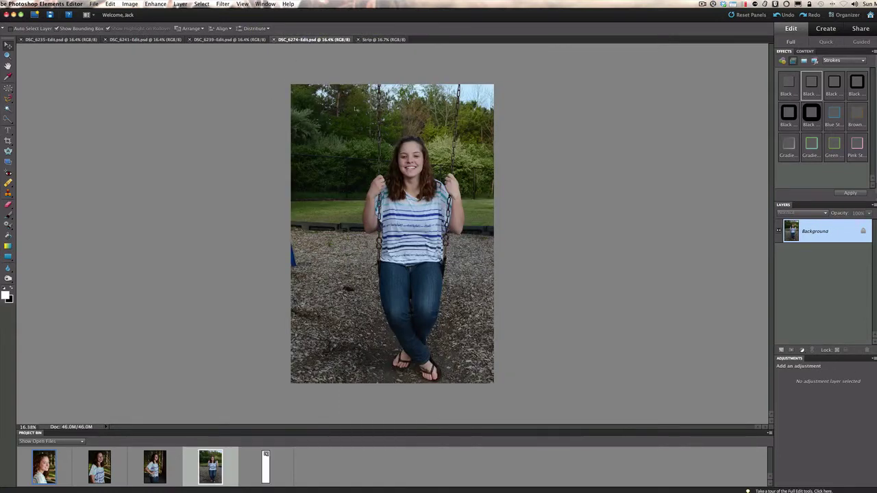
left_click(377, 39)
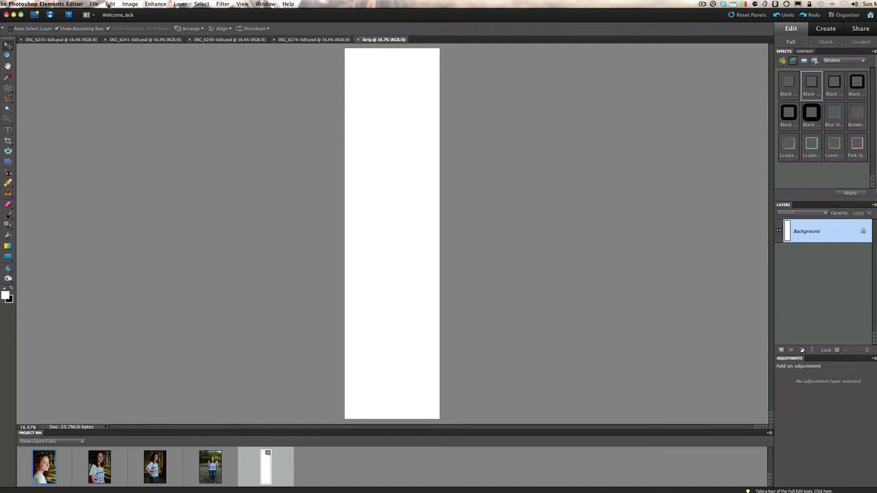
left_click(66, 4)
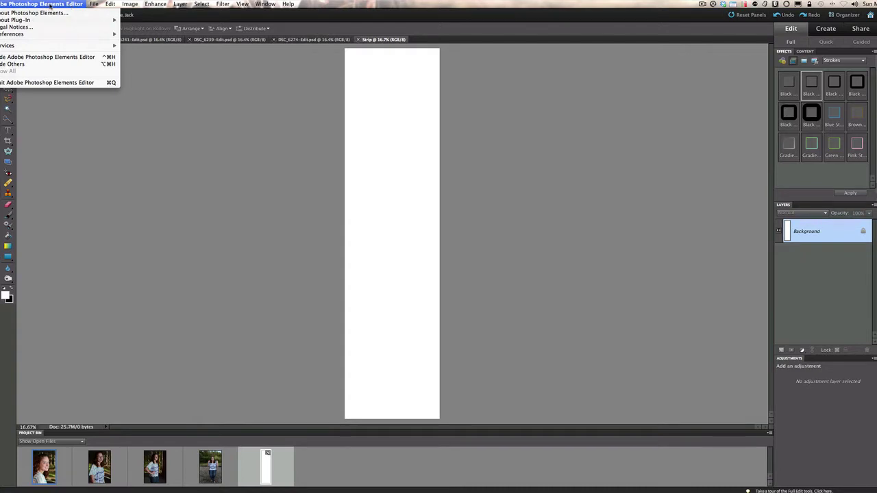
- Enable Allow Floating Documents in Full Edit Mode in the General preferences
mouse_move(18, 35)
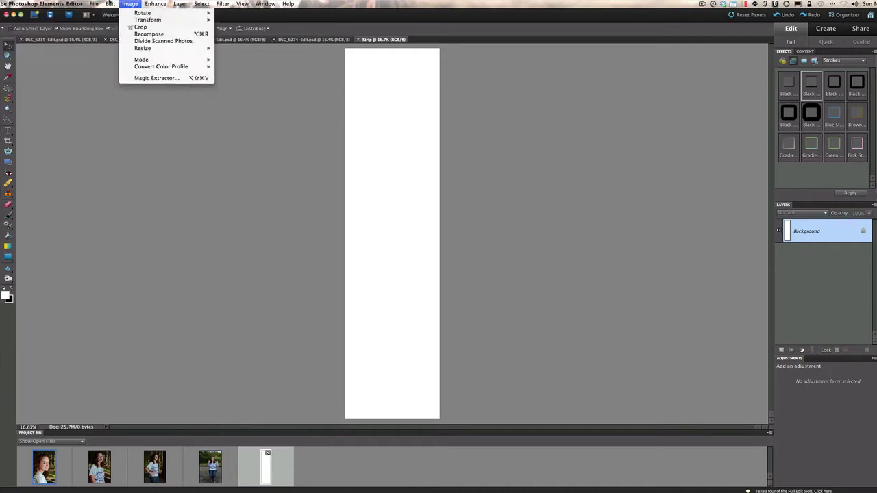
mouse_move(110, 5)
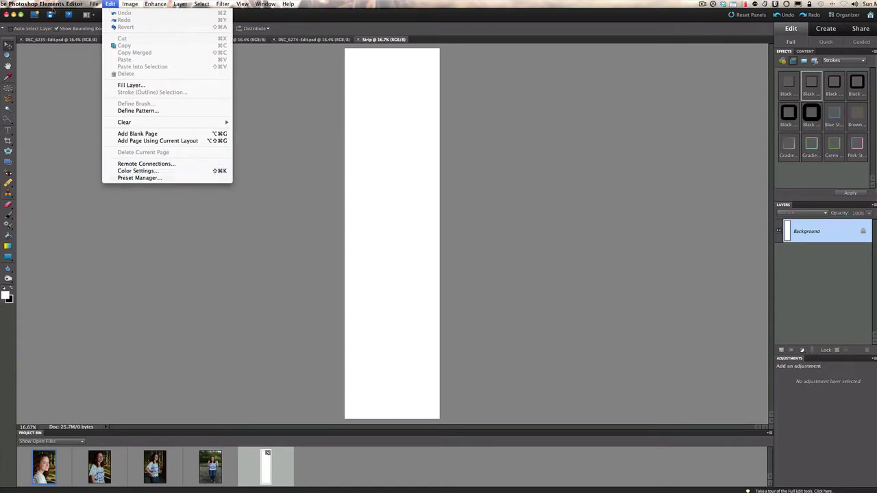
mouse_move(54, 8)
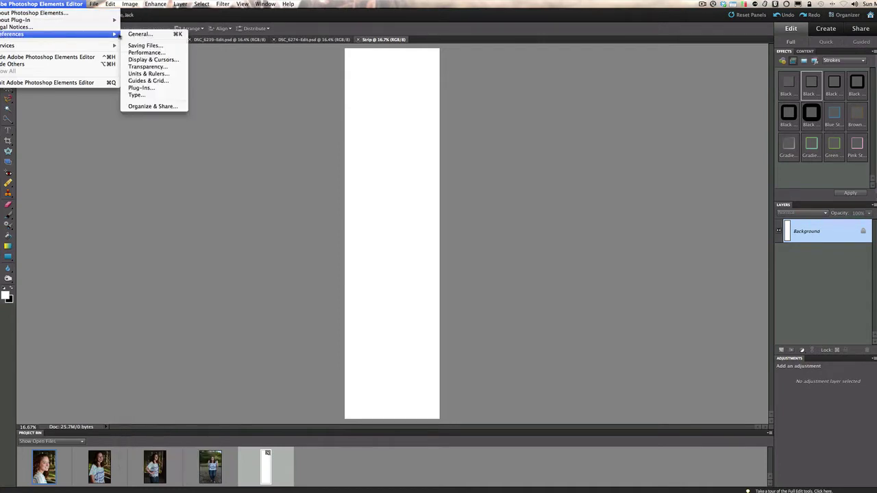
left_click(142, 31)
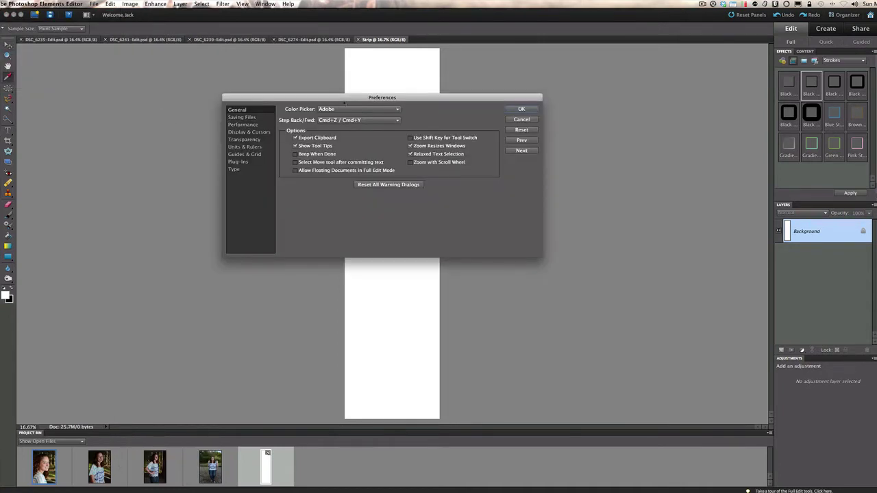
mouse_move(343, 98)
left_mouse_down()
mouse_move(340, 150)
mouse_move(340, 137)
left_mouse_up()
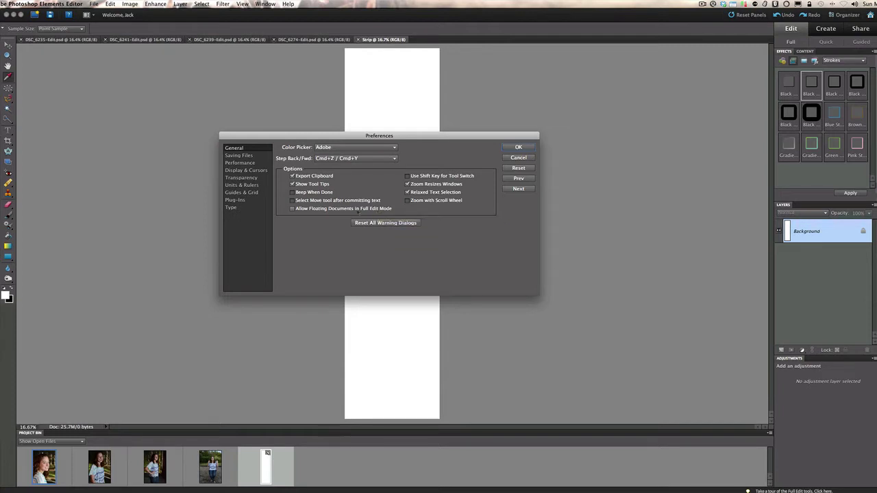
left_click(292, 209)
left_click(511, 147)
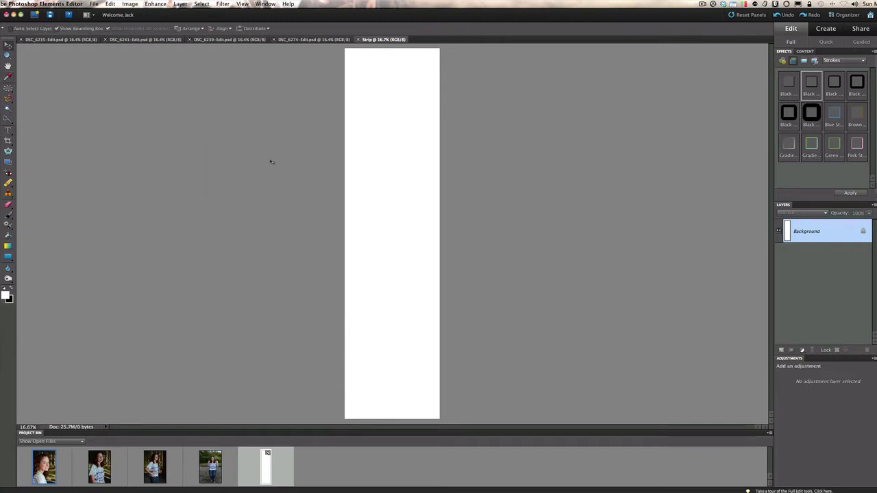
- Float the DSC_6274 swing photo as its own window beside the Strip canvas
left_click(302, 41)
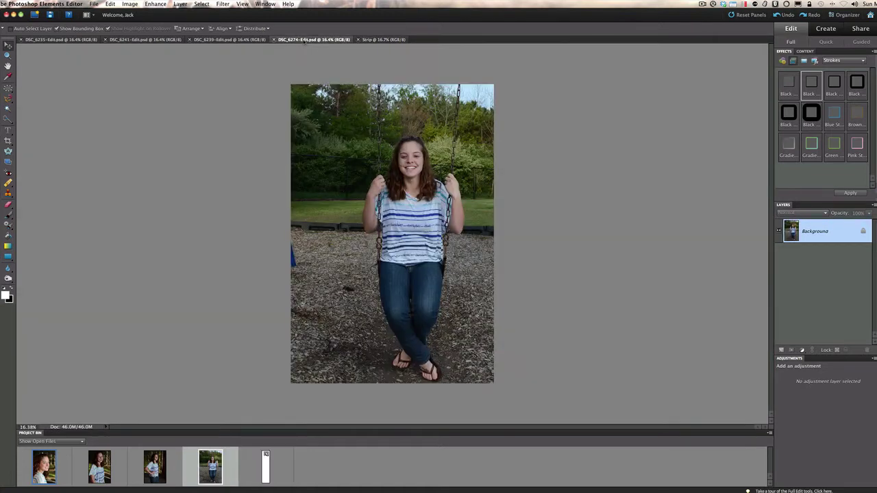
left_click(361, 41)
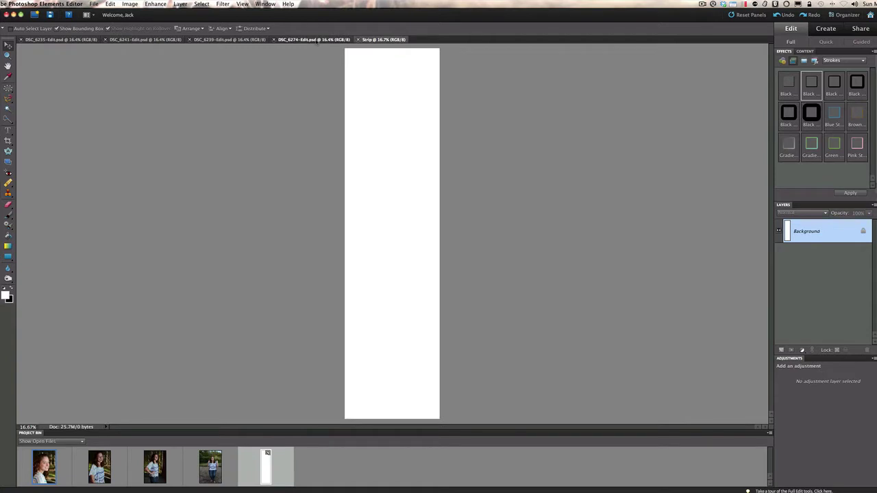
left_click_drag(317, 41, 254, 80)
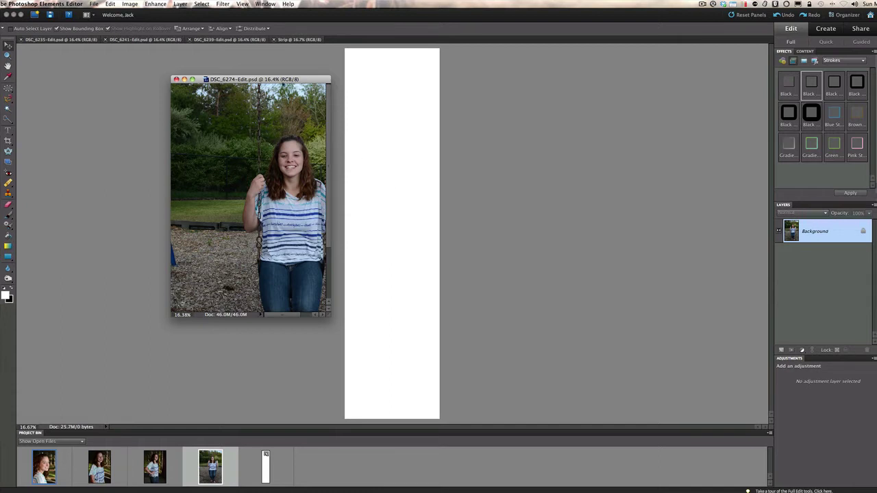
left_click_drag(276, 81, 276, 77)
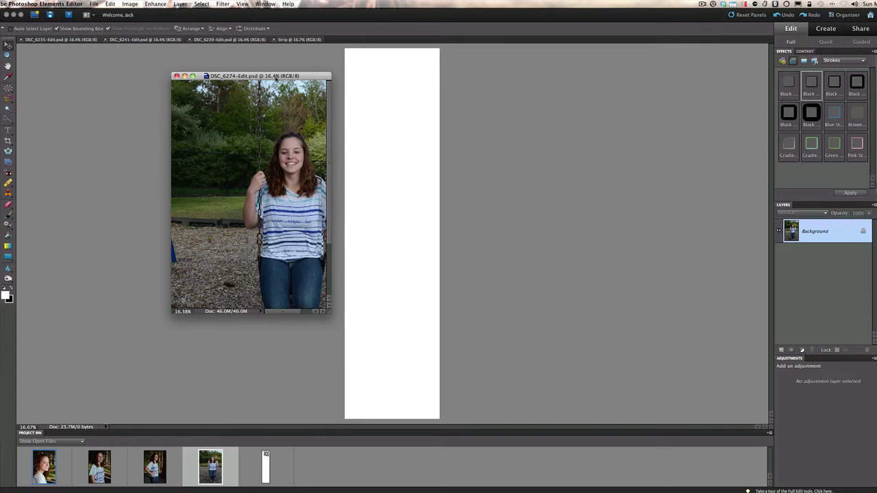
- Float DSC_6239, DSC_6241 and DSC_6235 as separate overlapping windows
left_click(221, 39)
left_click_drag(221, 40, 190, 91)
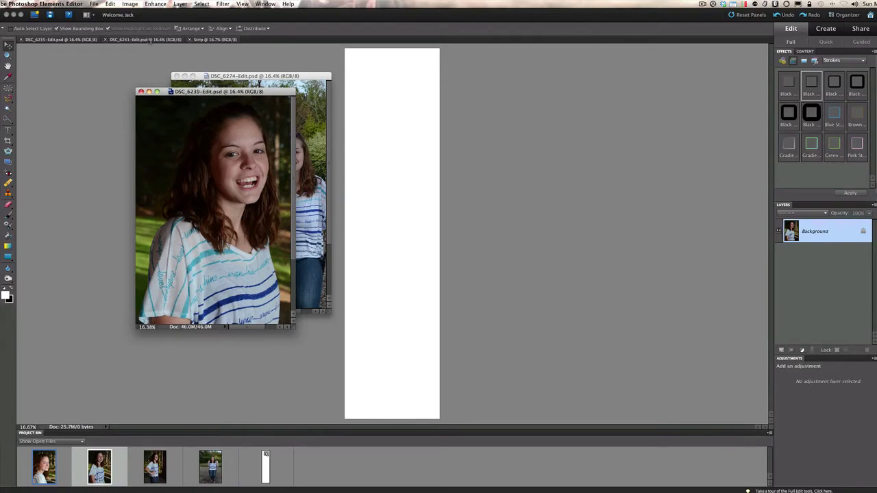
left_click_drag(149, 40, 189, 115)
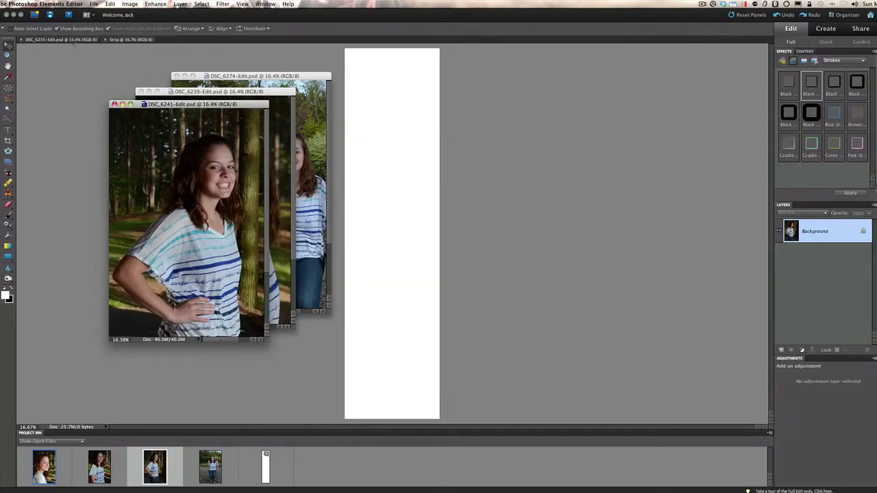
left_click_drag(73, 40, 116, 143)
left_click_drag(268, 139, 189, 62)
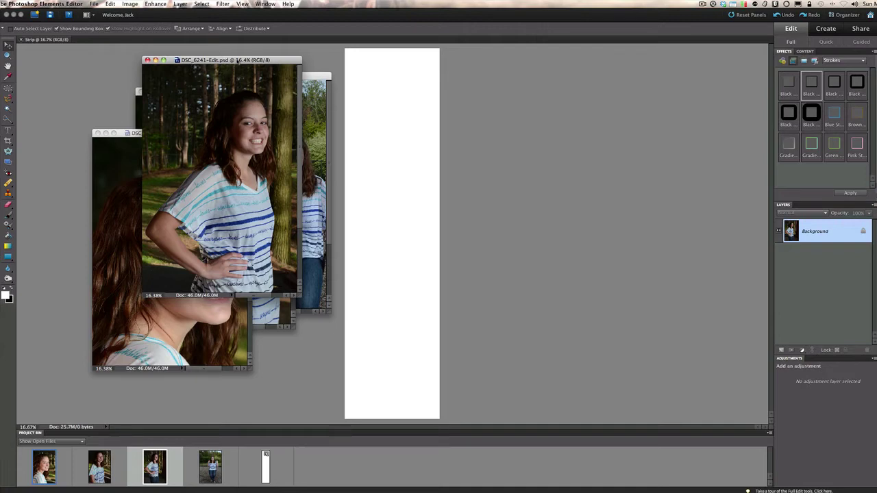
left_click_drag(237, 61, 238, 63)
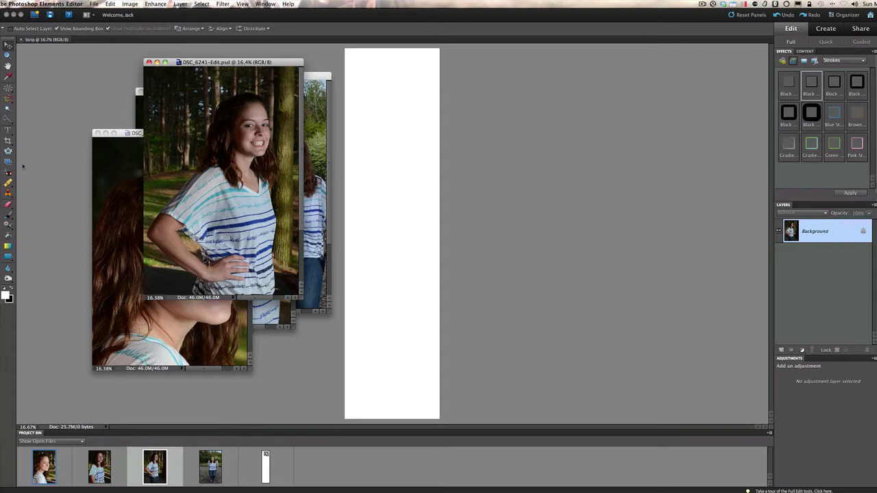
- Set the Crop tool width and height to 5 inches each
left_click(9, 141)
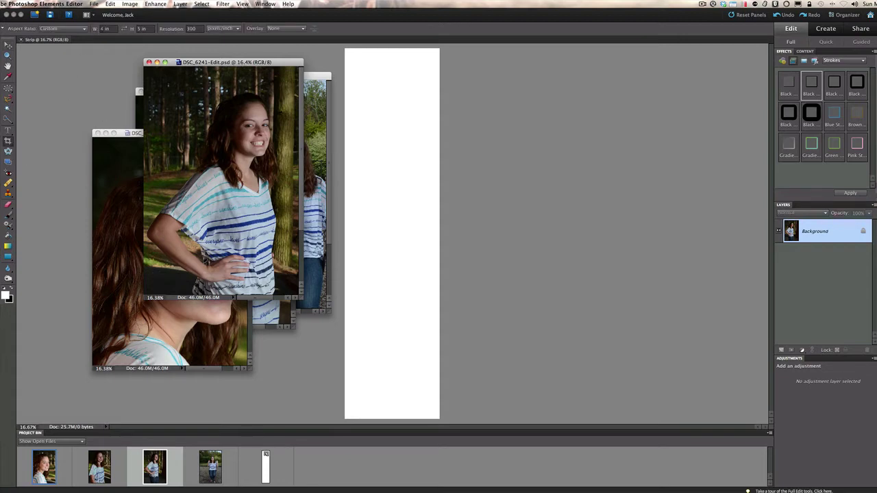
left_click(106, 29)
type("5")
key("Return")
left_click(143, 30)
type("5")
- Crop DSC_6241 to a square around the girl's face and apply it
left_click(185, 82)
left_click_drag(185, 83, 286, 183)
left_click_drag(261, 244, 286, 185)
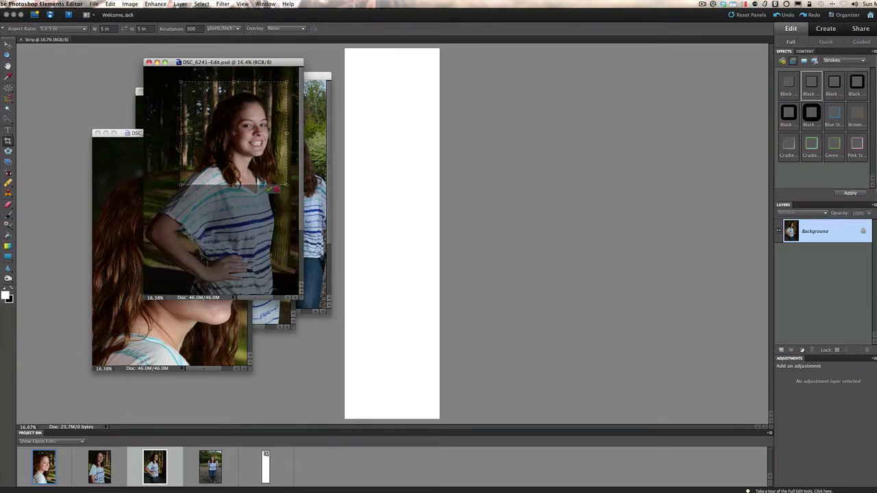
left_click_drag(287, 185, 298, 196)
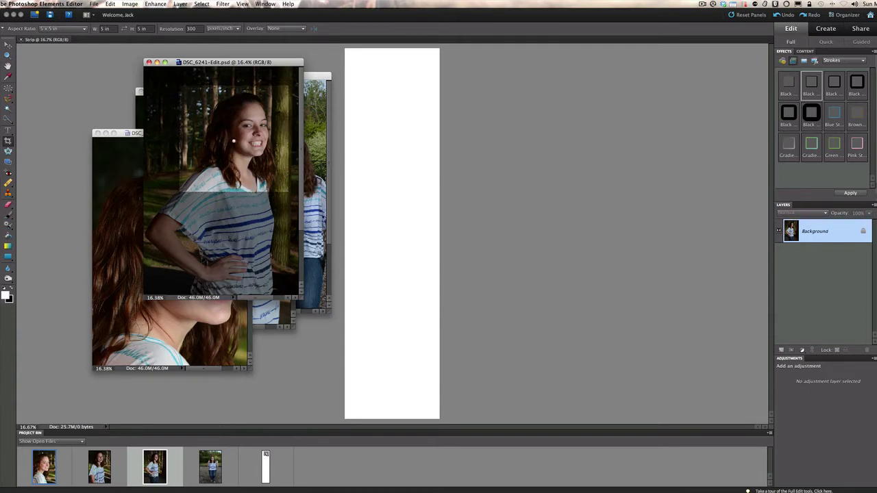
key("Return")
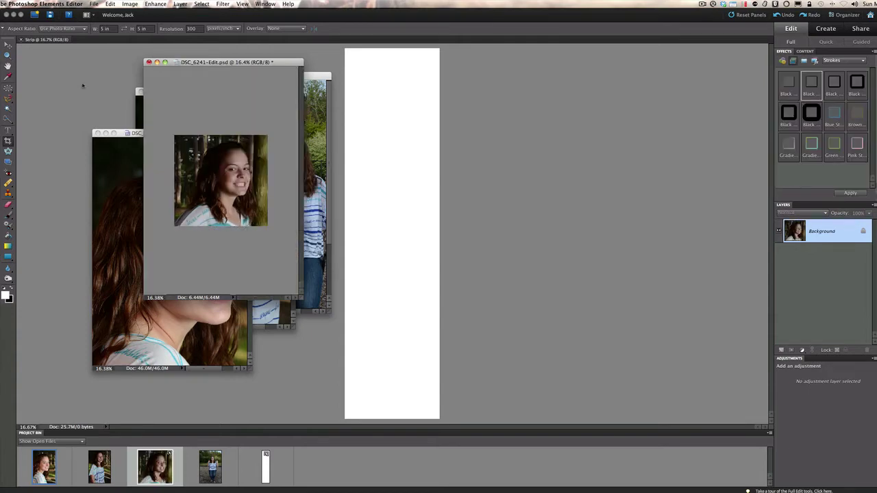
key("v")
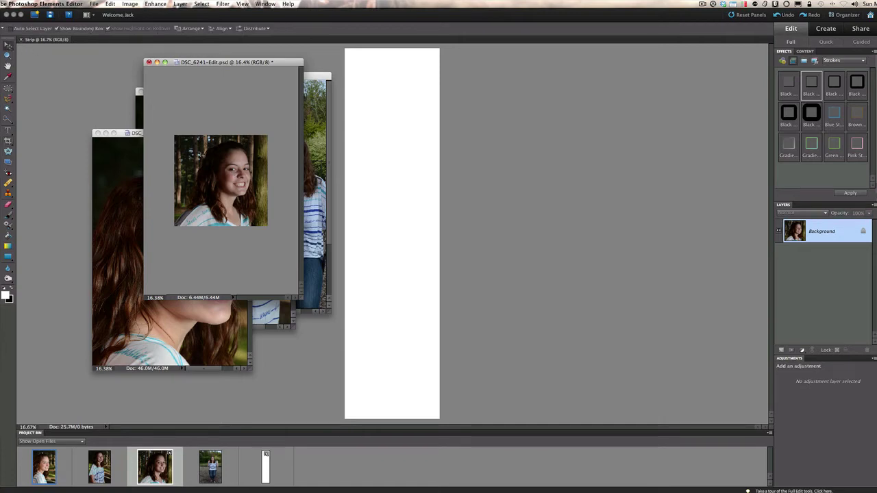
- Drag the cropped face into Strip as Layer 1 and move it to the top edge
left_click_drag(225, 177, 396, 92)
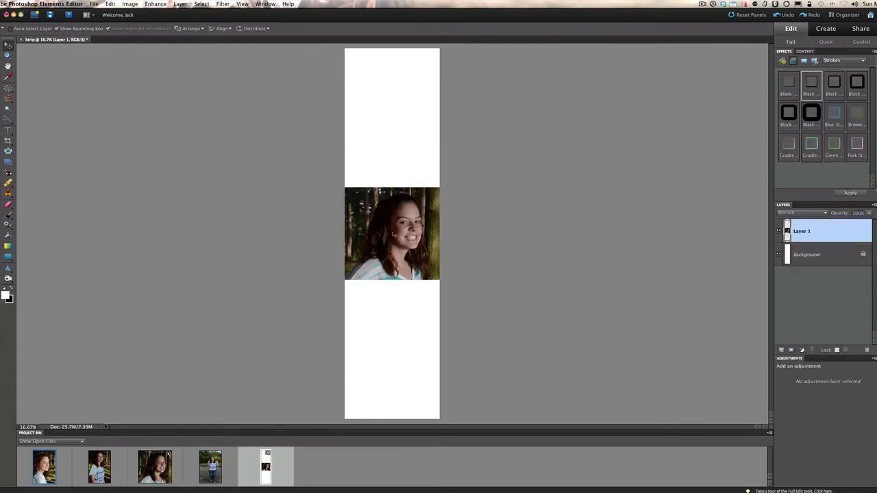
left_click_drag(391, 234, 392, 89)
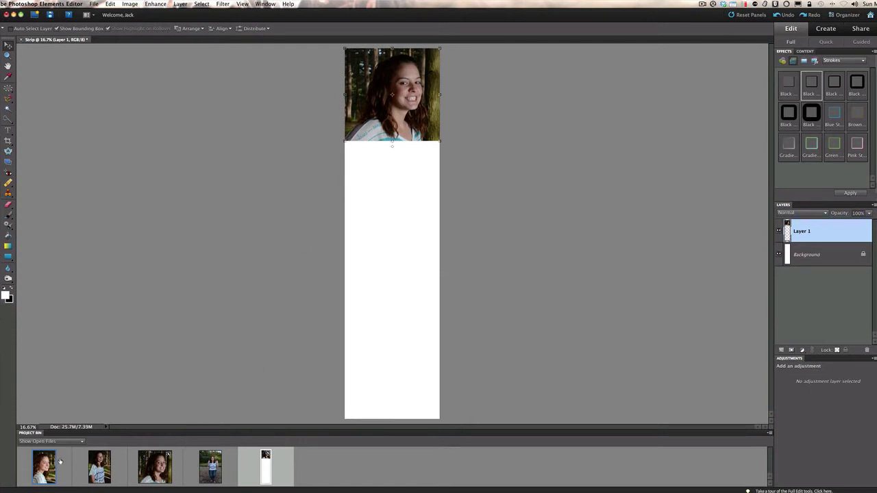
left_click(99, 467)
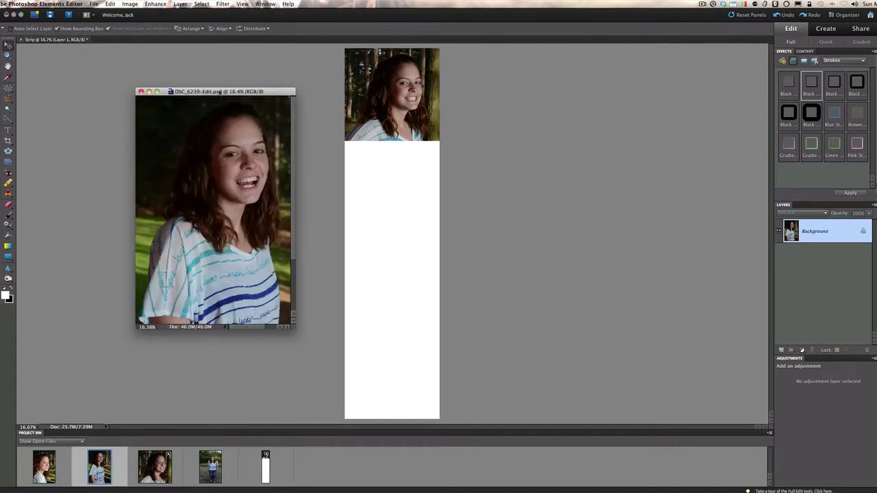
- Crop DSC_6239 to a square around the face
left_click_drag(221, 92, 225, 87)
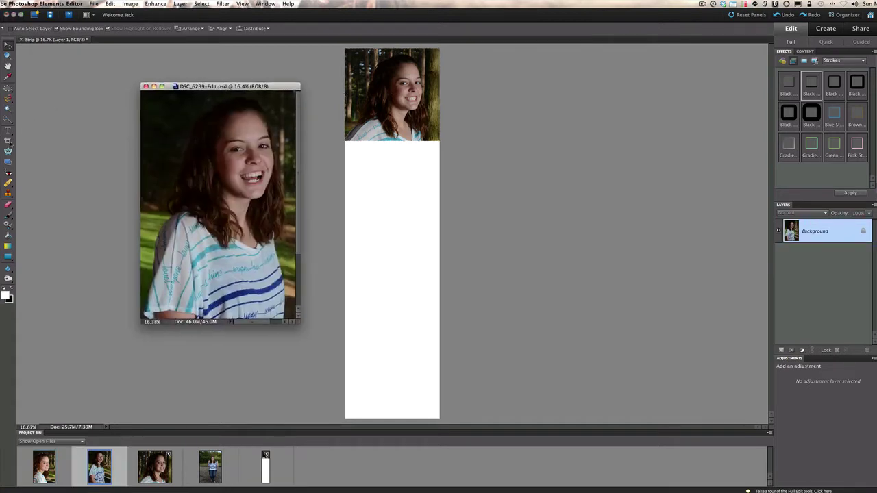
key("c")
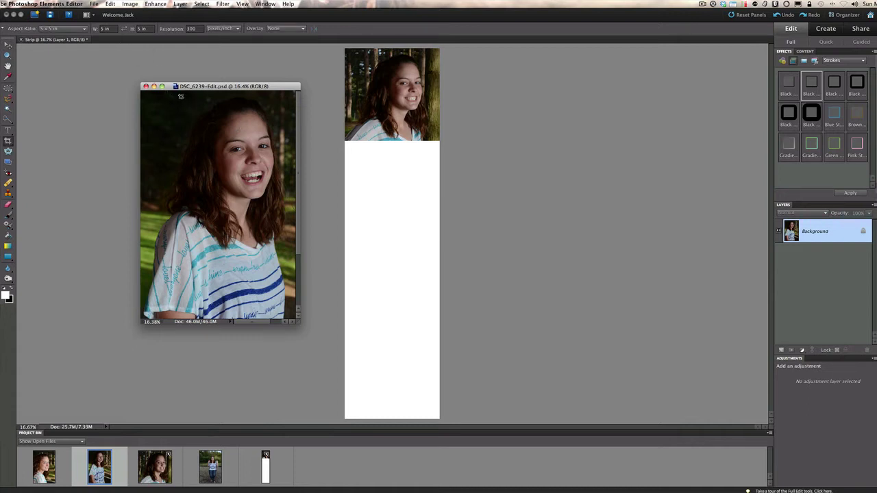
left_click_drag(180, 96, 275, 214)
left_click_drag(218, 152, 218, 150)
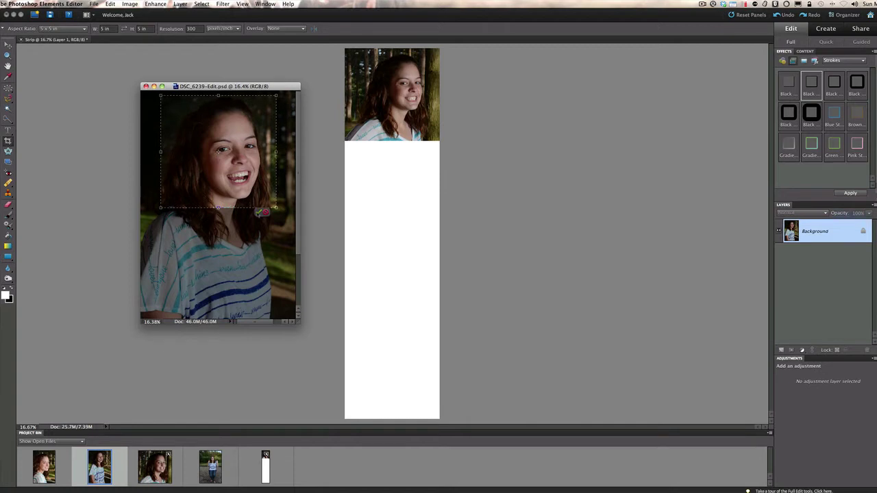
left_click(259, 212)
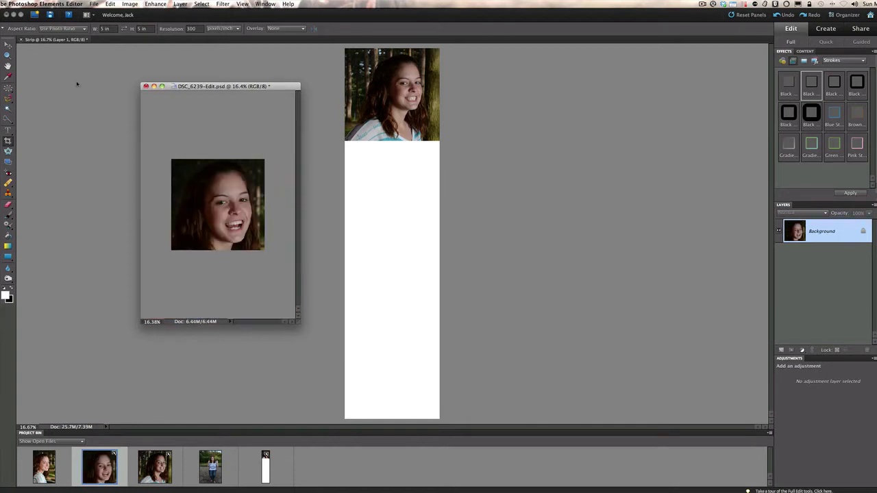
- Place the cropped face in Strip as Layer 2 directly below the first photo
key("v")
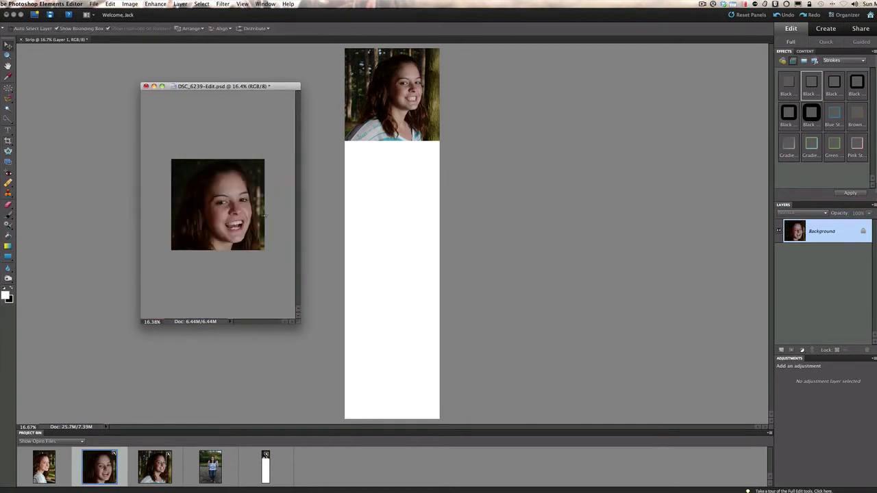
left_click_drag(223, 213, 395, 250)
key("ctrl+v")
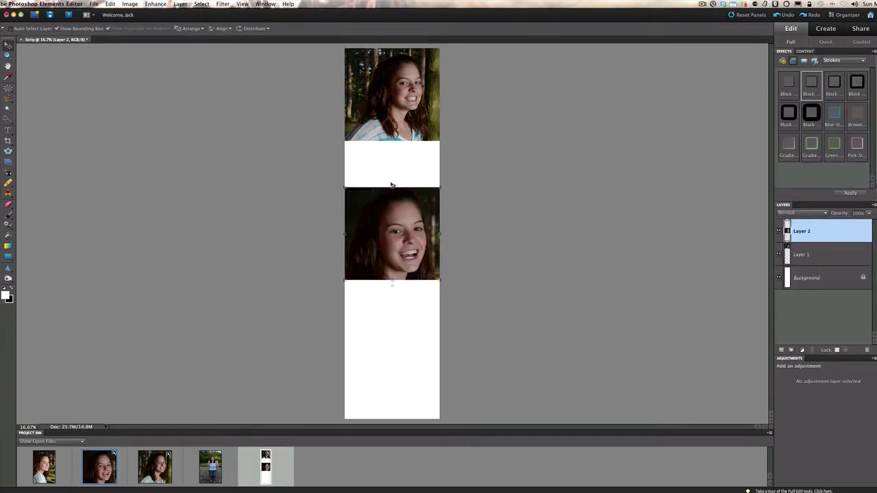
left_click_drag(395, 233, 392, 185)
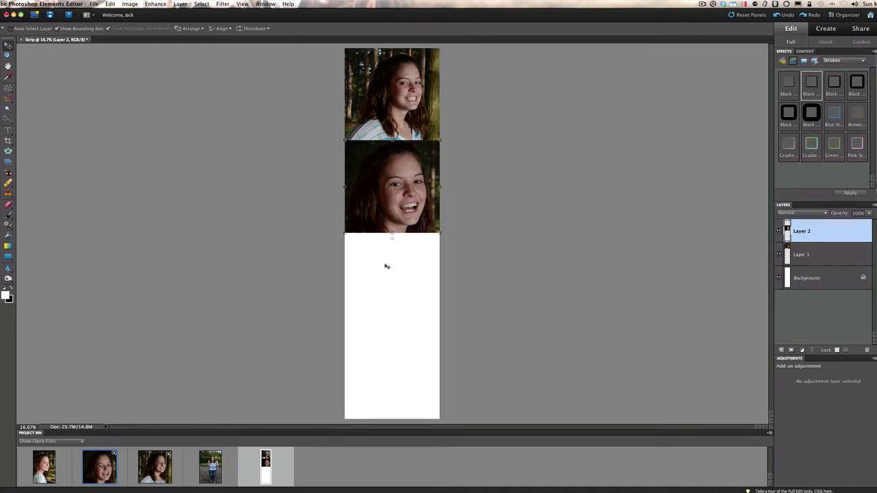
double_click(156, 466)
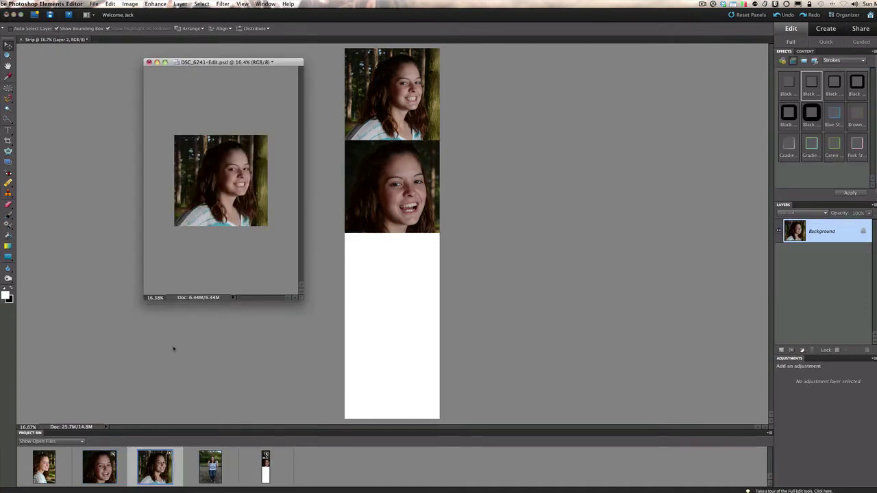
- Open DSC_6235 and crop it to a square around the face
left_click(148, 63)
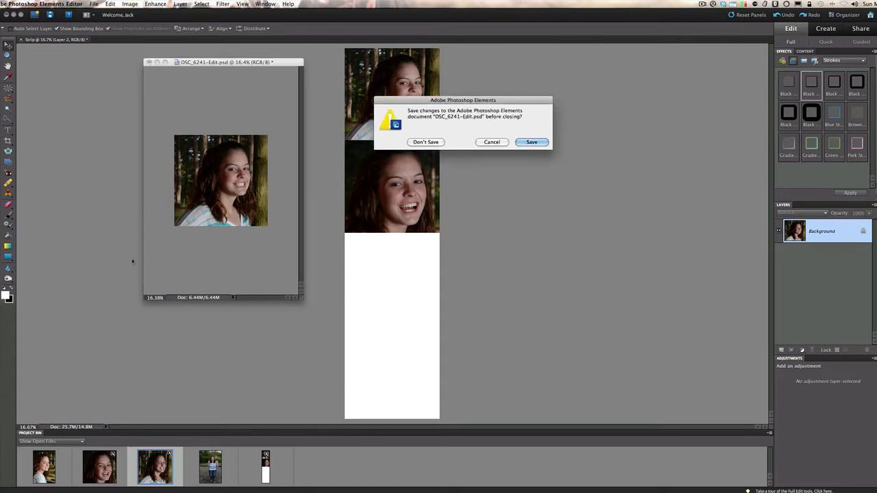
left_click(489, 143)
double_click(44, 467)
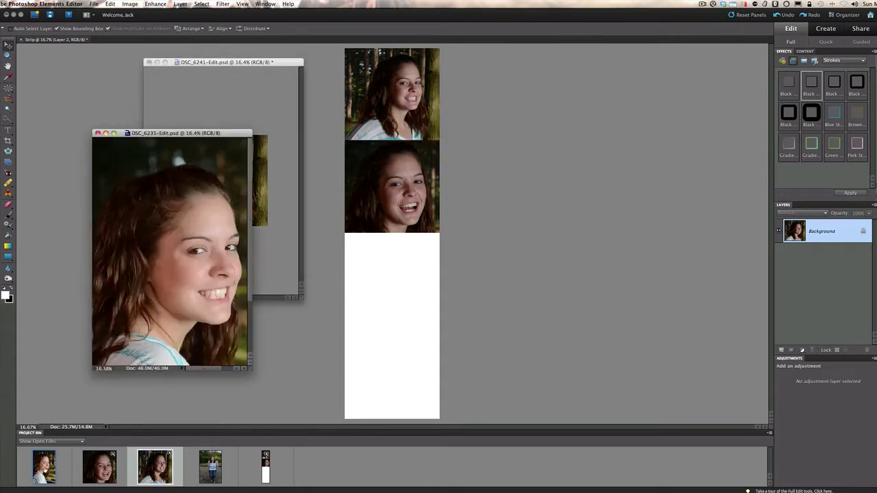
left_click_drag(164, 132, 204, 77)
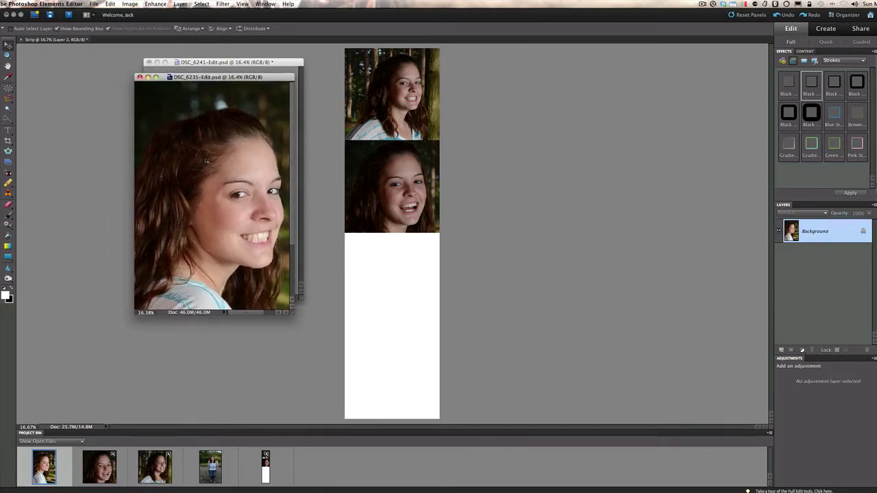
left_click(8, 140)
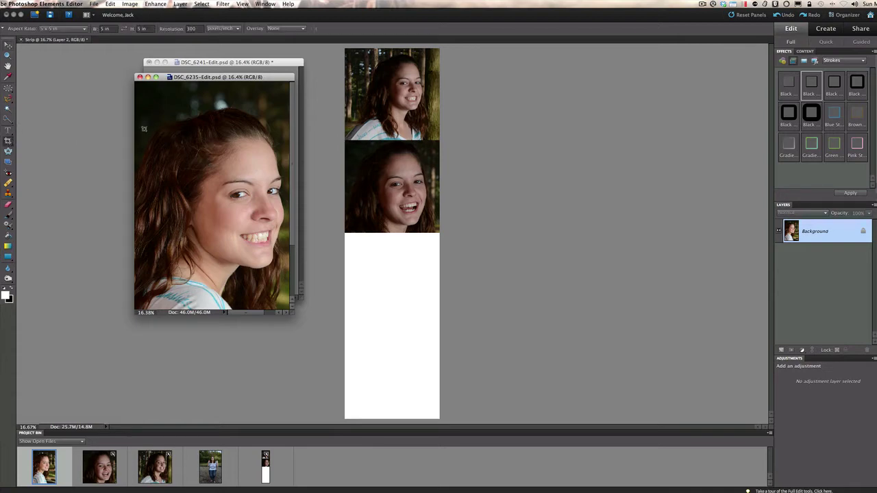
mouse_move(147, 98)
left_mouse_down()
mouse_move(265, 176)
mouse_move(285, 283)
left_mouse_up()
left_click_drag(208, 169, 210, 199)
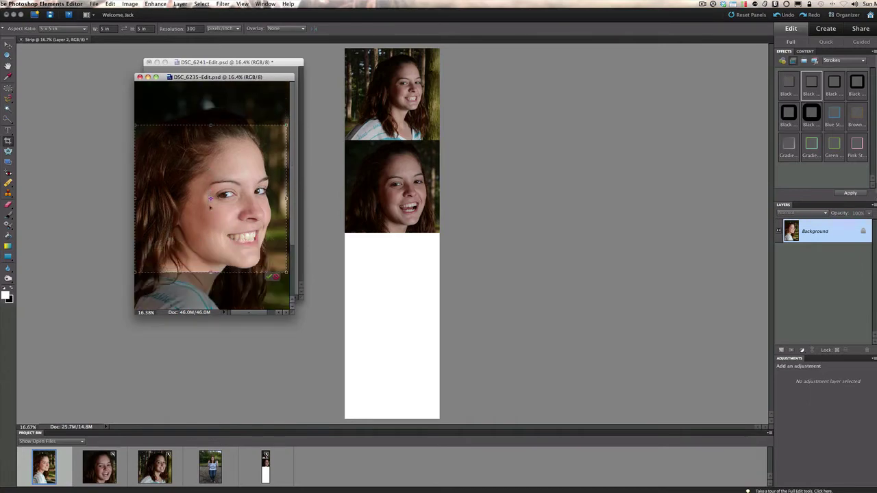
left_click(269, 276)
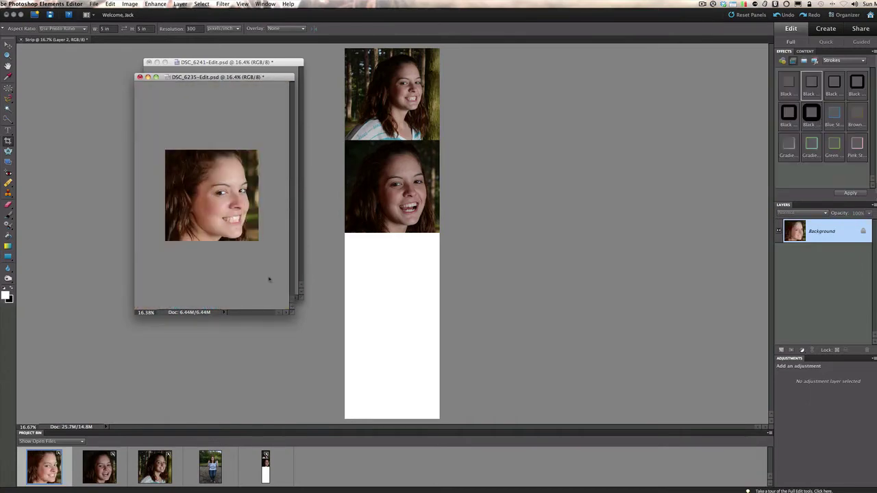
- Drag the cropped face into Strip as Layer 3 in the third slot
left_click(7, 46)
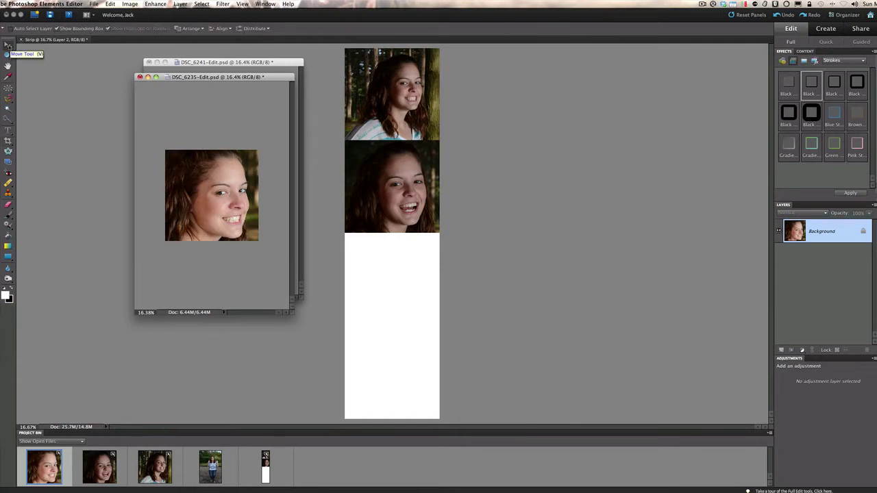
left_click_drag(211, 195, 391, 283)
left_click_drag(394, 237, 391, 281)
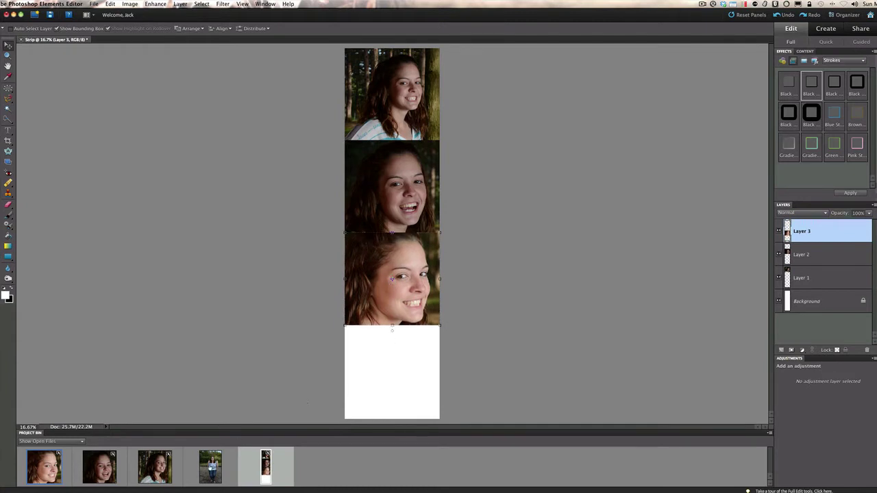
left_click(210, 467)
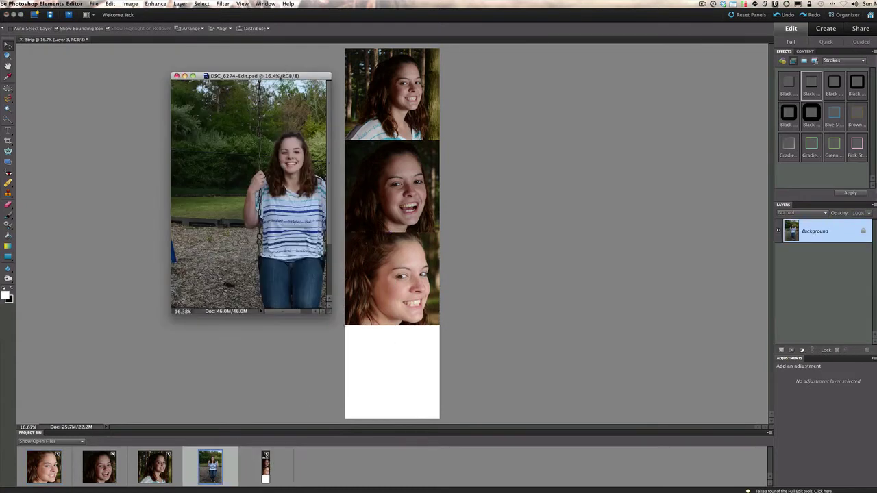
- Crop the swing photo to a square head-and-shoulders framing of the girl, shifted slightly lower
left_click_drag(279, 78, 219, 83)
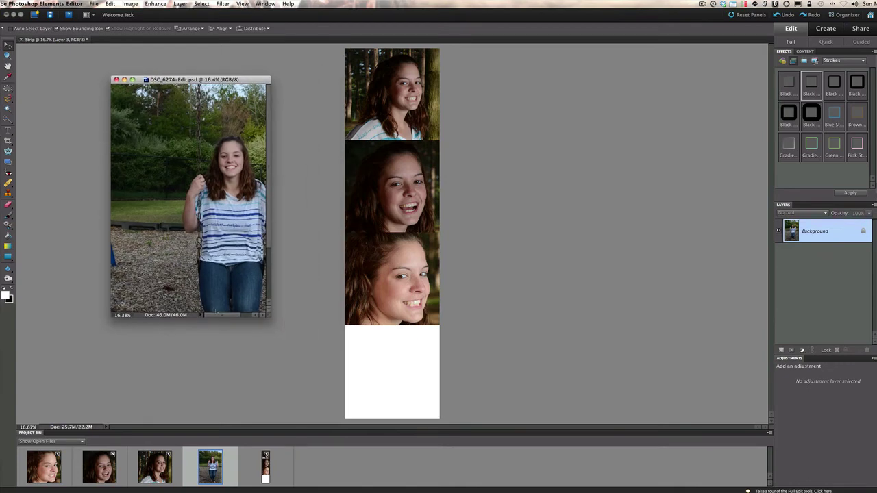
left_click_drag(218, 316, 232, 316)
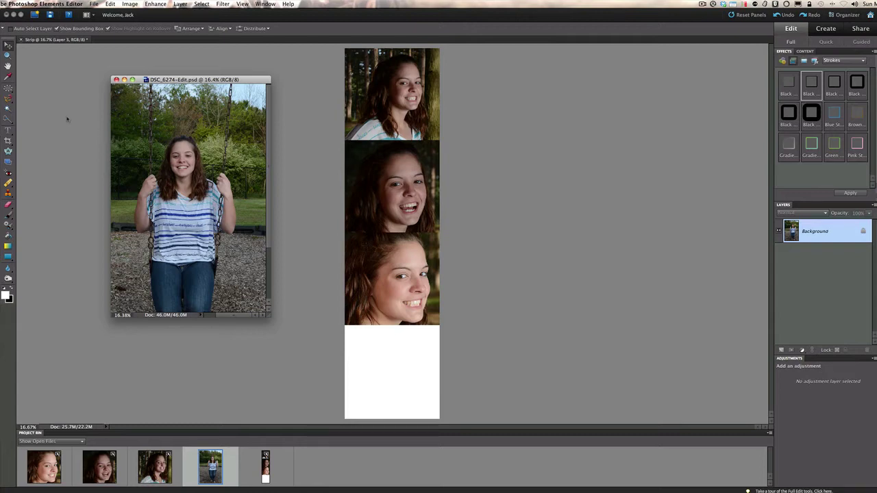
left_click(8, 141)
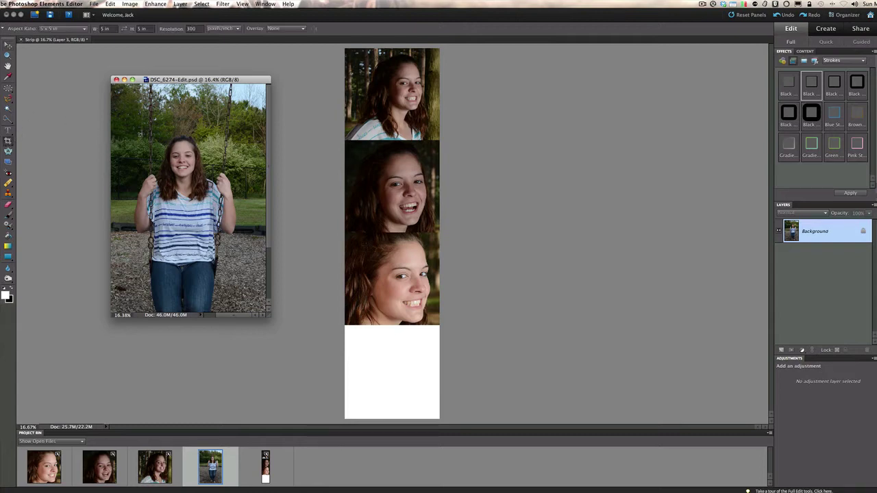
left_click_drag(138, 118, 232, 236)
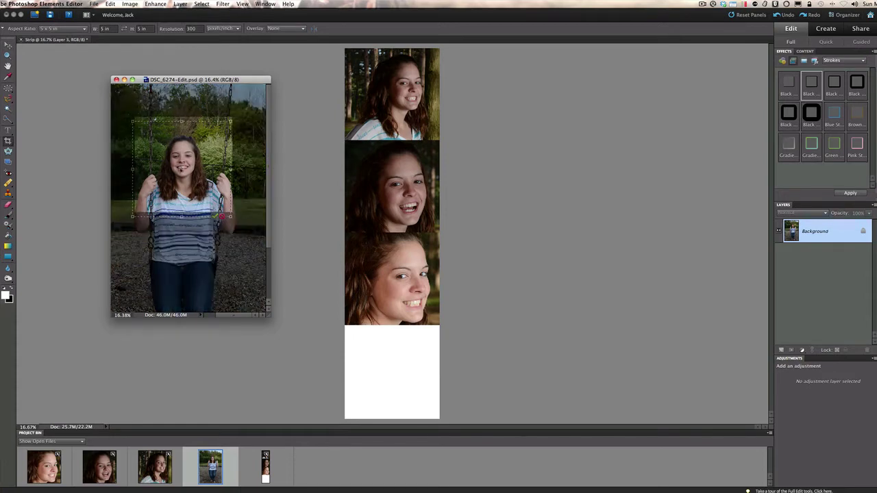
left_click_drag(182, 163, 182, 171)
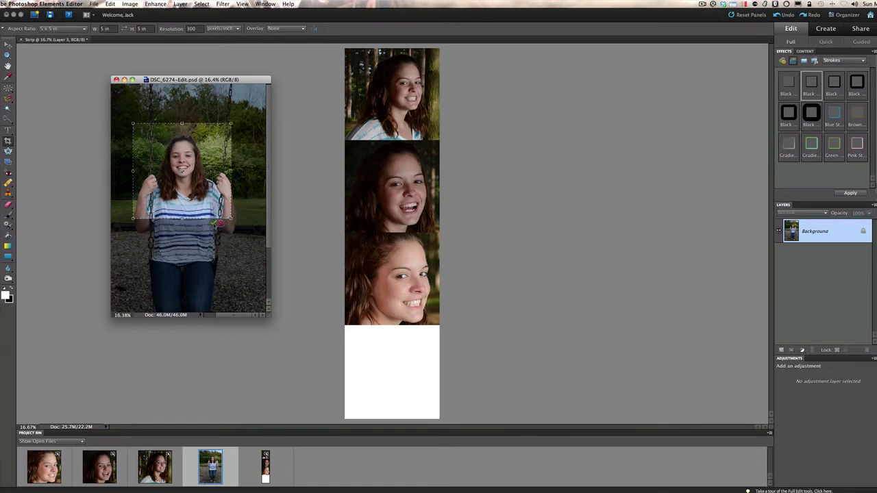
left_click(214, 223)
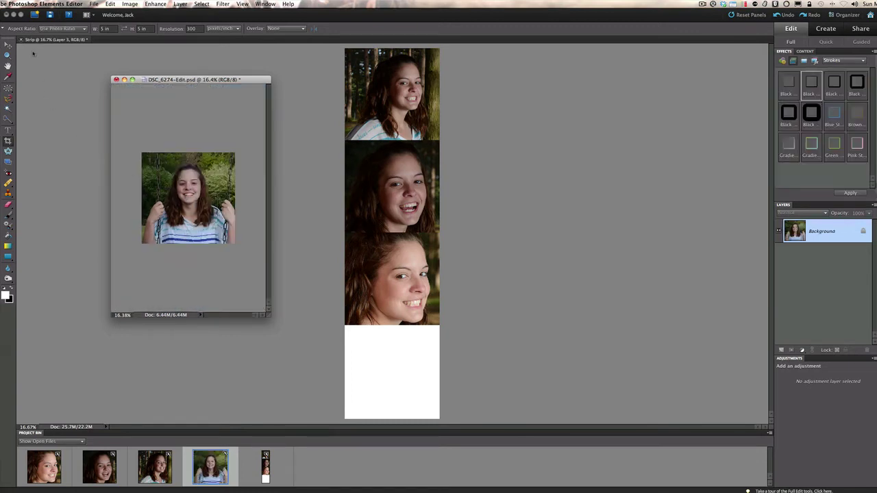
key("v")
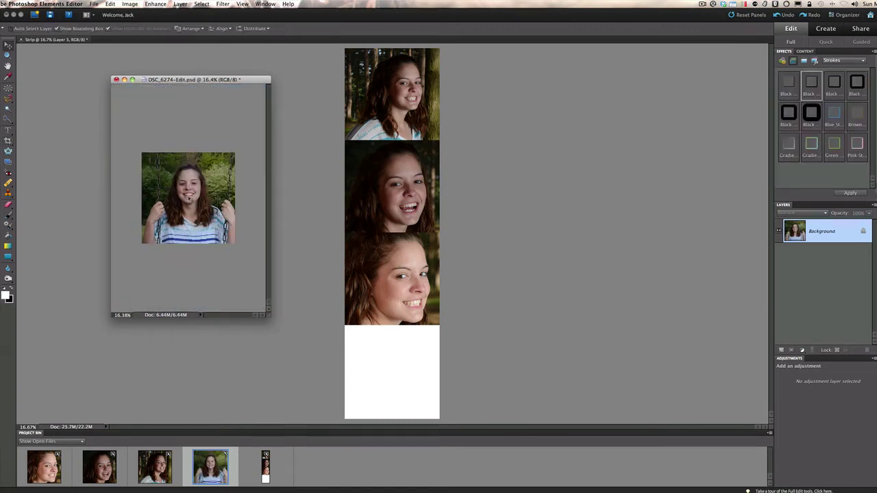
- Drag the cropped swing photo into the strip's bottom slot against the bottom edge
left_click_drag(189, 195, 393, 368)
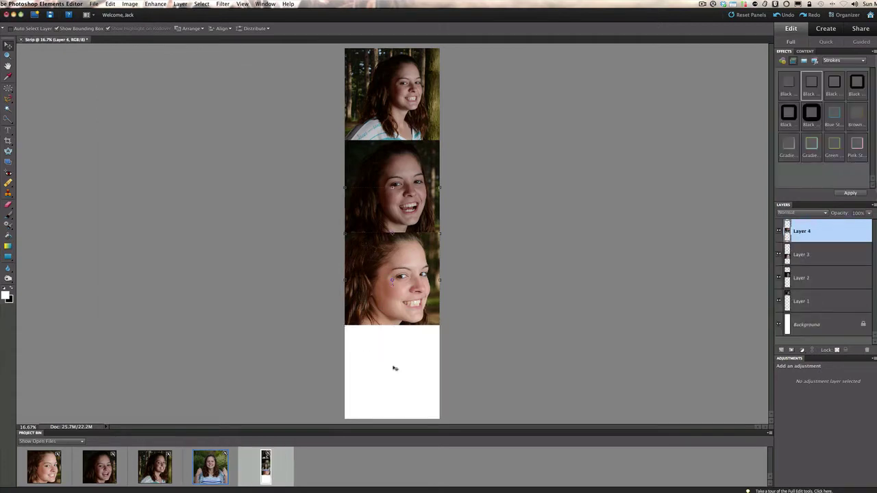
left_click_drag(395, 235, 393, 369)
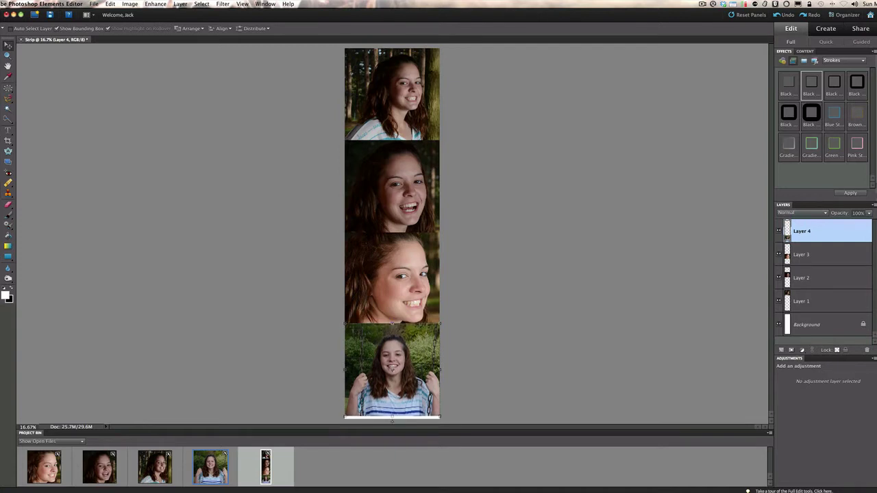
left_click_drag(393, 371, 392, 373)
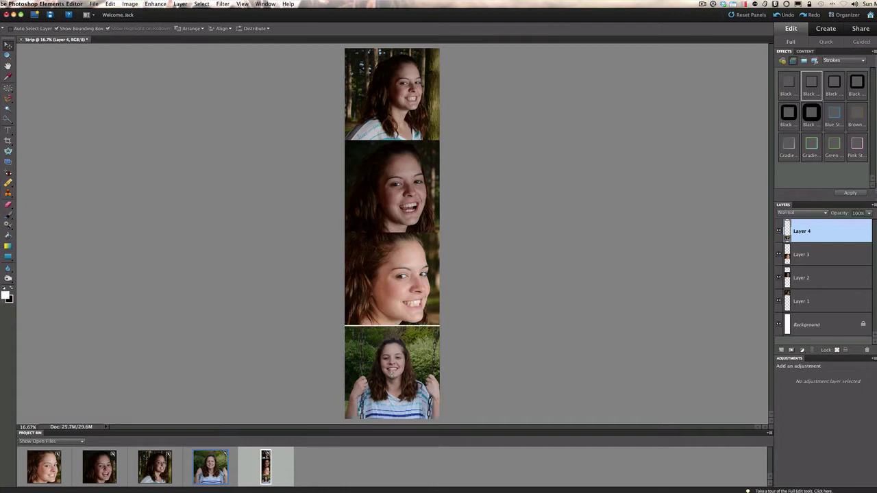
- Stretch the bottom photo down over the white band and commit the transform
left_click(392, 373)
left_click_drag(392, 370, 392, 368)
left_click(391, 367)
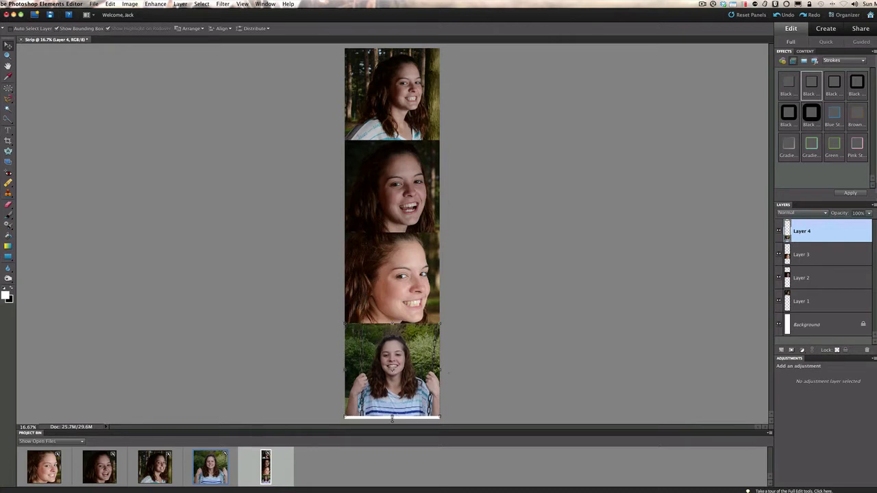
left_click_drag(392, 417, 391, 420)
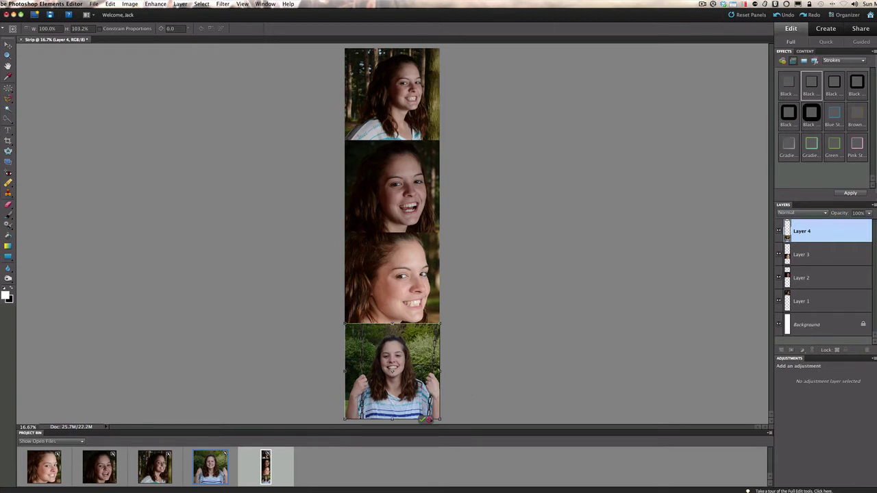
left_click(422, 419)
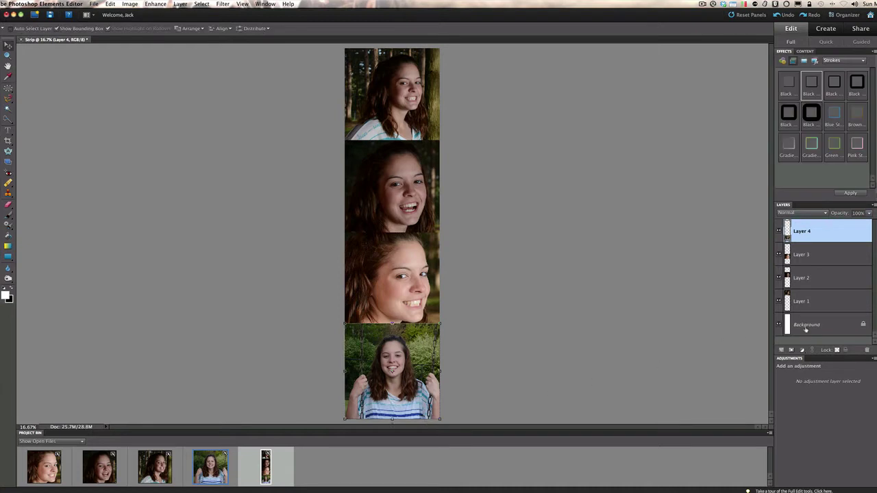
- With Layer 4, the bottom photo, selected, bring up the Effects panel's category list
left_click(806, 328)
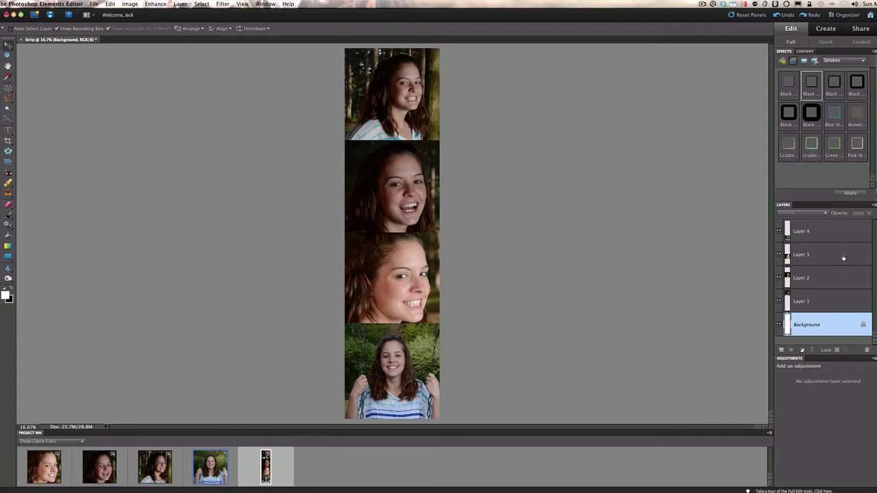
left_click(834, 234)
left_click(827, 301)
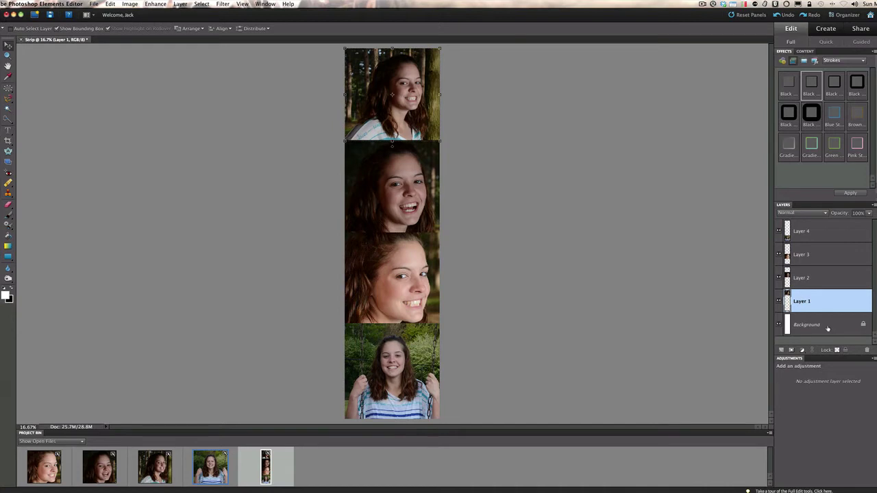
left_click(827, 327)
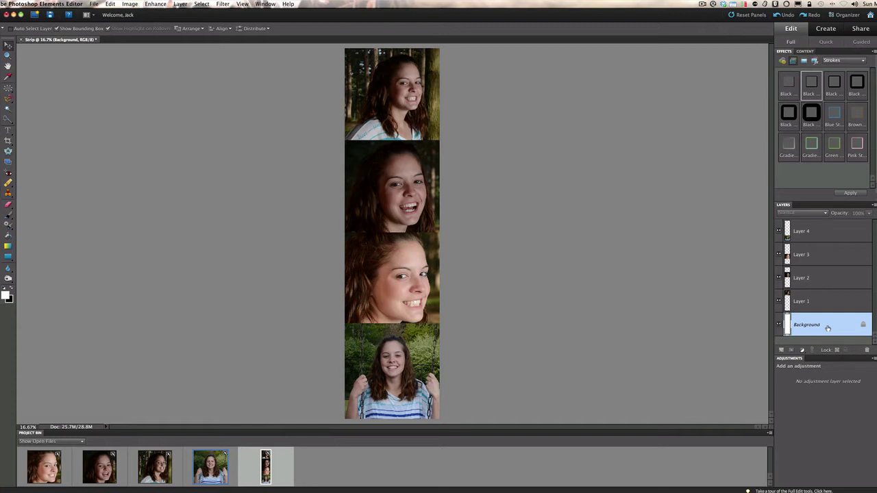
left_click(826, 238)
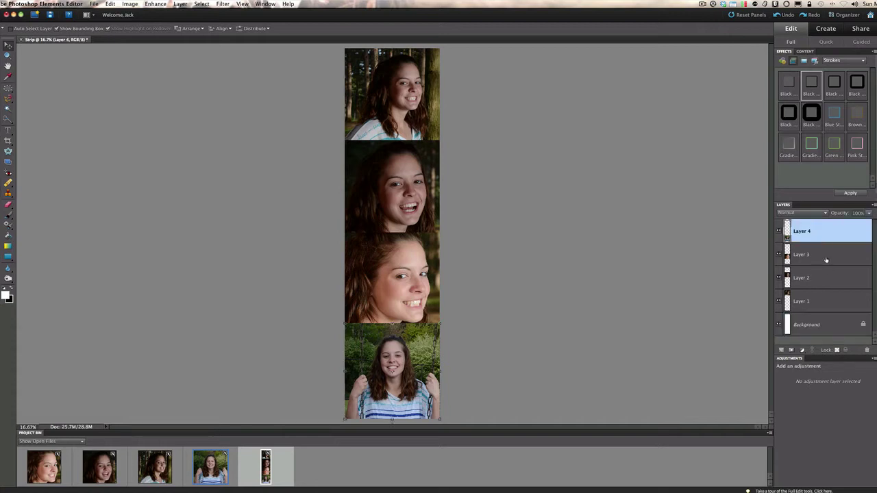
left_click(829, 301)
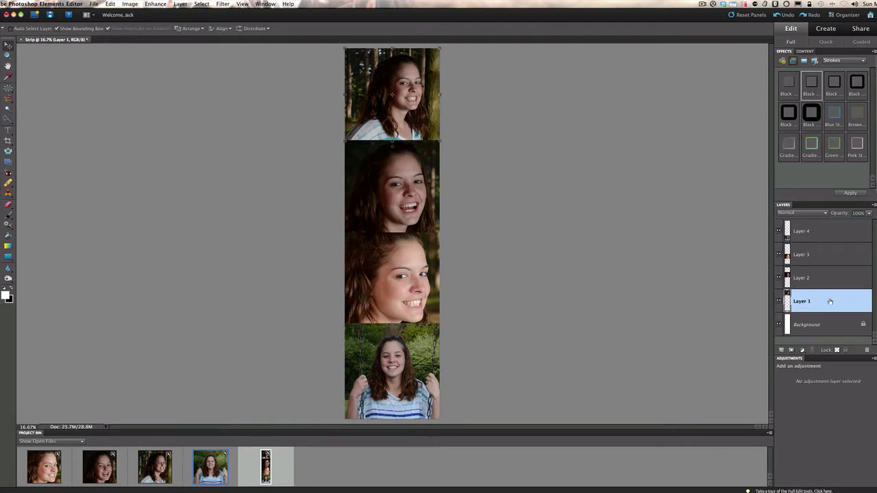
left_click(832, 233)
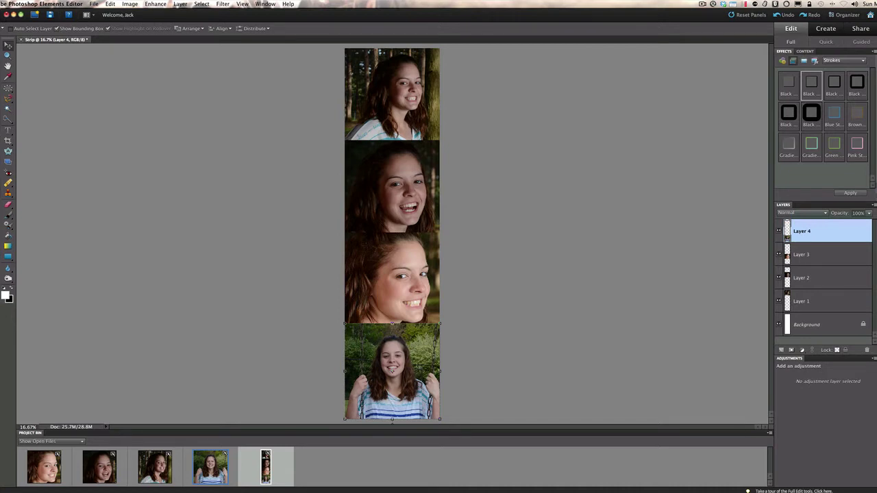
left_click(833, 61)
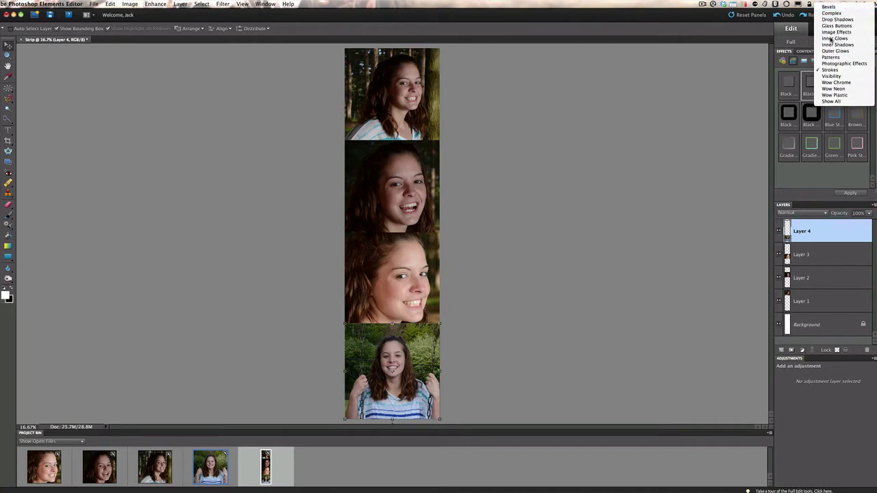
- Apply the Simple inner glow to Layer 4 and bring up its Style Settings
left_click(830, 39)
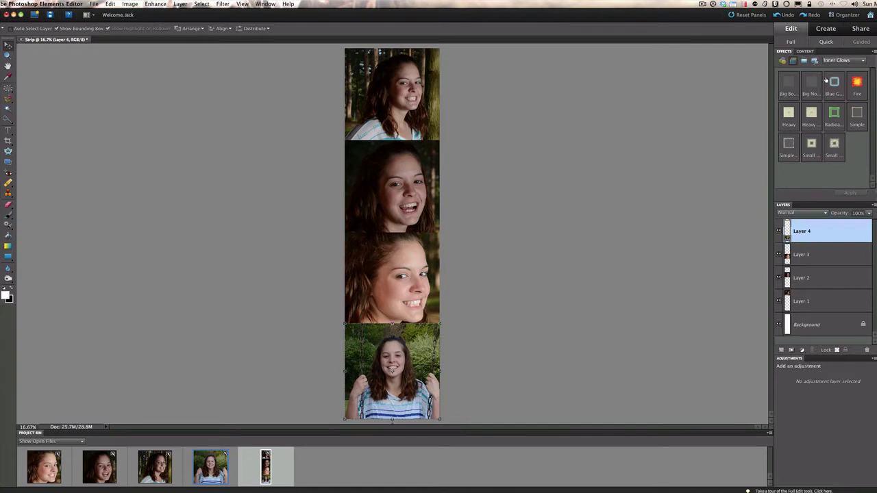
left_click(857, 114)
left_click(849, 193)
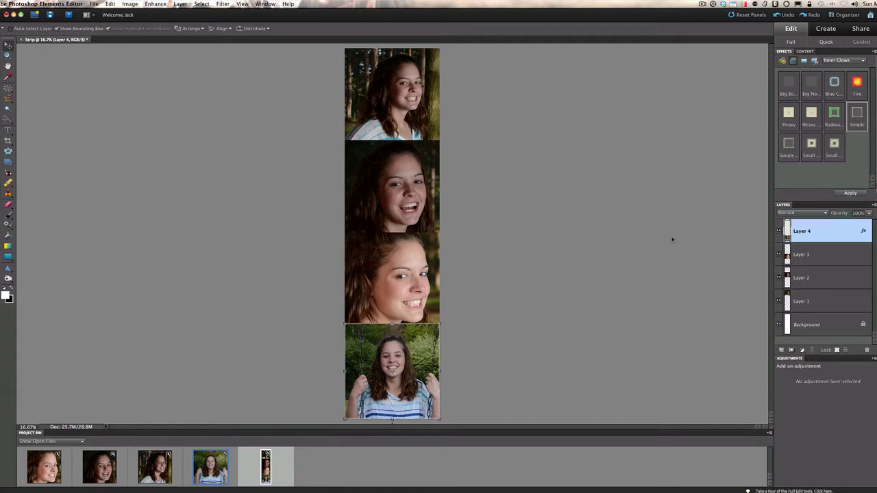
double_click(863, 232)
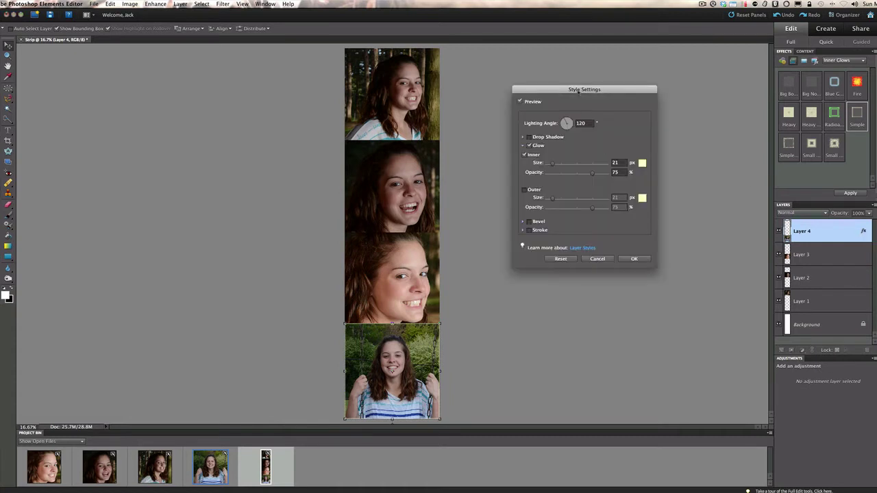
- Change the inner glow colour to white and its size to 125 px, keeping 75% opacity
left_click_drag(579, 91, 568, 115)
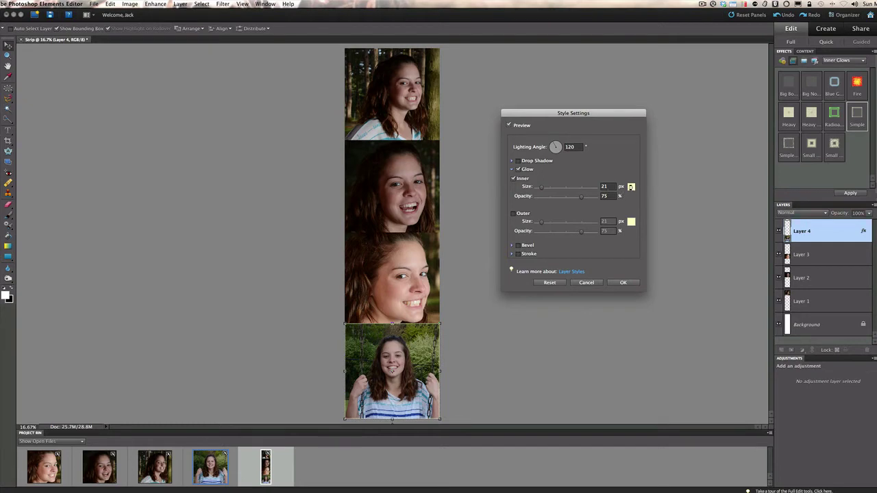
left_click(630, 187)
left_click_drag(545, 136, 524, 140)
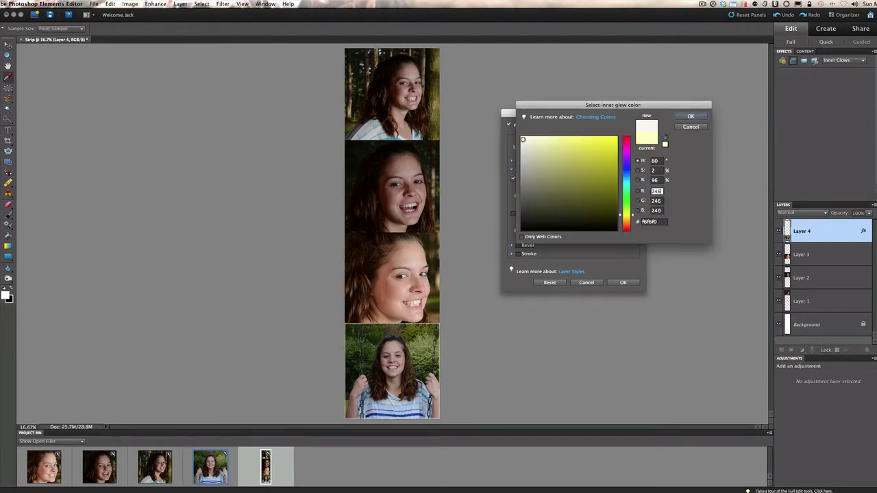
left_click(691, 117)
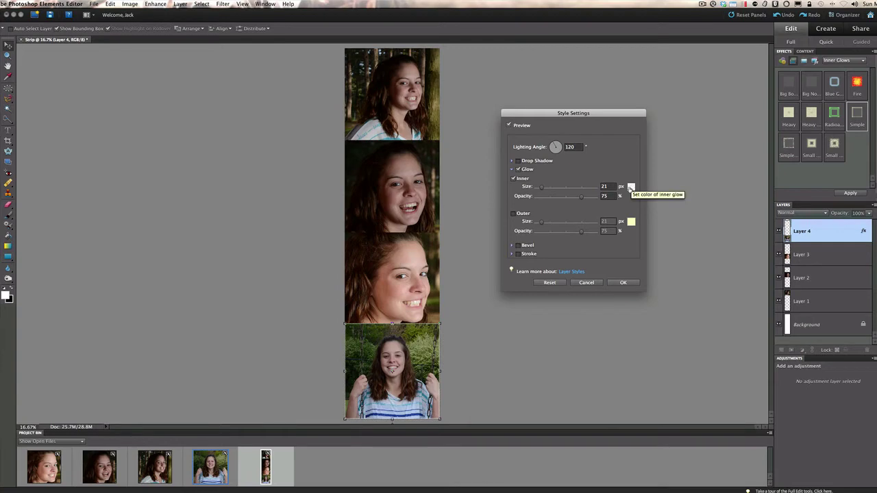
mouse_move(541, 188)
left_mouse_down()
mouse_move(563, 189)
mouse_move(556, 189)
left_mouse_up()
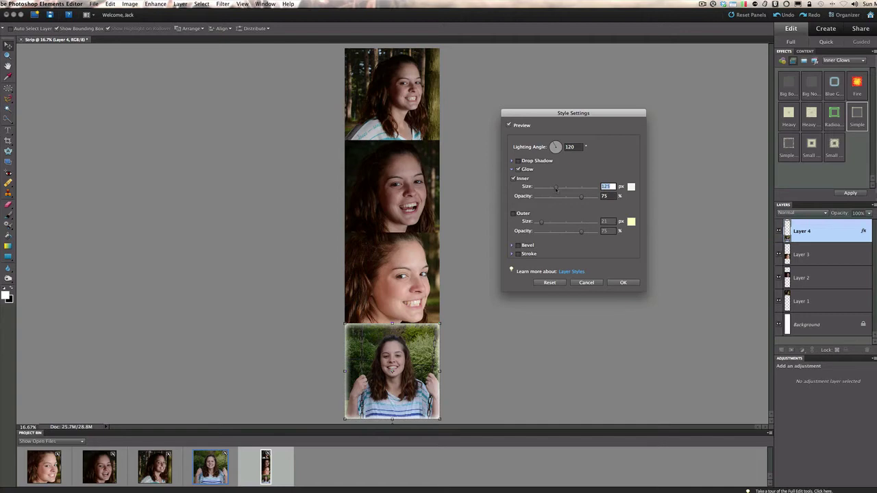
left_click(621, 283)
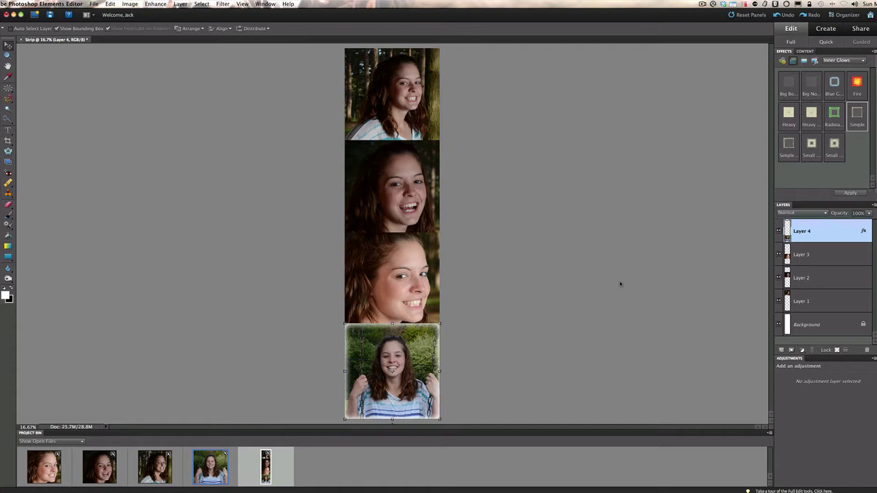
- Check the strip's photo layers, then reselect Layer 4, the bottom photo
left_click(840, 263)
left_click(838, 275)
left_click(837, 302)
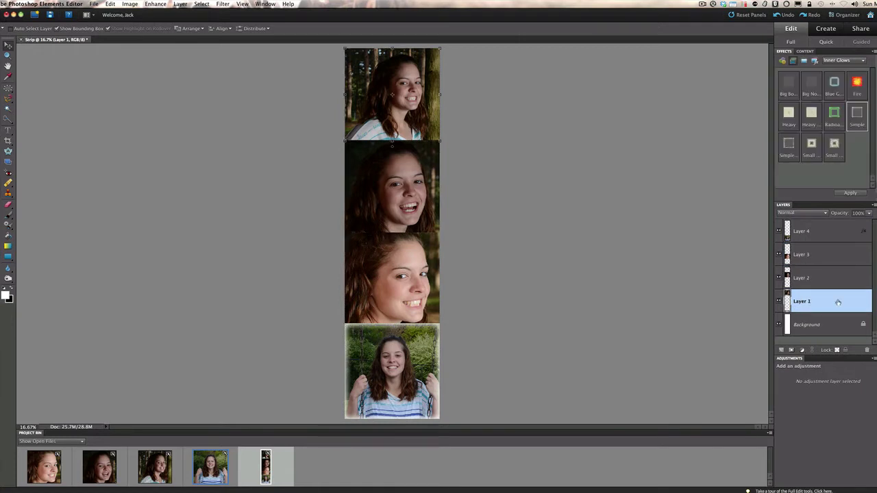
left_click(857, 236)
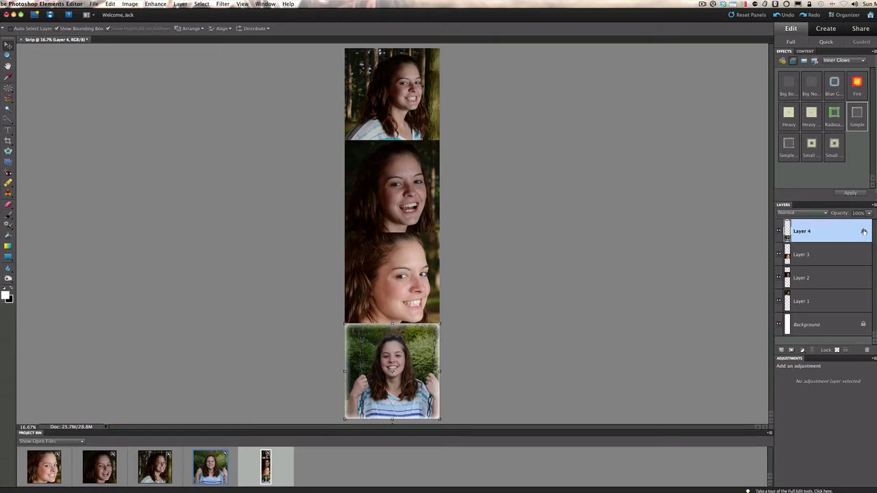
- Copy Layer 4's white inner glow style onto Layer 3 and Layer 2
left_click_drag(864, 254, 864, 256)
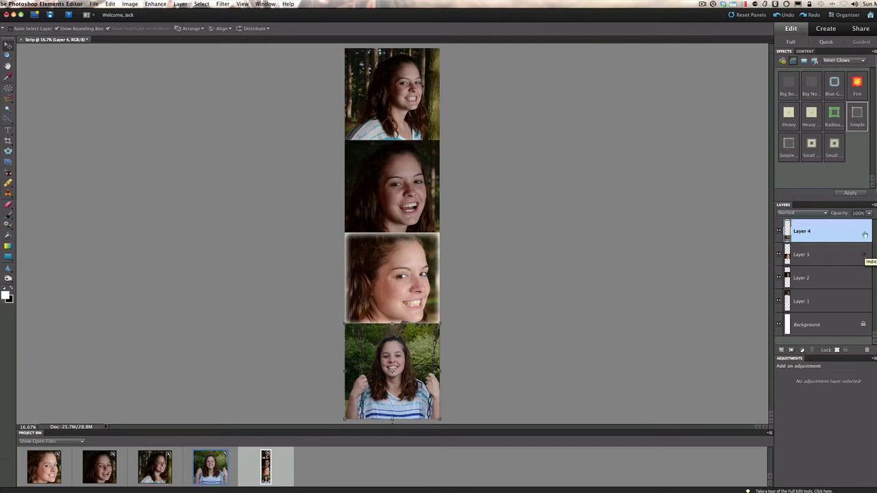
left_click_drag(865, 256, 863, 233)
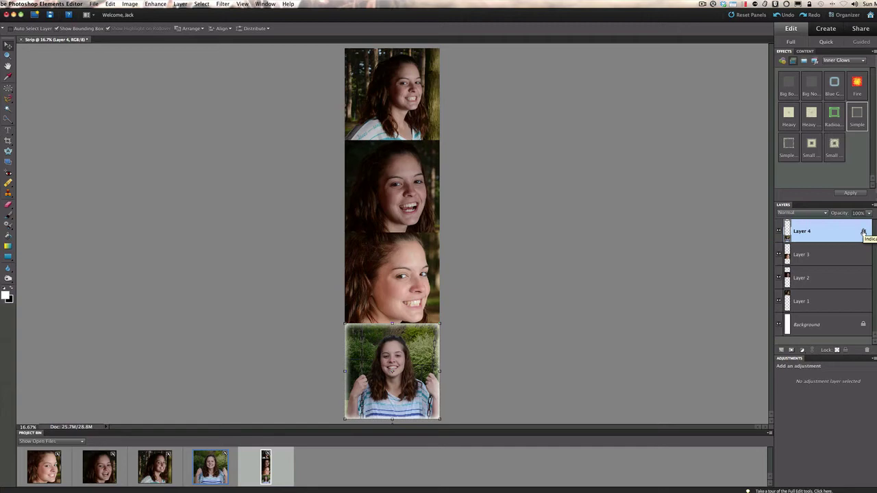
left_click_drag(863, 232, 863, 254)
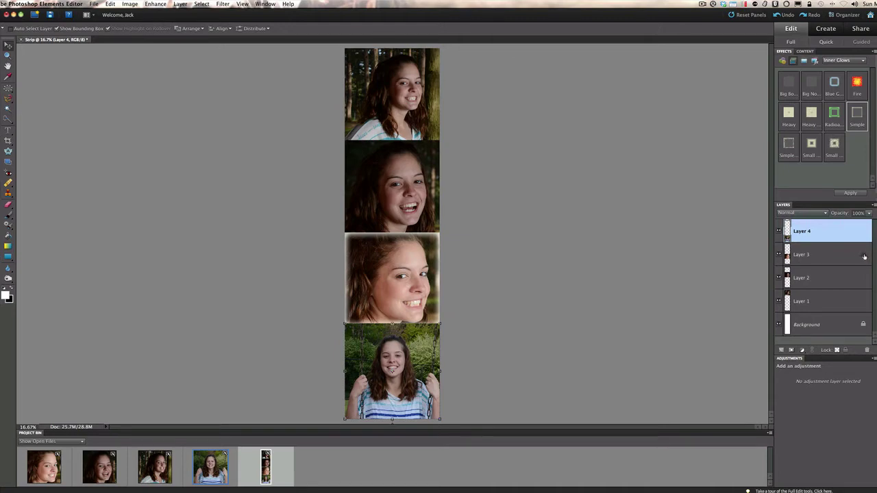
left_click_drag(865, 256, 863, 233)
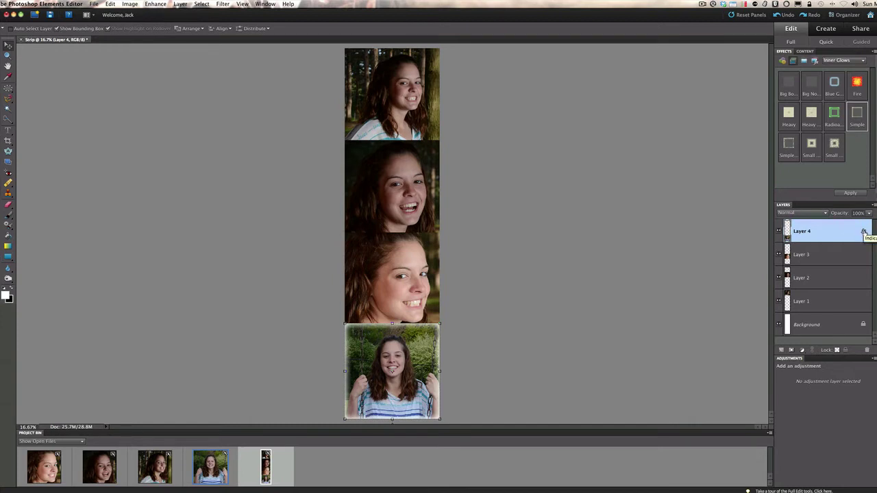
left_click_drag(863, 233, 866, 253)
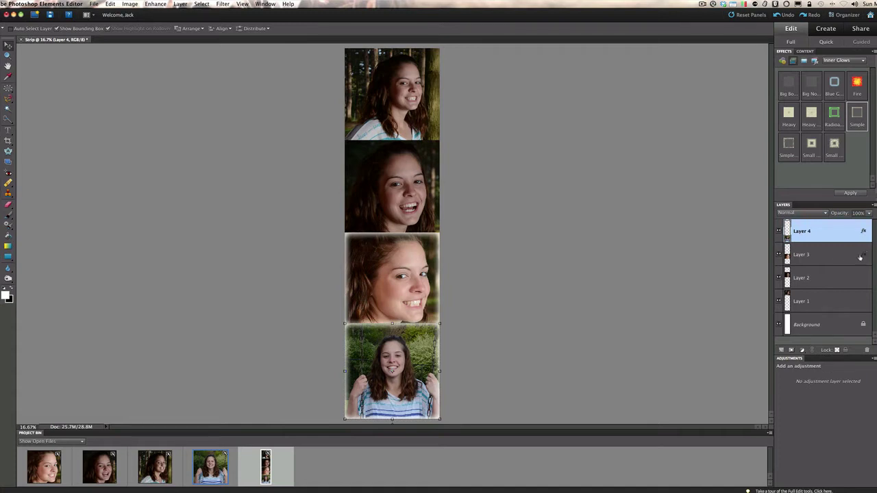
left_click(861, 256)
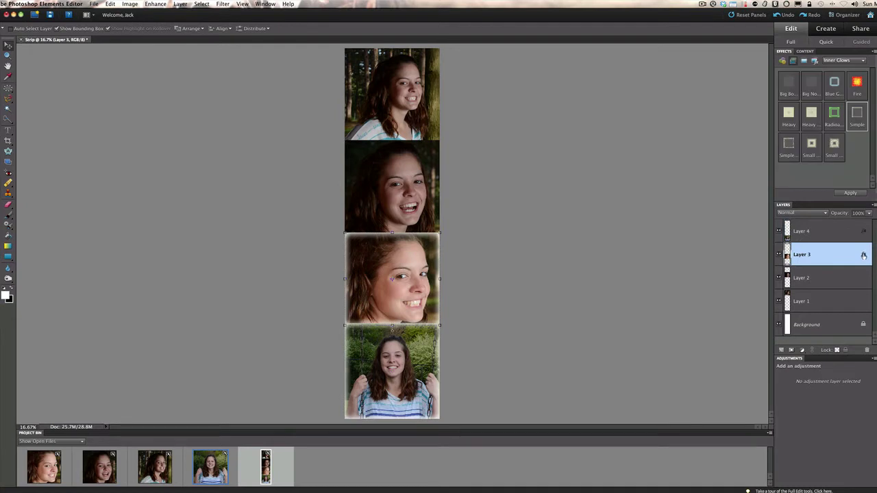
left_click_drag(864, 276, 864, 300)
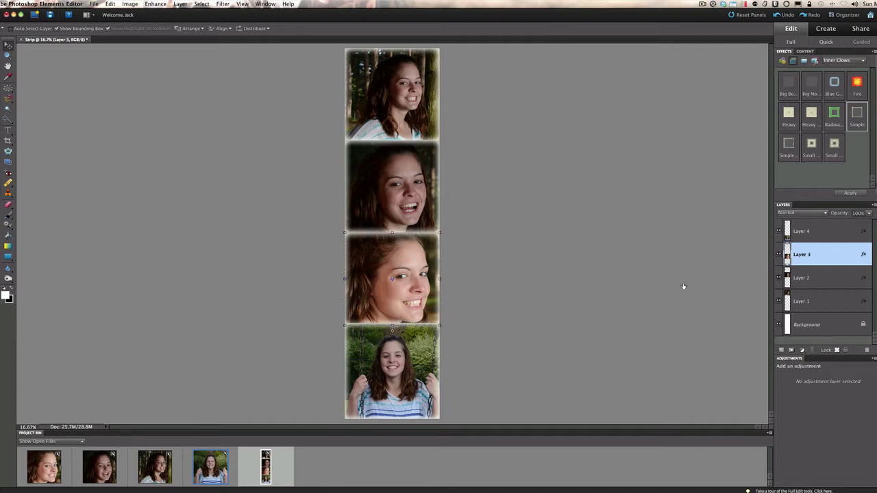
- Flatten the strip's four photo layers into a single Background layer
left_click(814, 236)
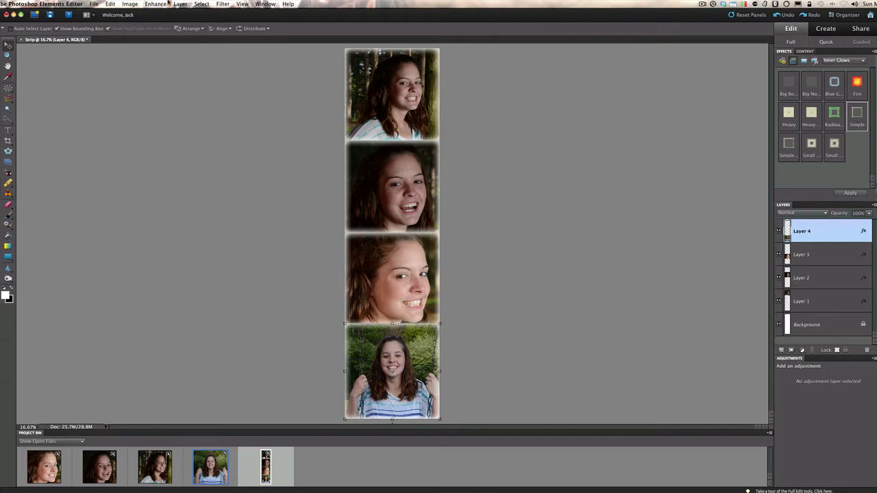
left_click(180, 4)
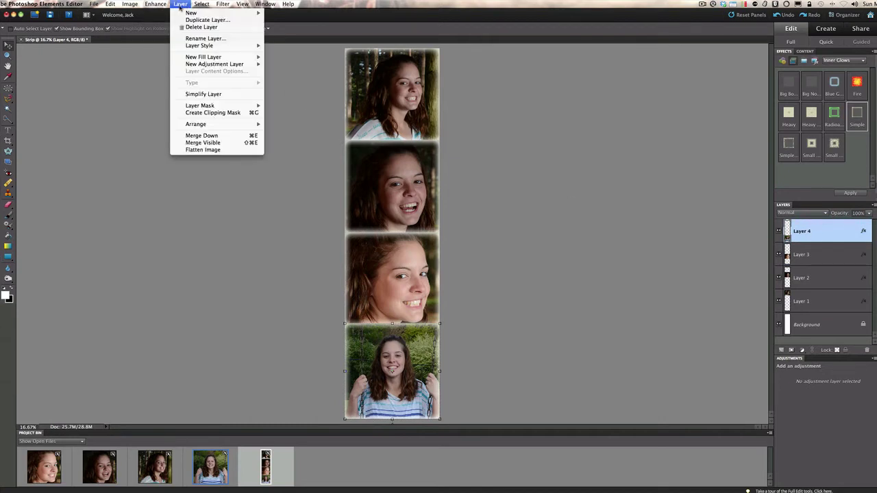
left_click(196, 150)
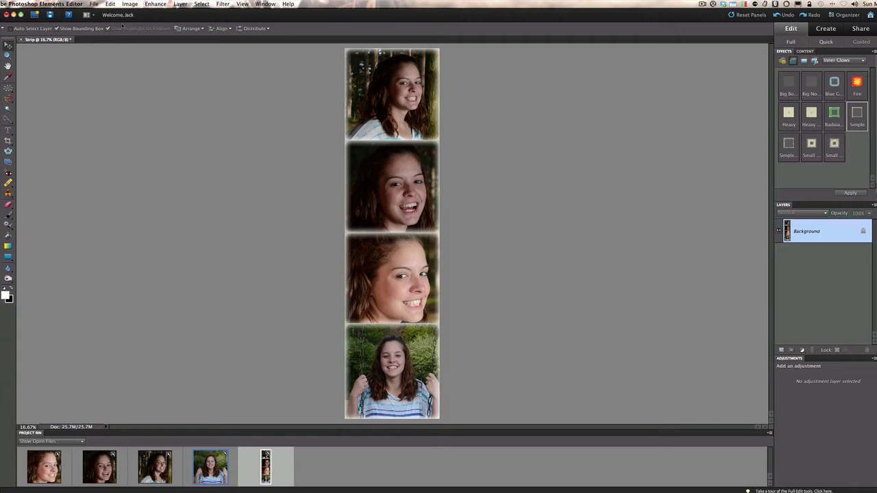
left_click(94, 4)
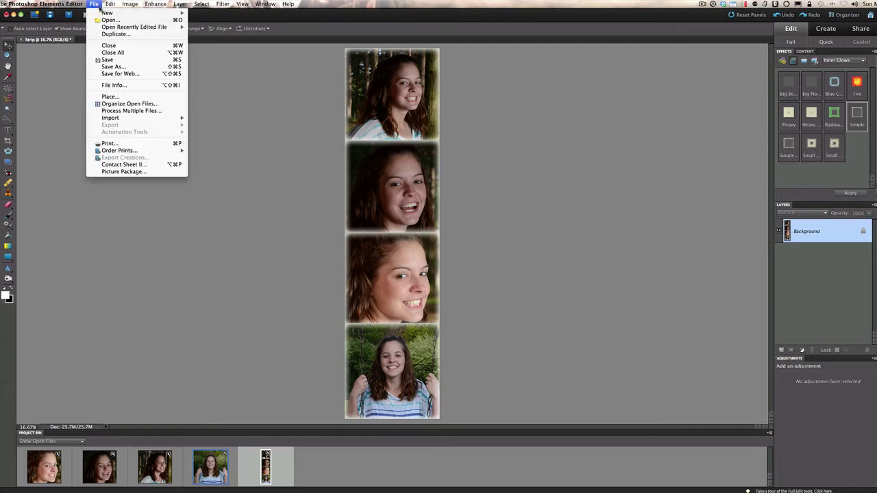
mouse_move(103, 12)
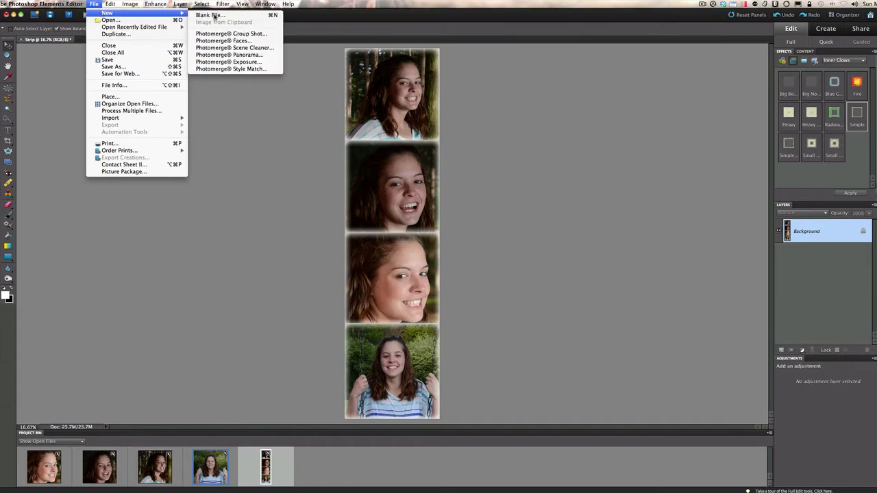
left_click(214, 15)
left_click_drag(325, 180, 303, 136)
type("Bi")
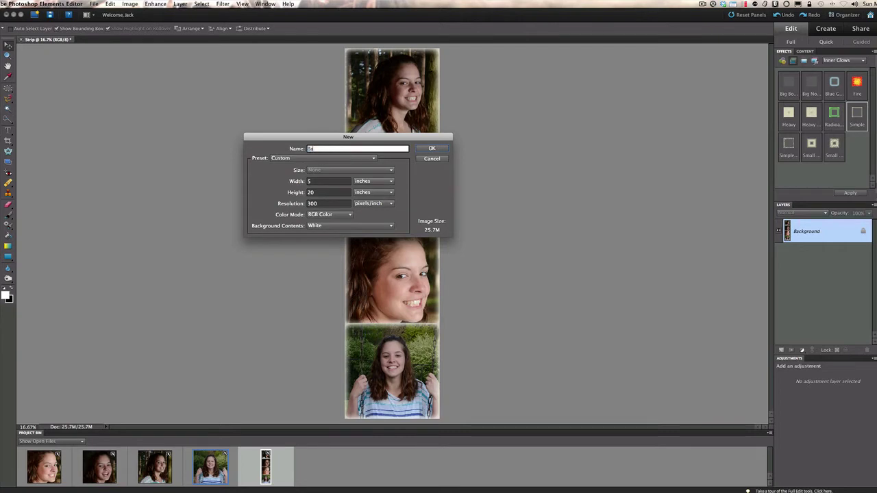
type("ckground")
key("Tab")
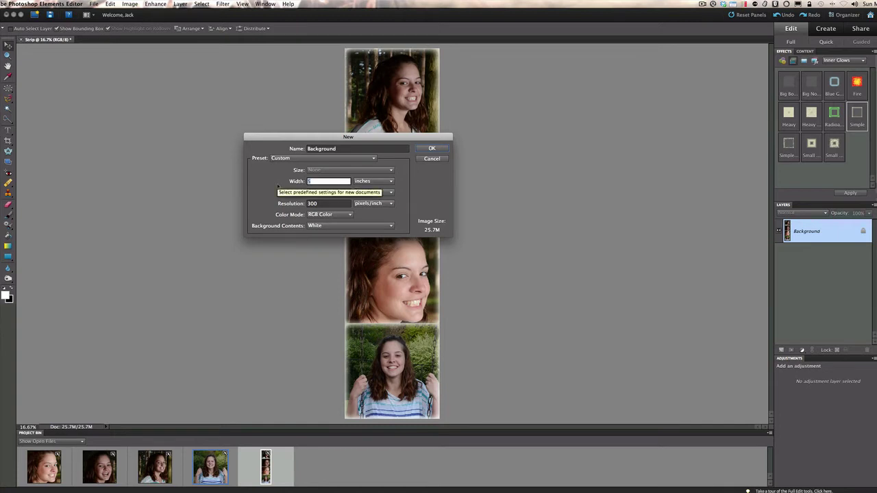
type("10")
key("Tab")
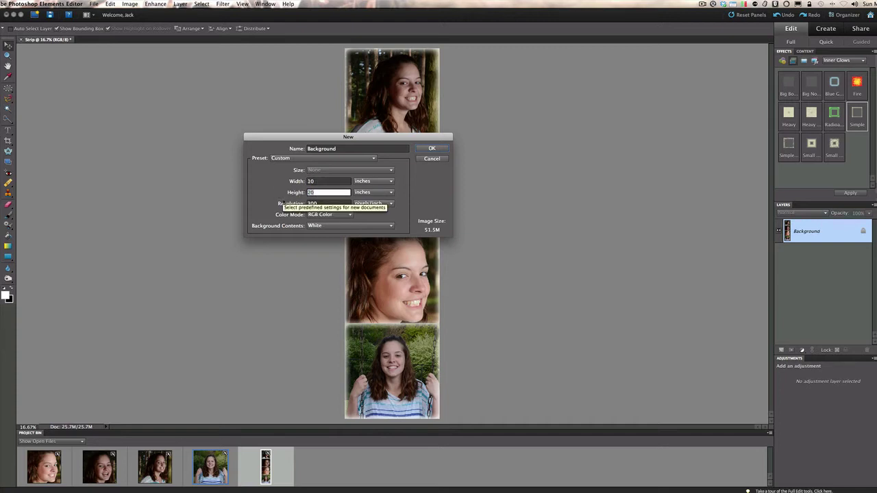
type("40")
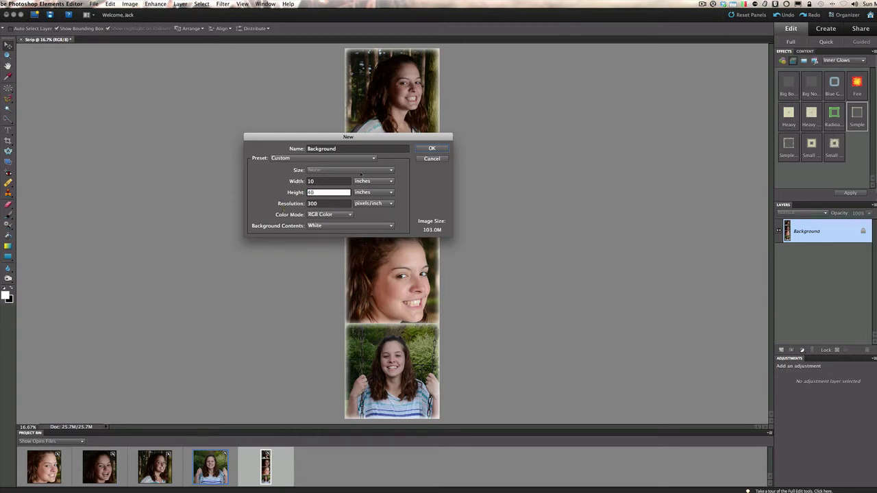
left_click(430, 150)
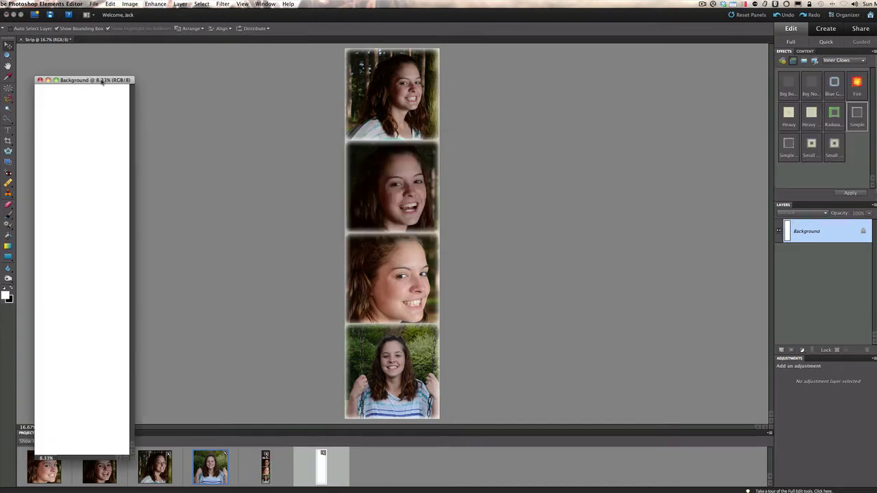
left_click_drag(102, 81, 277, 53)
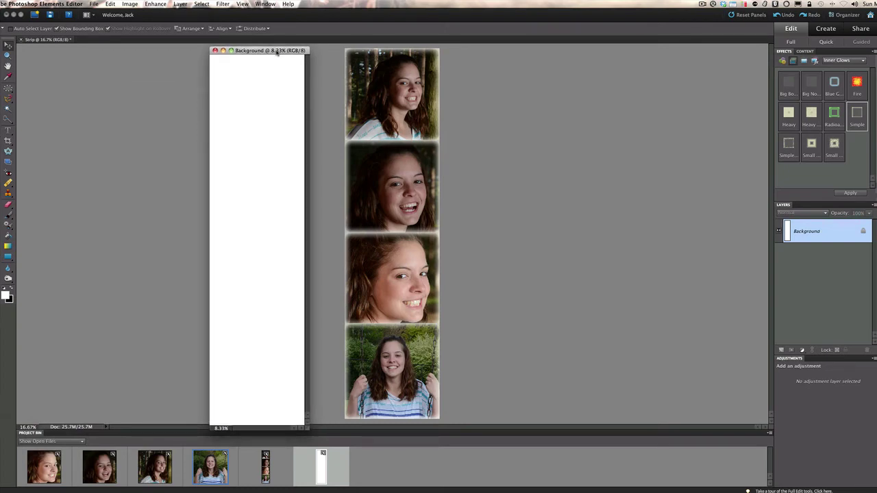
left_click(214, 51)
- Create a blank white 30 × 50 inch, 300 pixels/inch document and centre its window
left_click(93, 4)
mouse_move(110, 13)
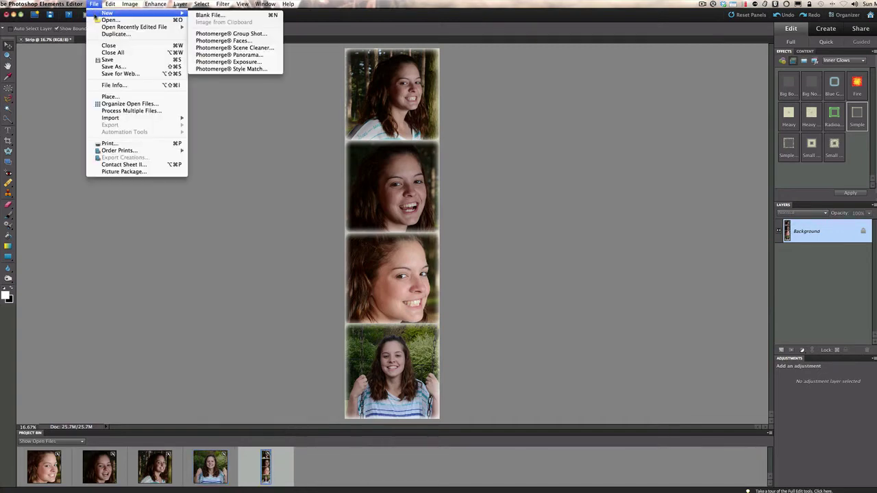
left_click(208, 15)
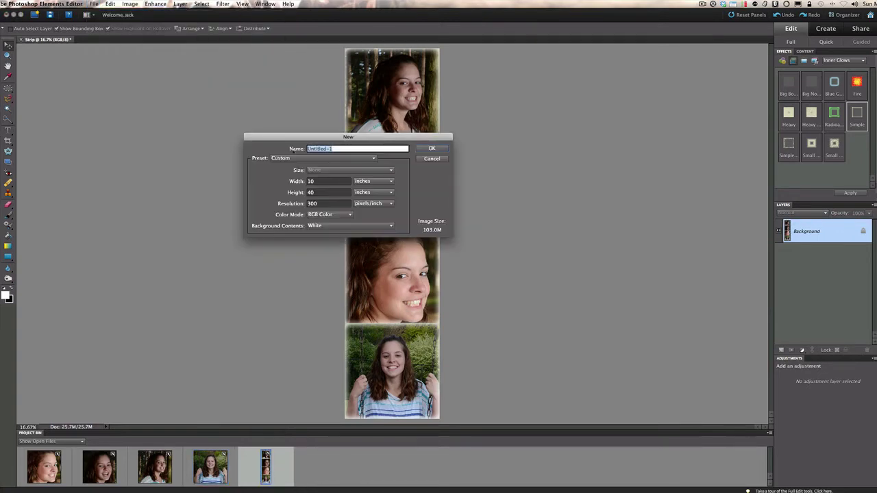
key("Tab")
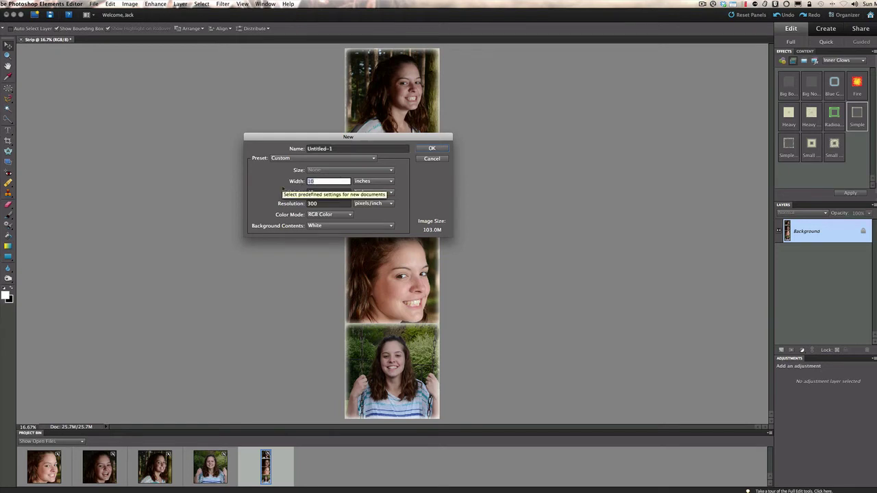
type("30")
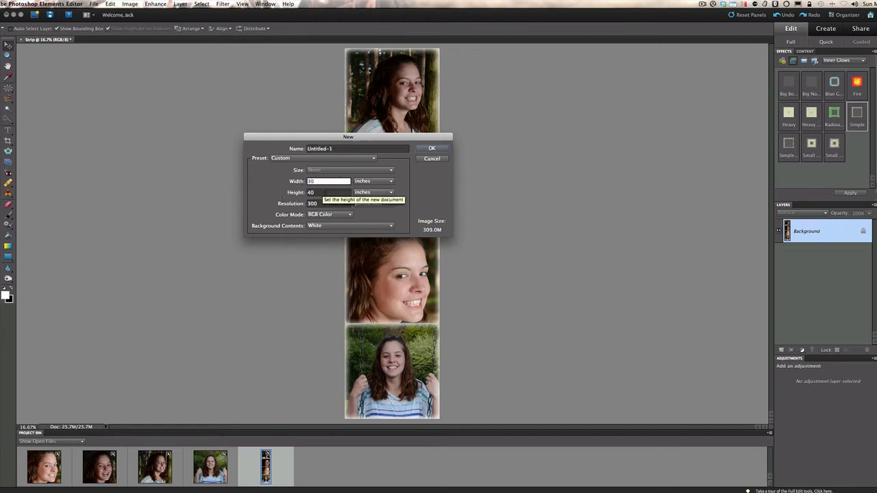
key("Tab")
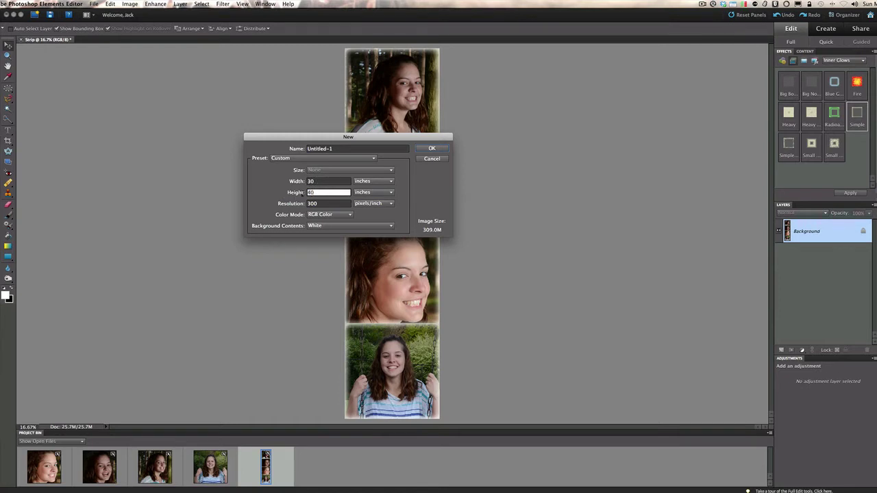
type("50")
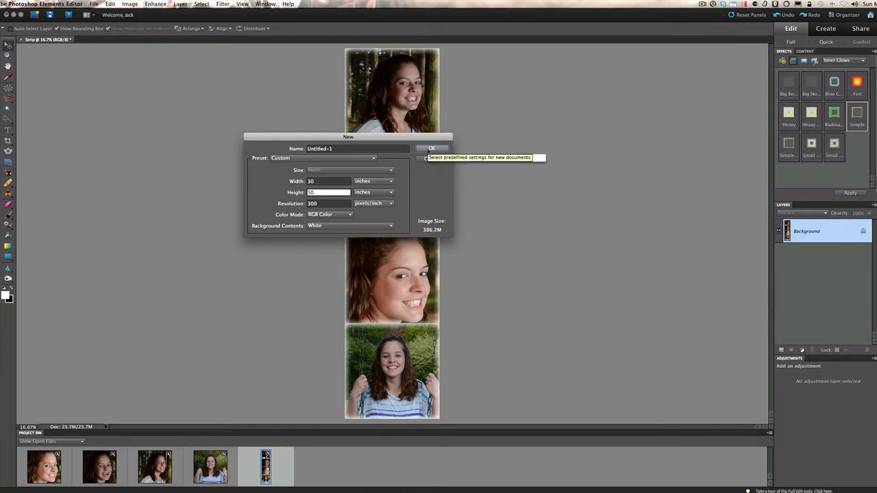
left_click(431, 149)
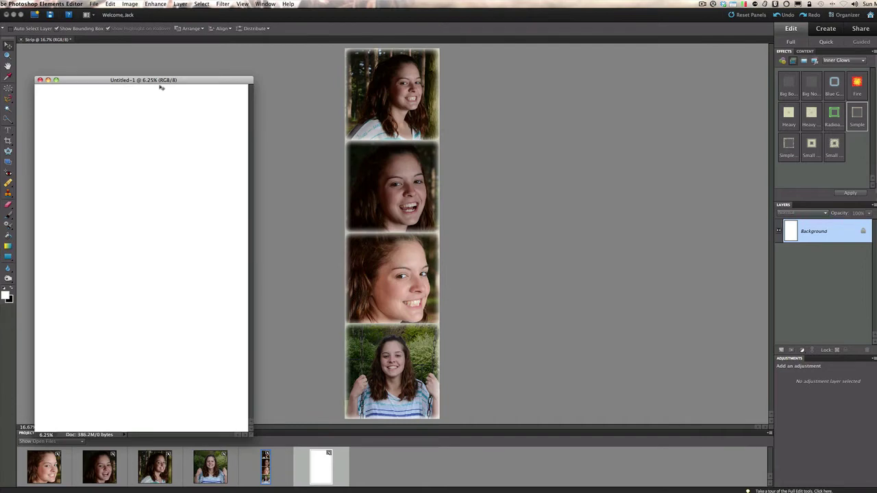
left_click_drag(161, 81, 218, 45)
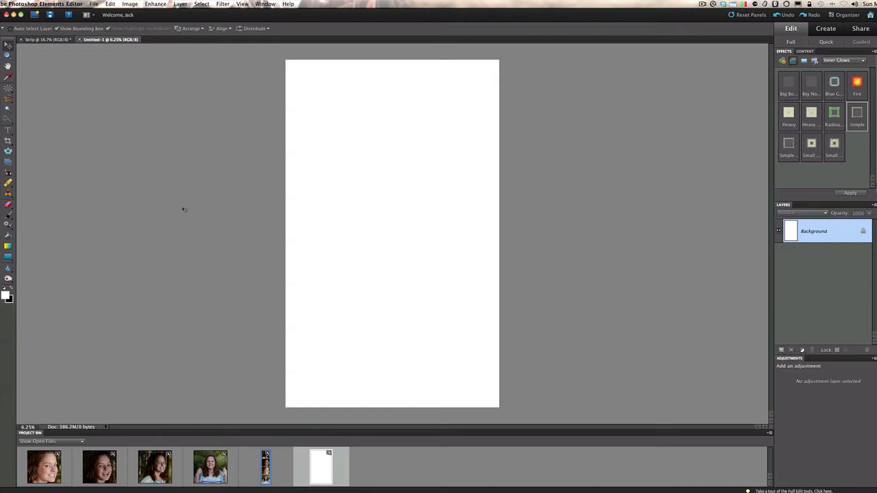
- Switch to the Gradient tool, leaving the preset gradient unchanged
left_click(7, 246)
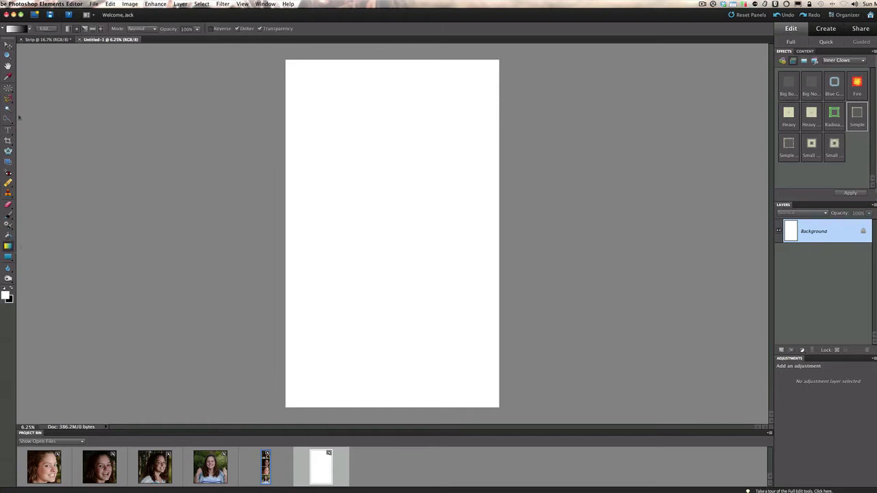
left_click(29, 28)
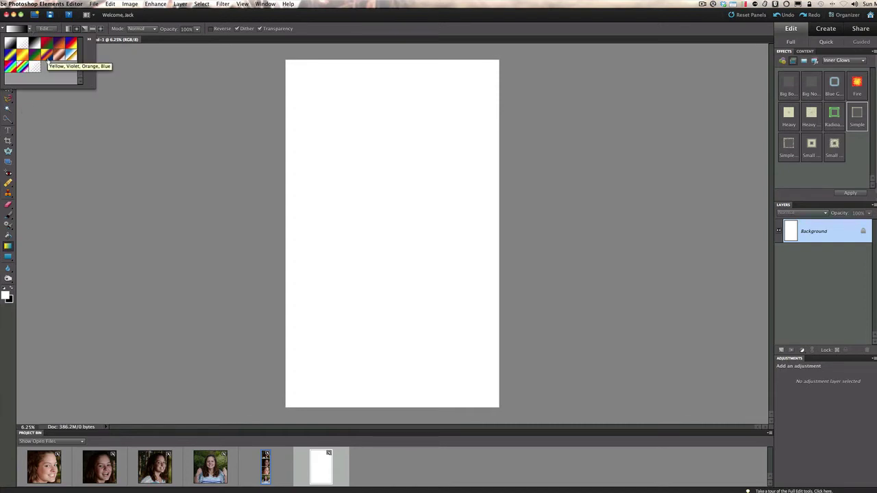
left_click(30, 28)
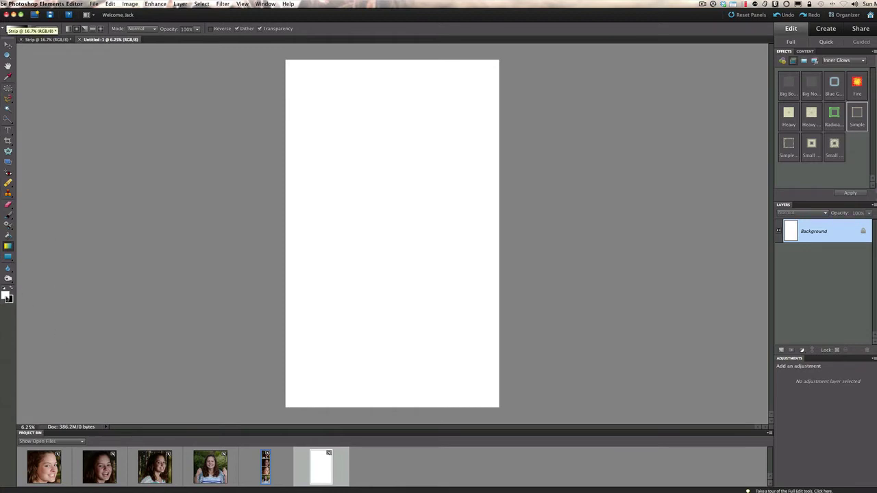
- Set the foreground colour to a bright blue
left_click(5, 296)
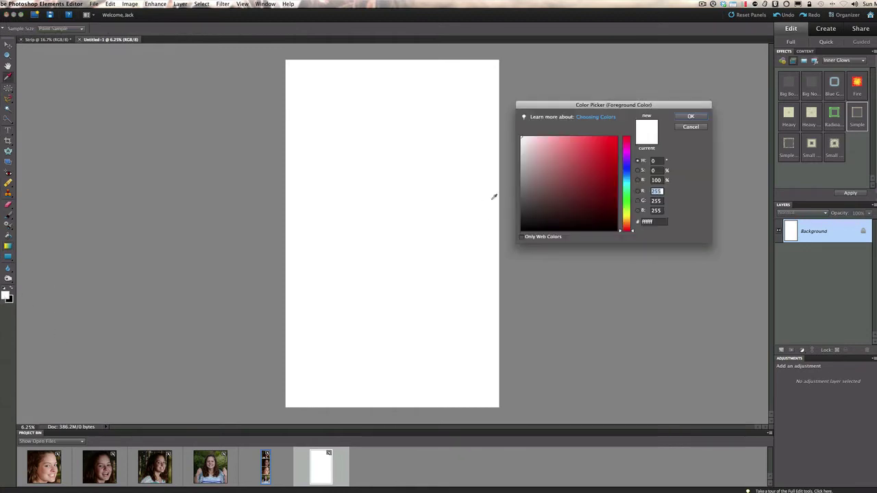
left_click(626, 170)
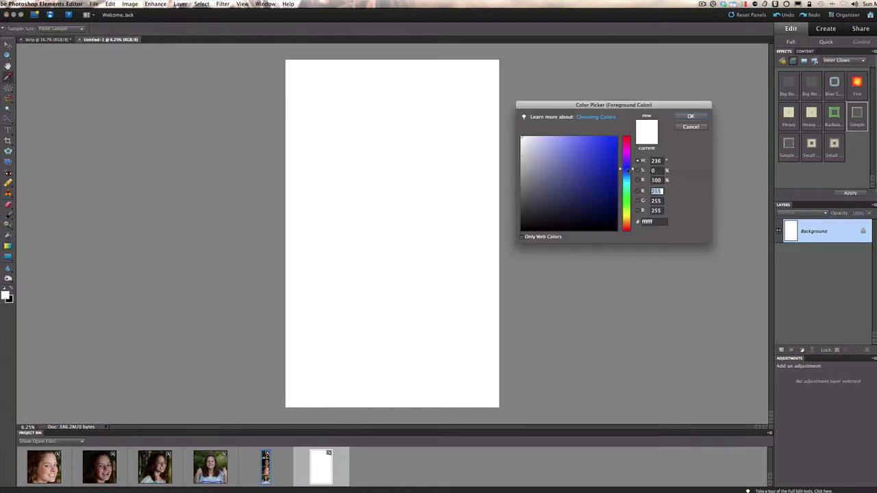
left_click(599, 144)
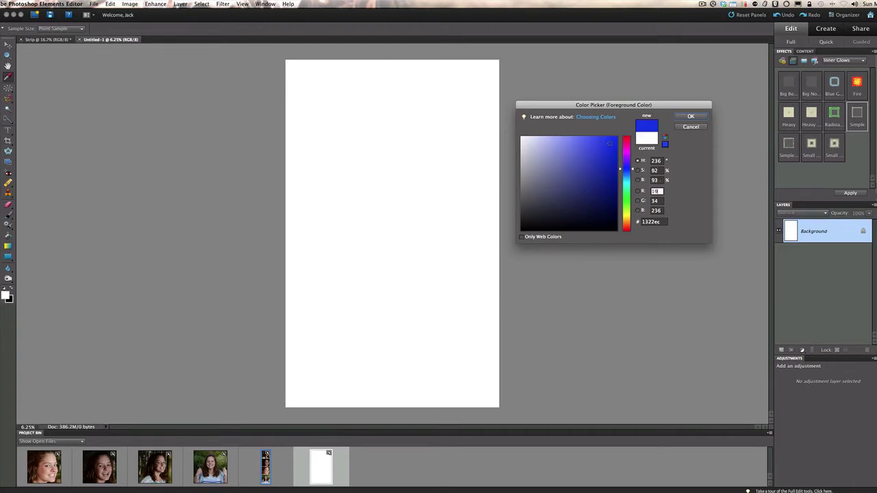
left_click(598, 144)
left_click(689, 117)
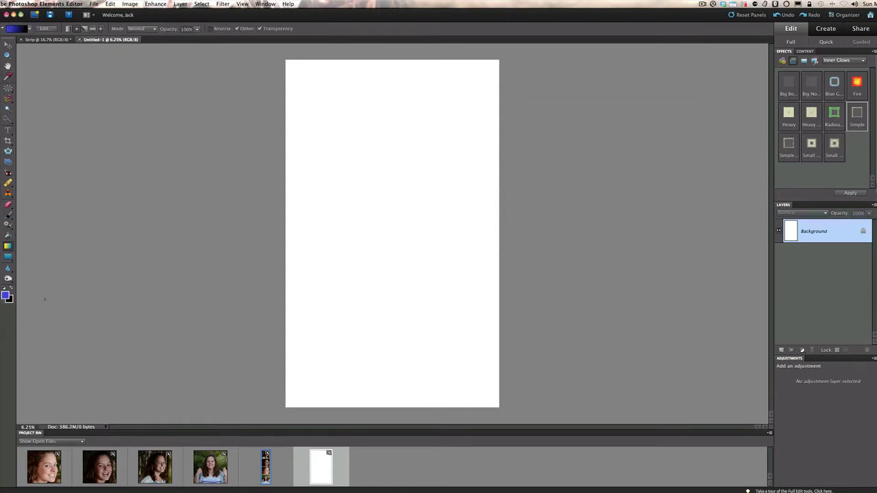
- Set the background colour to dark navy blue #140b6c
left_click(10, 301)
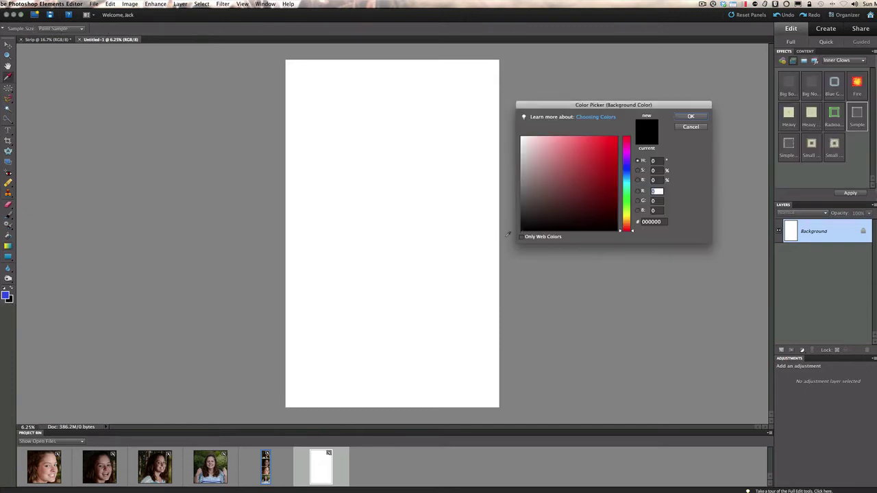
left_click(626, 166)
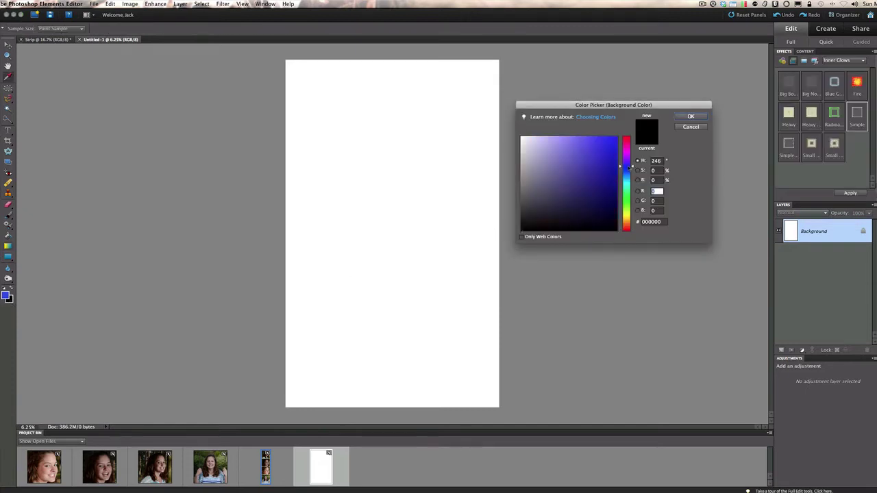
left_click(607, 203)
left_click(607, 190)
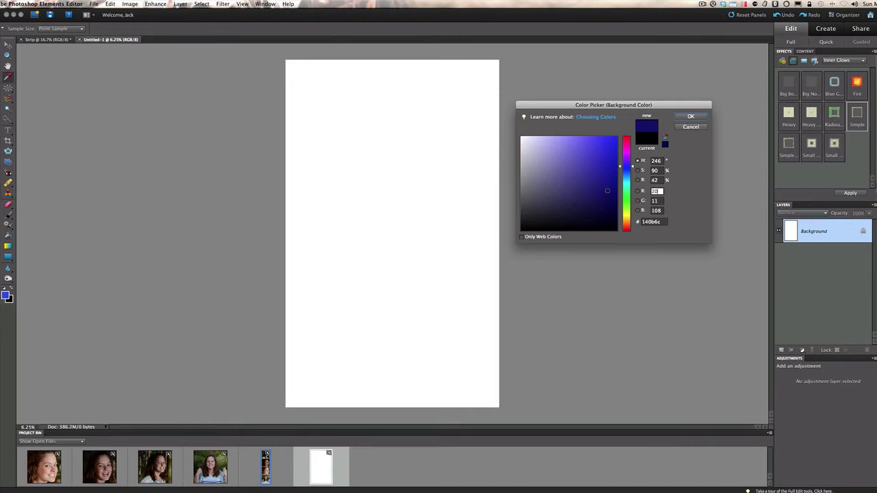
left_click(689, 116)
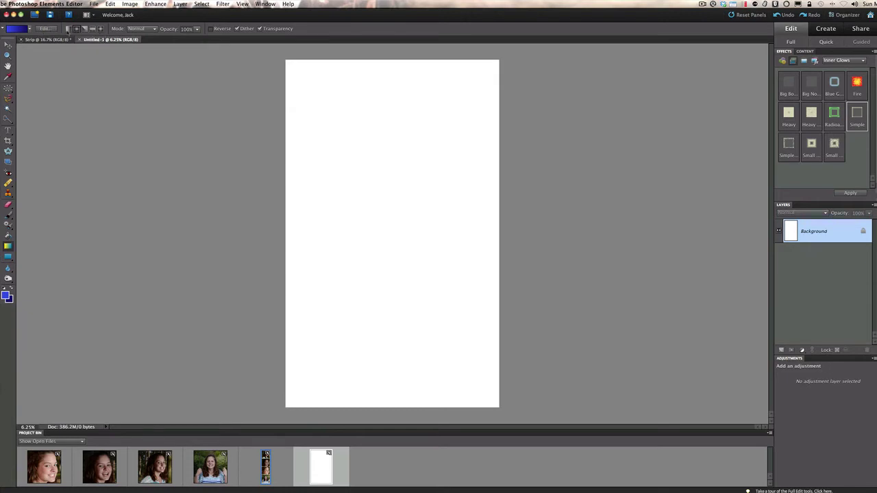
- Fill Untitled-1 with a radial blue gradient from the canvas centre, then return to the Strip
left_click(76, 30)
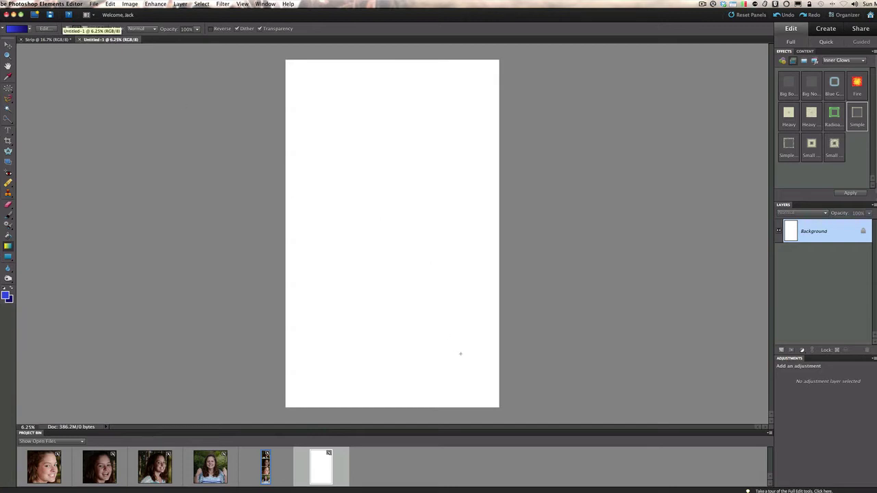
left_click_drag(464, 355, 319, 111)
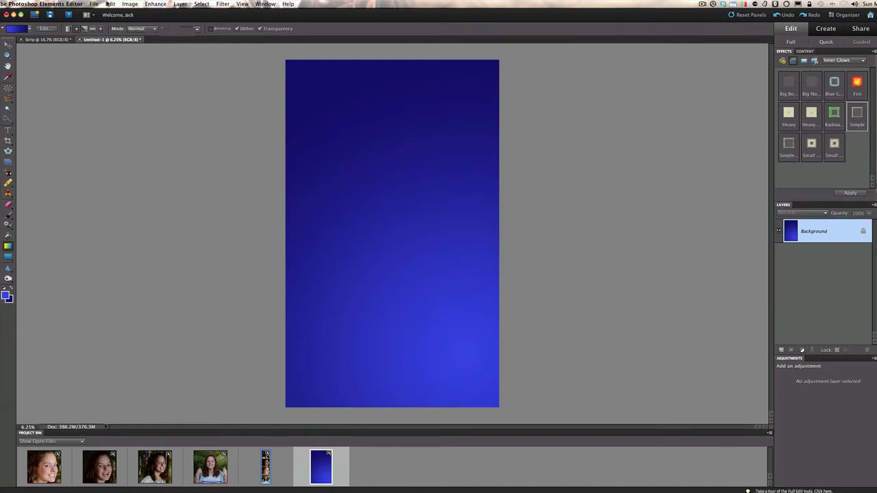
left_click(109, 4)
left_click(130, 13)
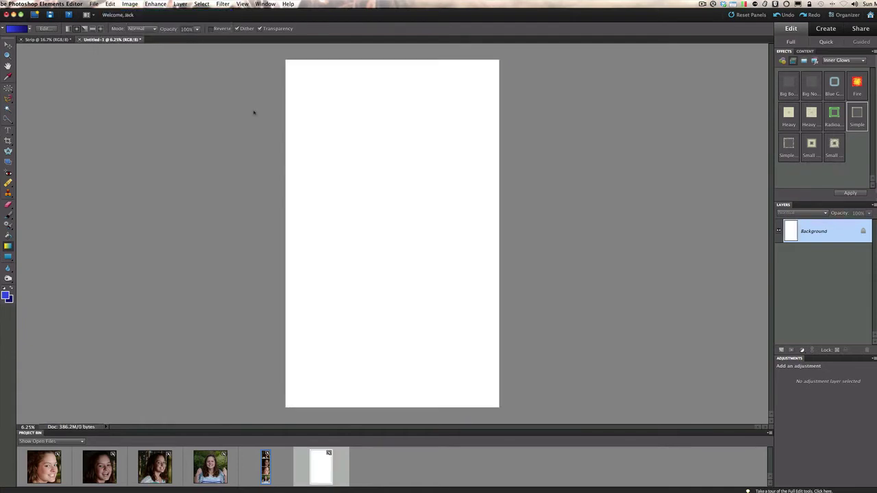
left_click_drag(413, 277, 321, 106)
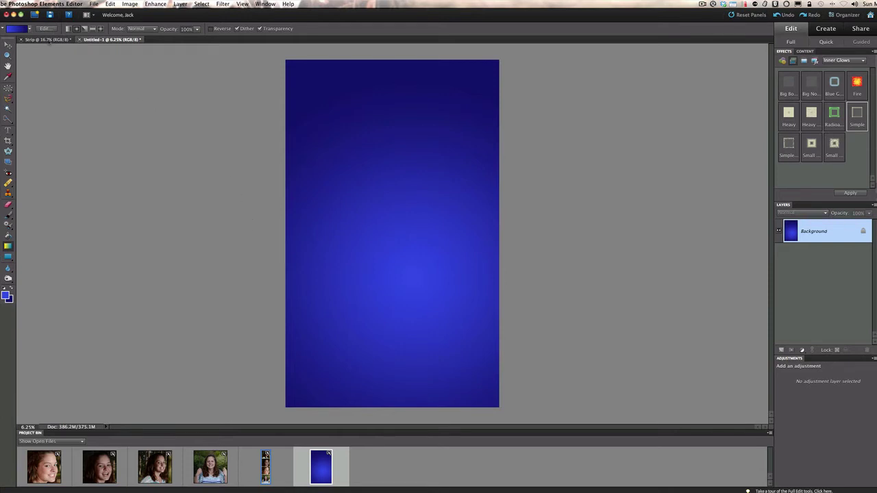
left_click(48, 39)
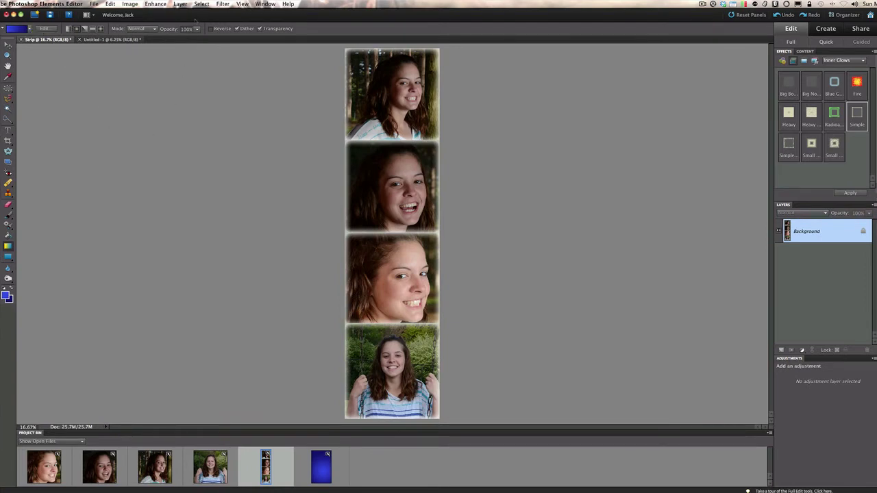
- Copy the entire four-photo strip and paste it into the blue-gradient Untitled-1 document
left_click(201, 4)
left_click(202, 13)
left_click(110, 4)
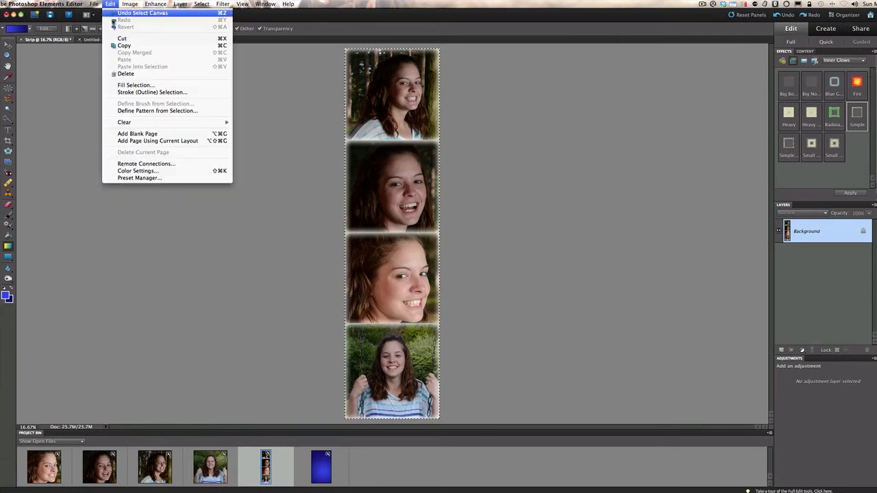
left_click(115, 45)
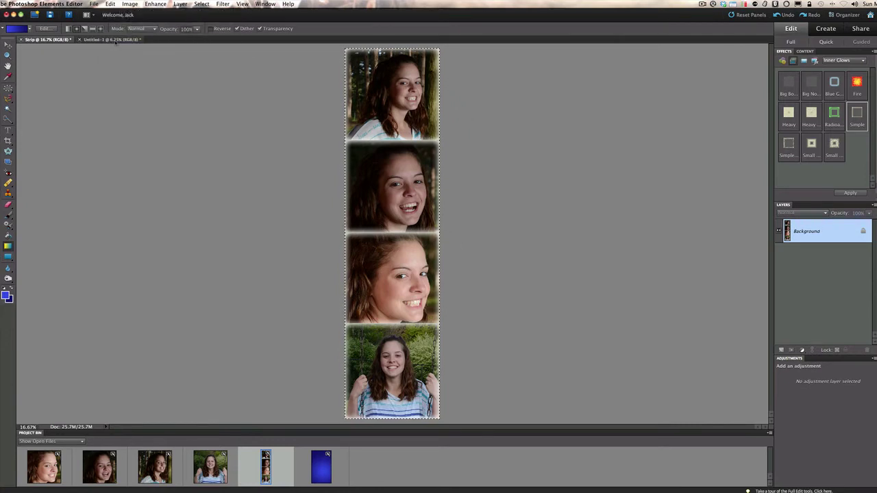
left_click(115, 39)
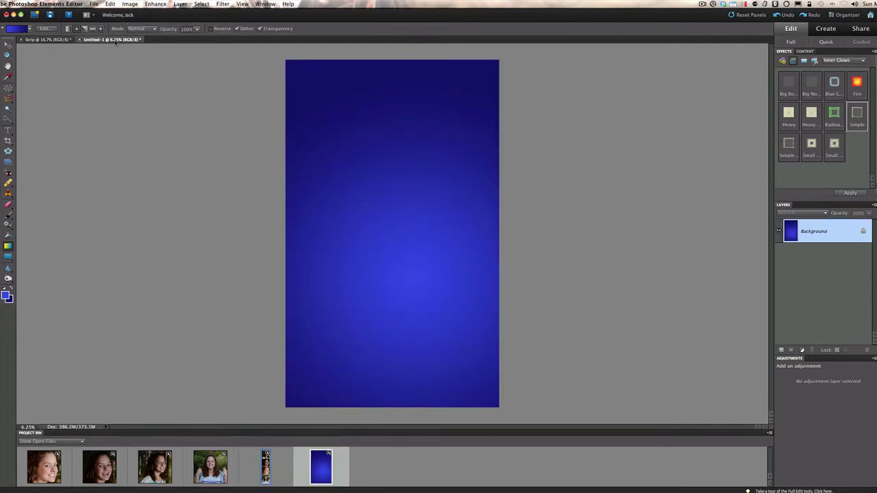
left_click(110, 4)
left_click(117, 59)
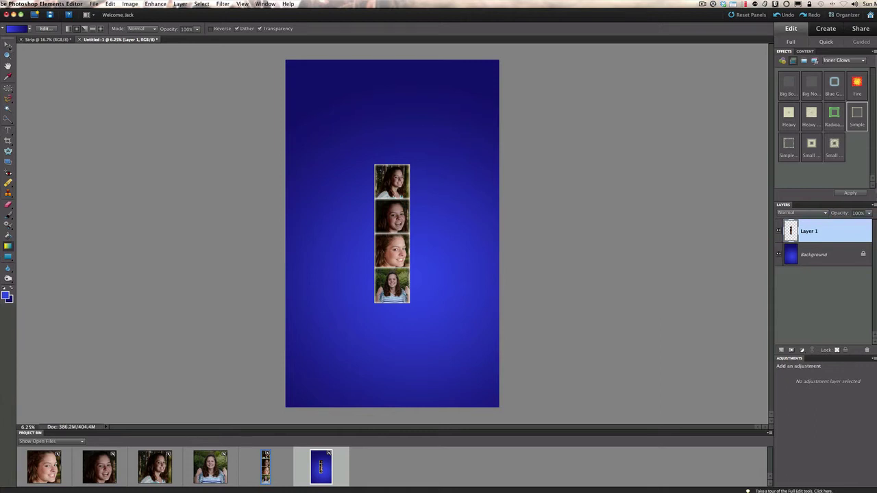
- Scale the photo strip down to 88.8%, commit it, and select the Background layer
key("v")
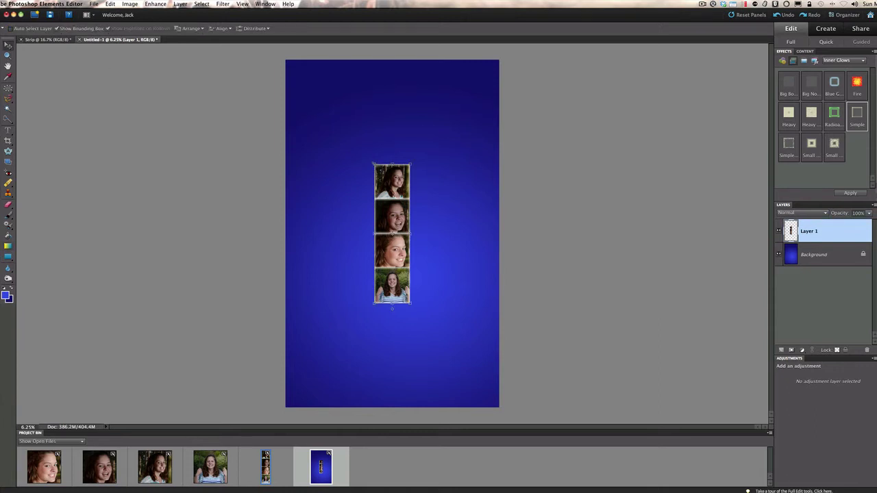
mouse_move(373, 165)
left_mouse_down()
mouse_move(351, 107)
mouse_move(369, 181)
left_mouse_up()
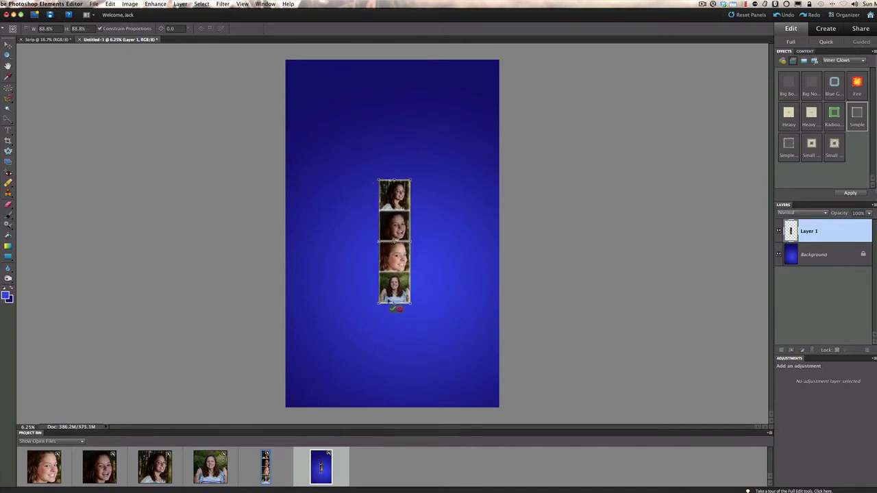
left_click(393, 308)
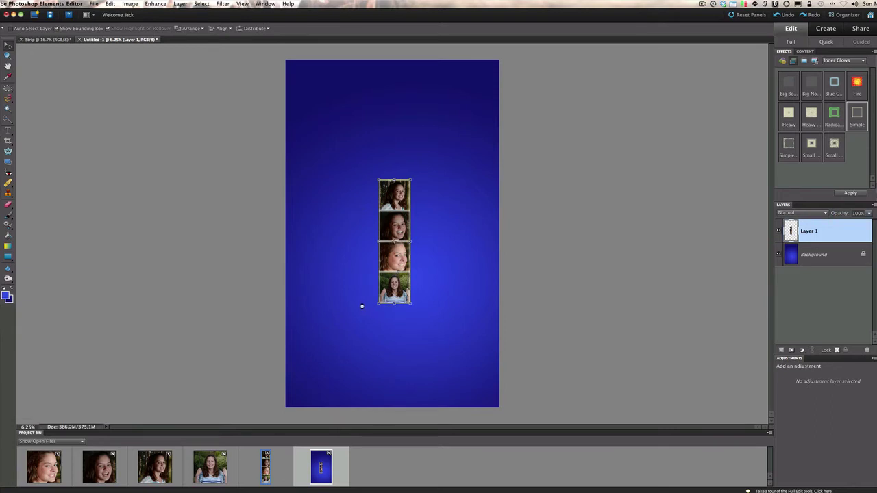
left_click(829, 257)
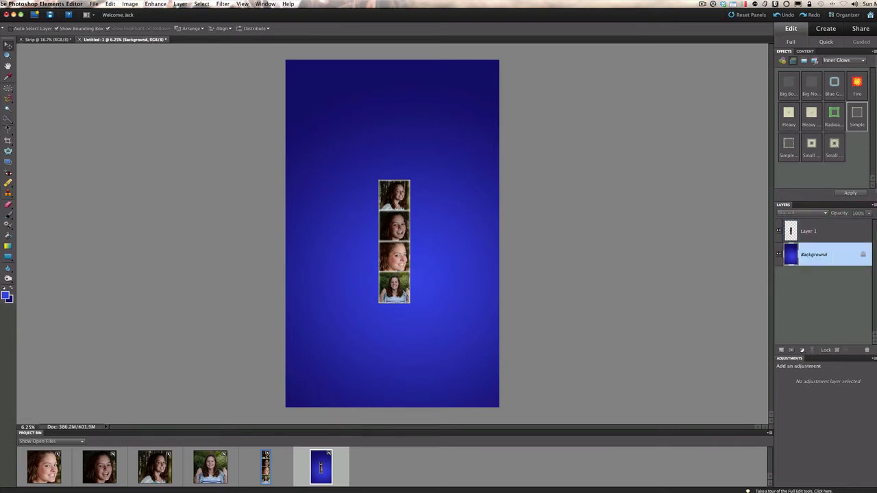
- Crop the canvas to a free-form rectangle around the strip using No Restriction
left_click(8, 140)
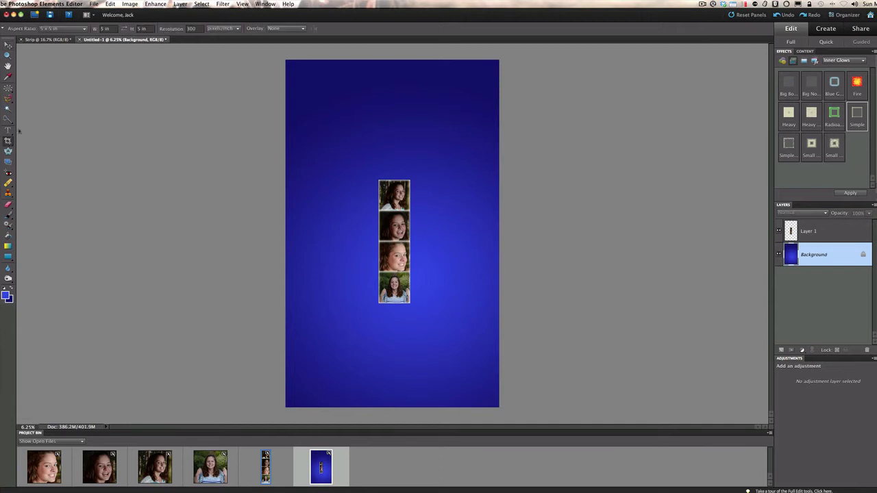
left_click(75, 29)
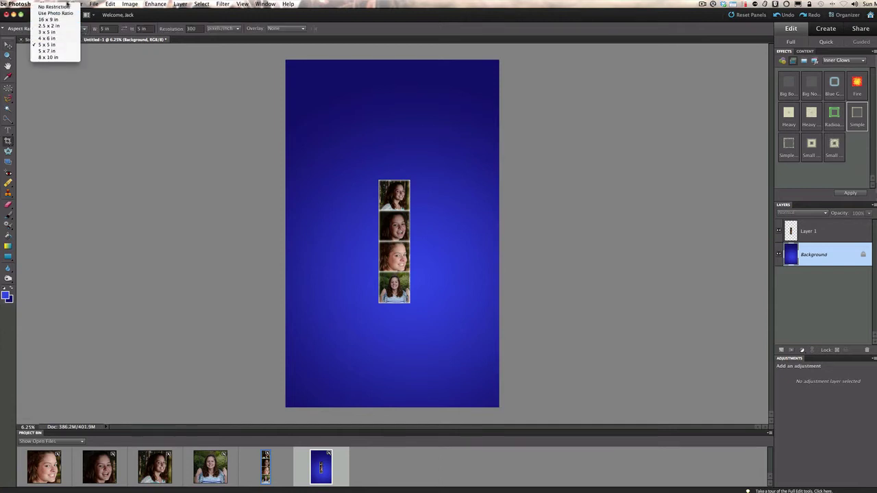
left_click(48, 4)
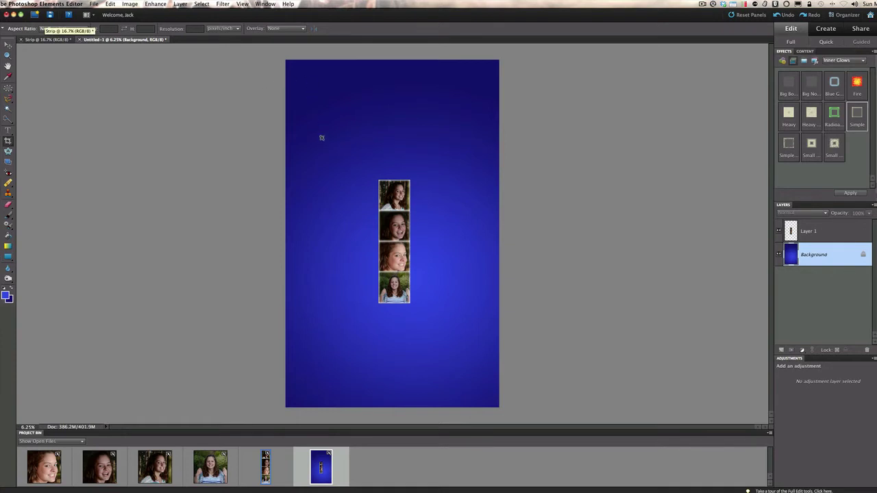
mouse_move(321, 137)
left_mouse_down()
mouse_move(443, 198)
mouse_move(452, 317)
mouse_move(464, 344)
left_mouse_up()
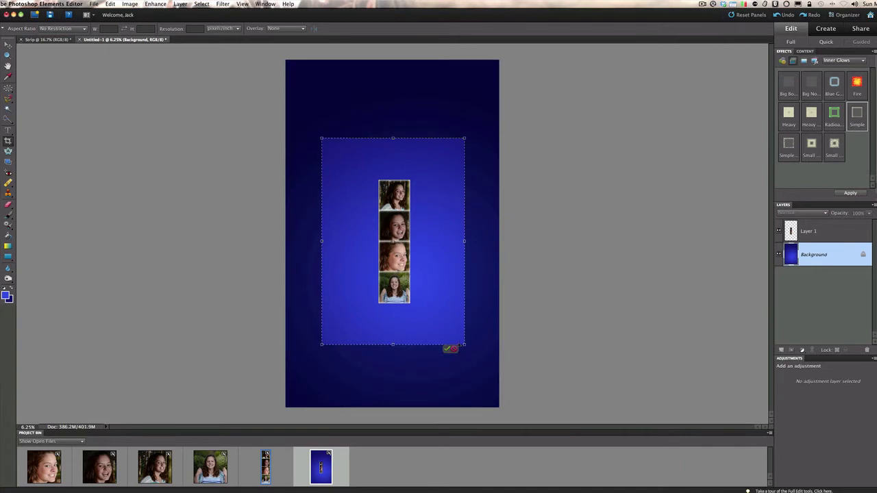
left_click(447, 349)
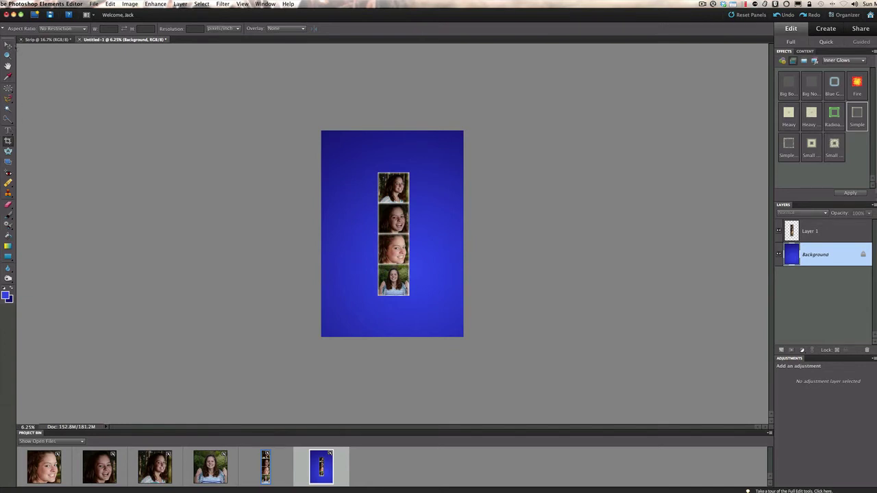
- Fit the cropped canvas to the screen and select Layer 1
key("z")
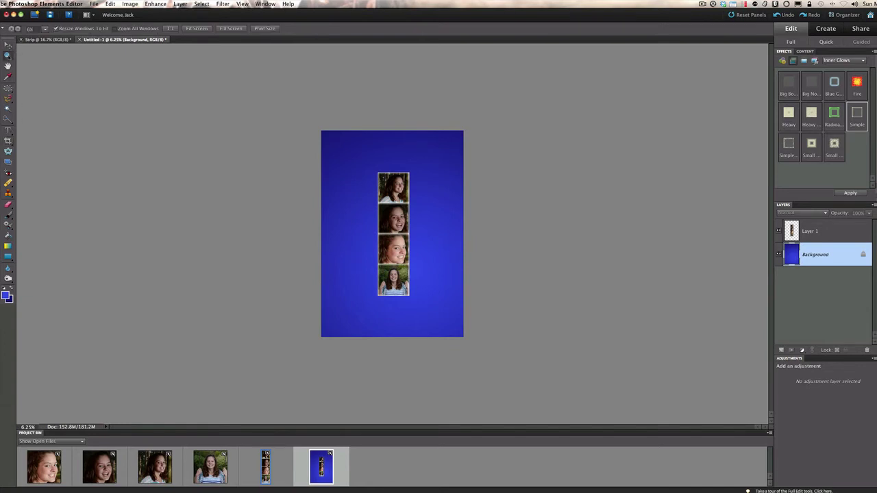
left_click(203, 29)
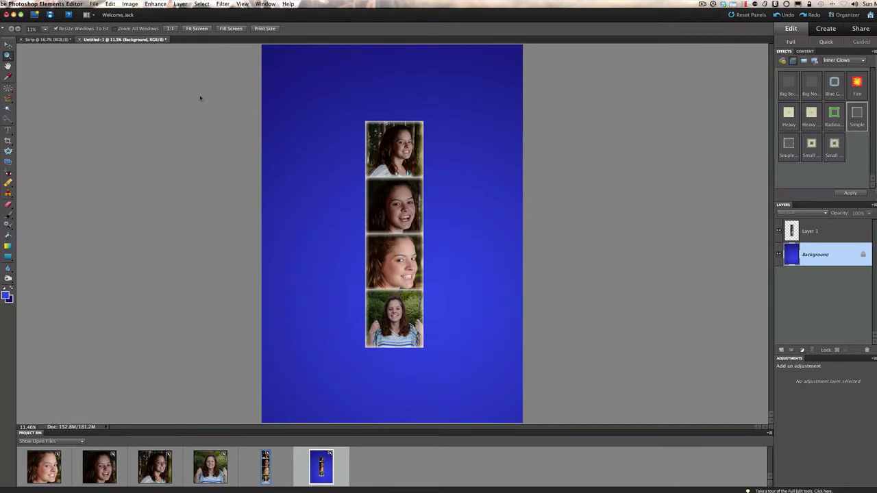
left_click(813, 231)
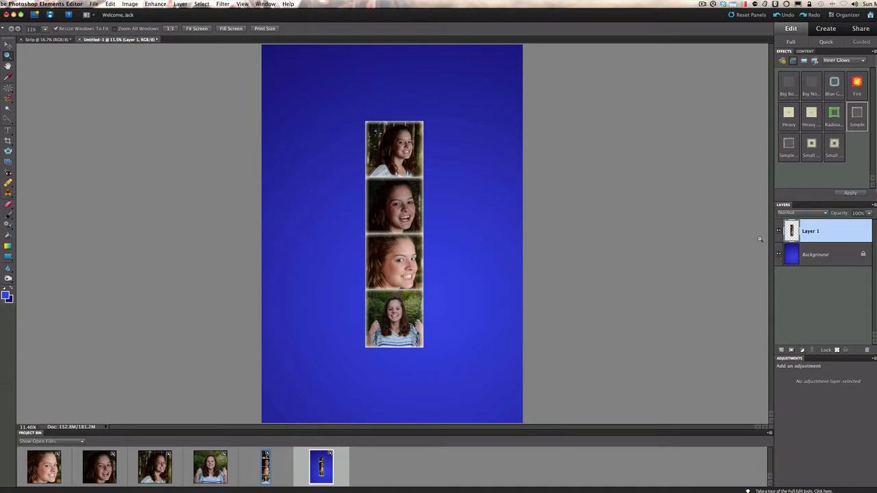
- Open the Shear distortion filter and reset its curve to a straight line
left_click(223, 4)
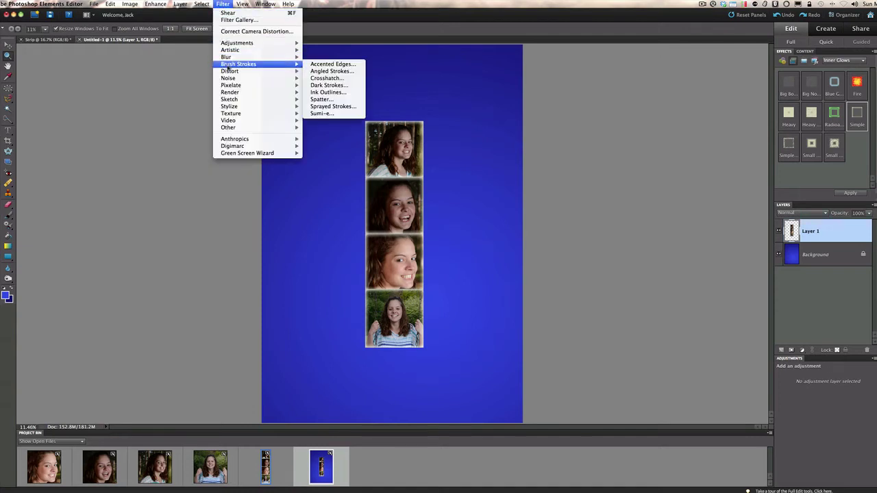
mouse_move(230, 71)
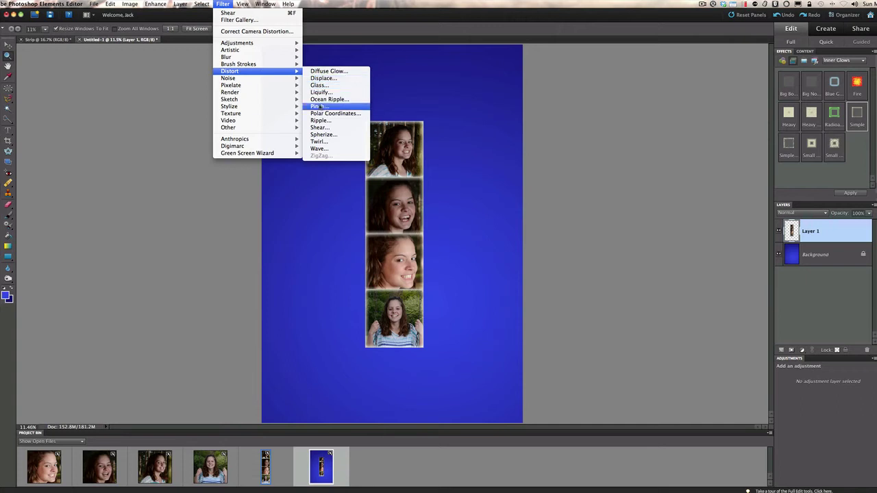
left_click(317, 126)
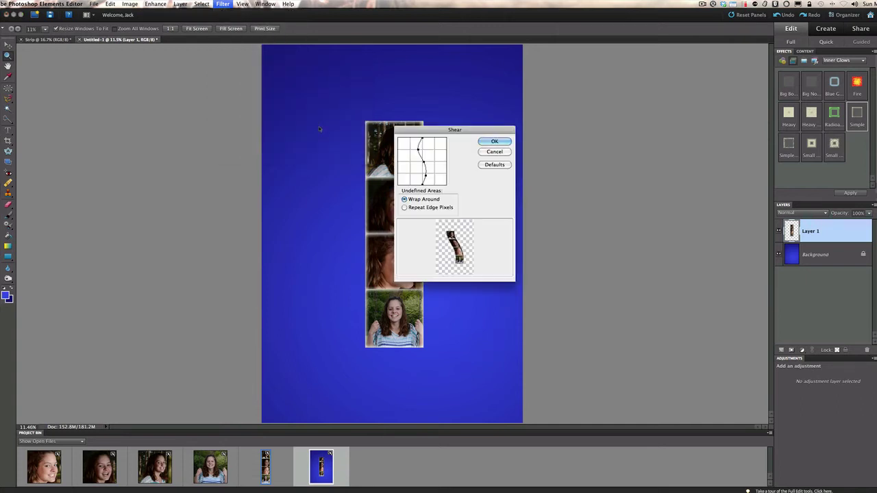
left_click_drag(443, 127, 509, 104)
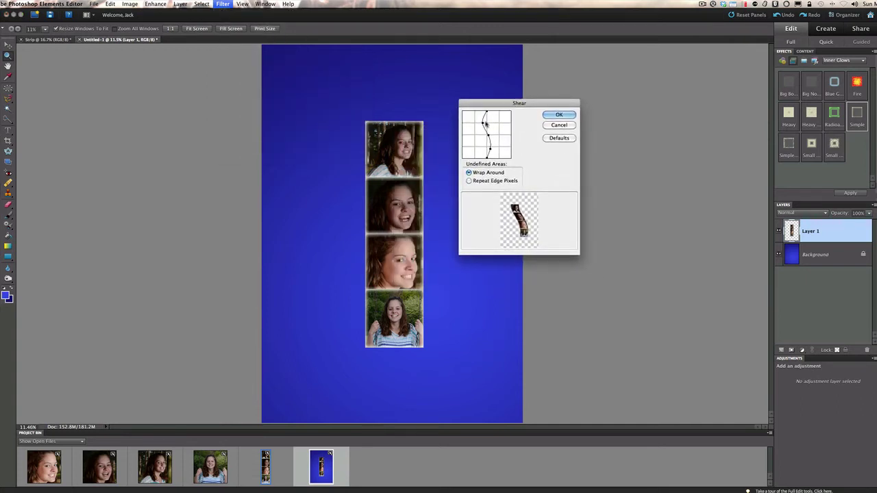
left_click(558, 139)
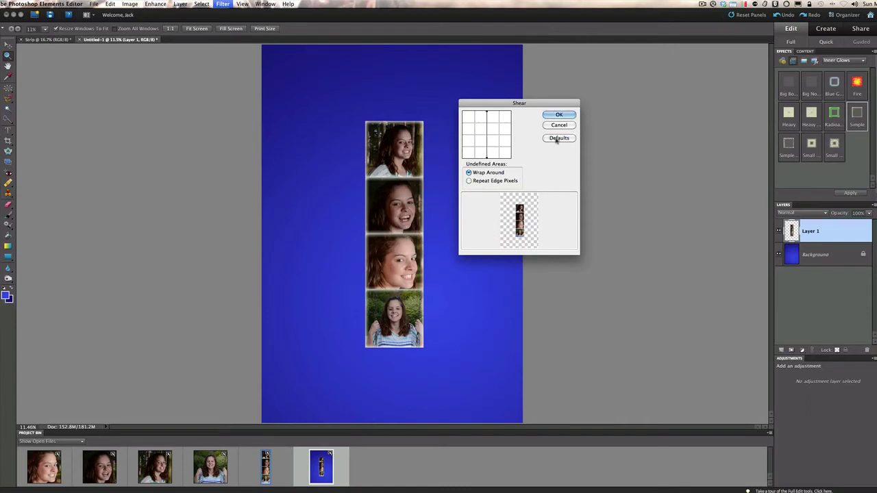
- Bend the shear curve into an S-shape and apply it to the strip
left_click(486, 123)
left_click_drag(485, 124, 487, 135)
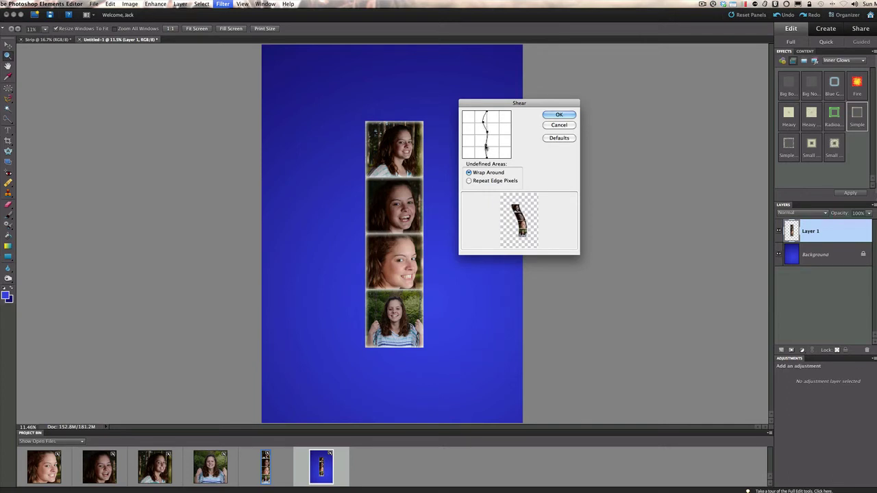
left_click(486, 146)
left_click_drag(486, 157, 500, 158)
left_click_drag(483, 122, 483, 124)
left_click(559, 115)
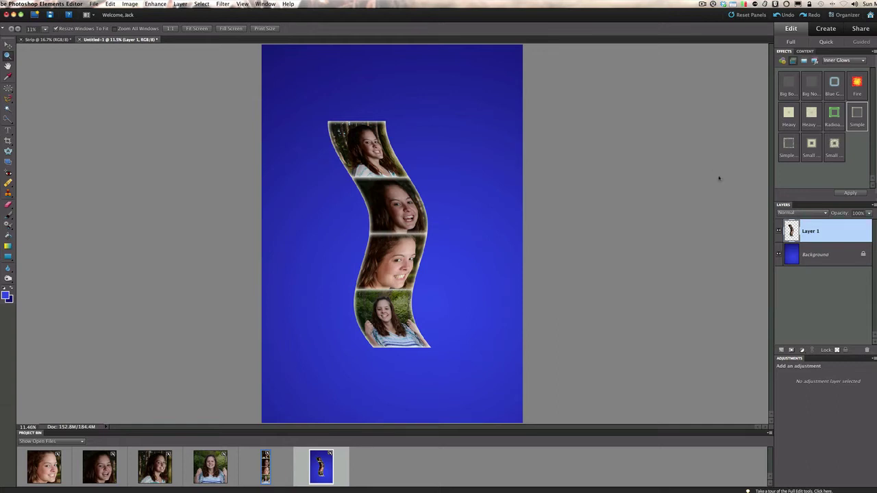
- Add Layer 2 below the strip layer, make it active, and reset colours to black and white
left_click(781, 350)
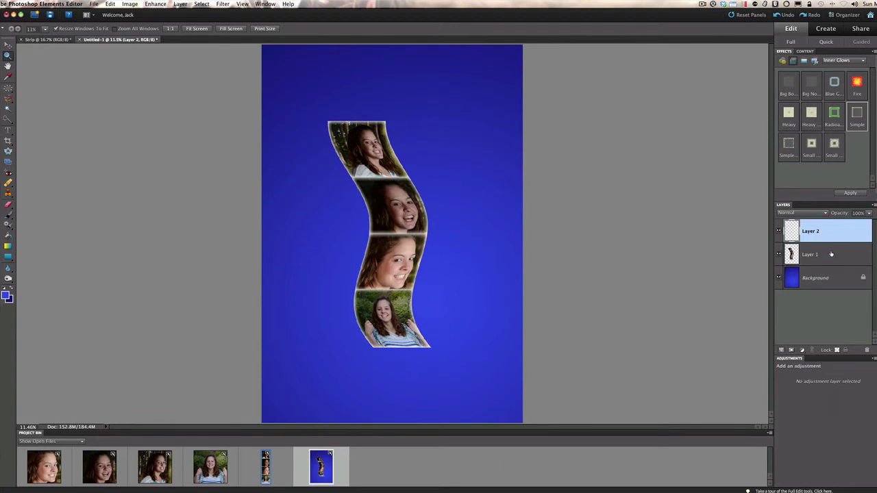
left_click_drag(831, 254, 835, 231)
left_click(827, 251)
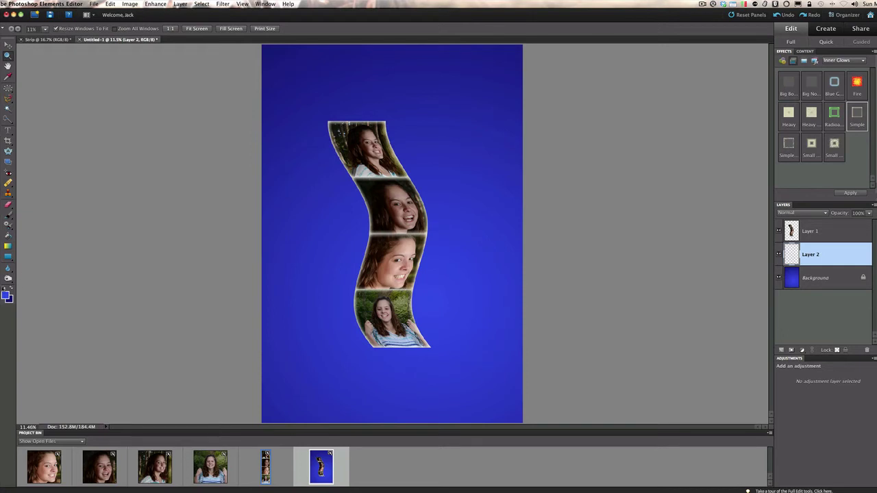
left_click(4, 289)
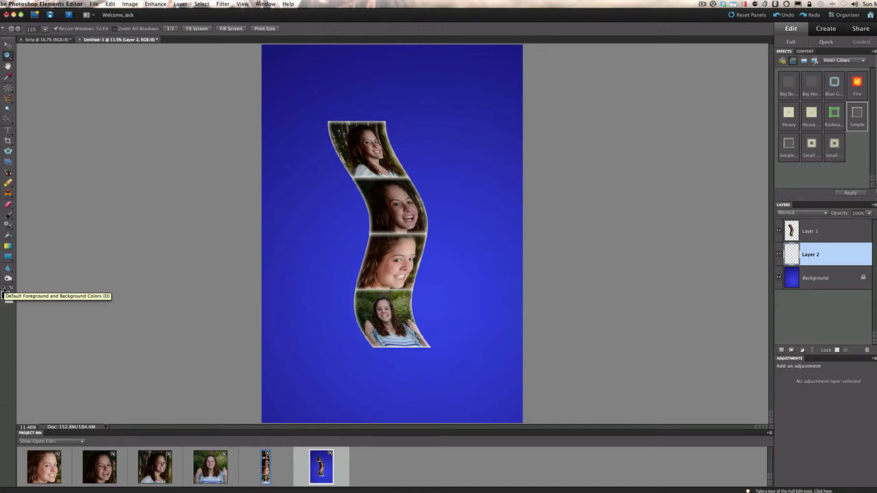
left_click(4, 291)
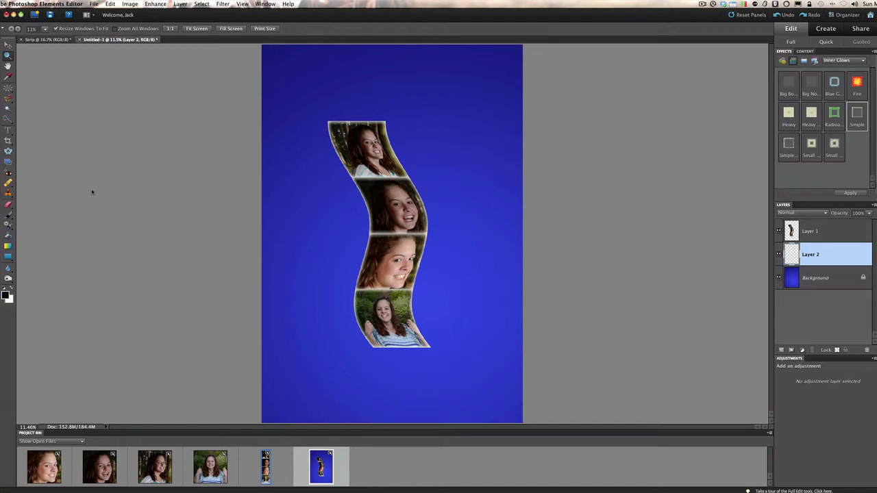
- With an enlarged brush, paint a dark dab beside the top photo and a straight line below
key("b")
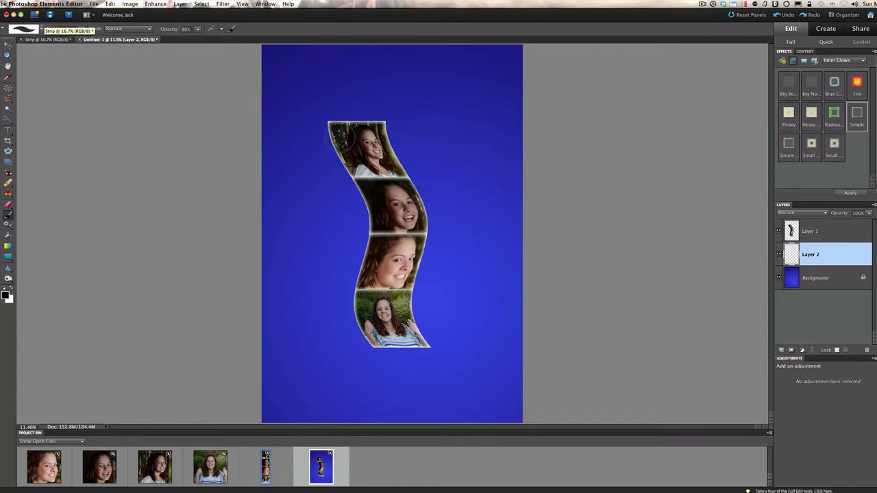
mouse_move(339, 137)
left_mouse_down()
mouse_move(353, 147)
mouse_move(331, 140)
mouse_move(345, 145)
left_mouse_up()
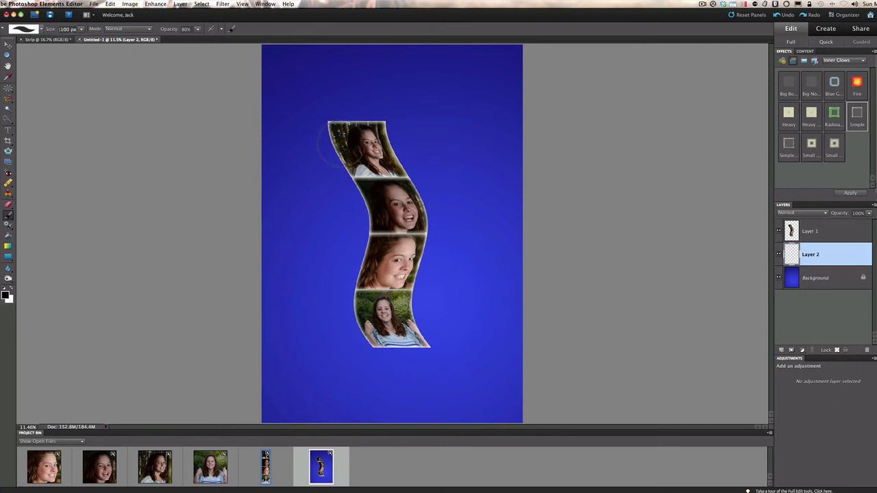
left_click(335, 144)
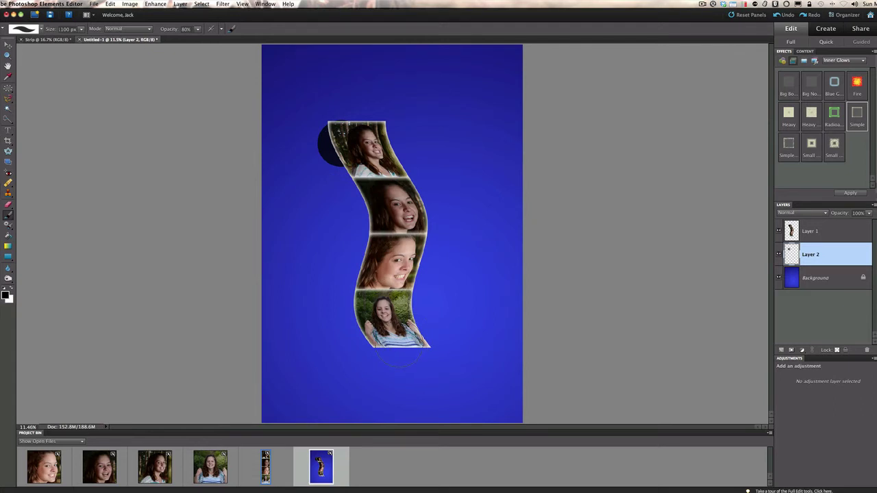
left_click(399, 356, "shift")
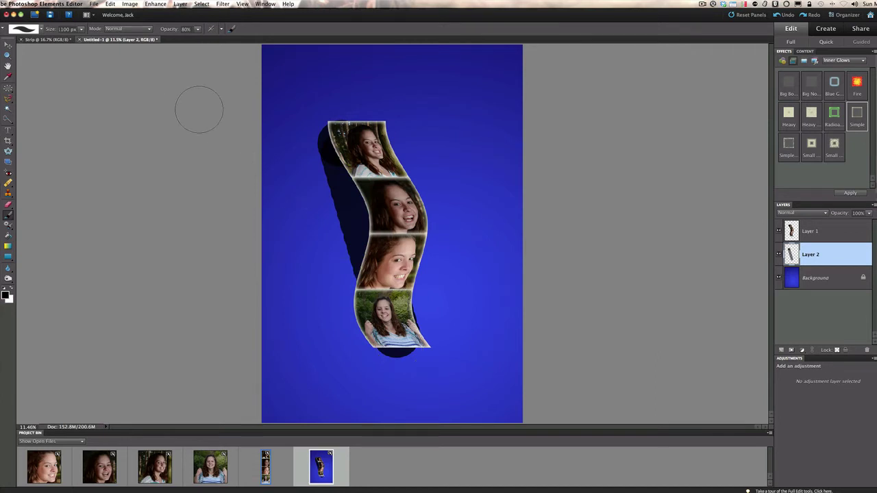
- Undo both strokes, enlarge the brush to 1200 px, and repaint the dab and shadow line
left_click(110, 4)
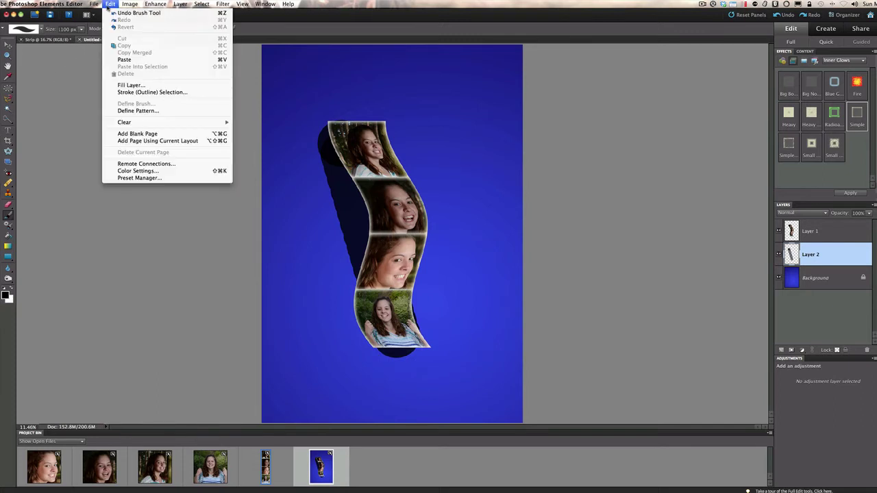
left_click(109, 13)
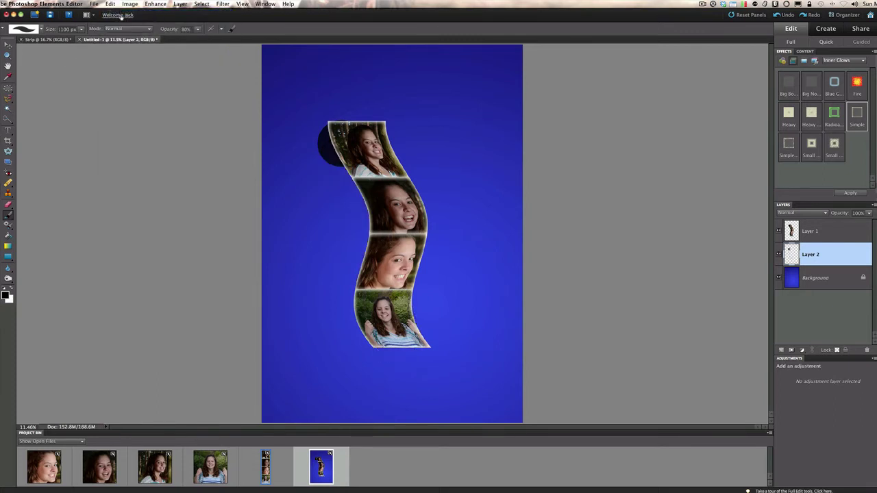
left_click(111, 4)
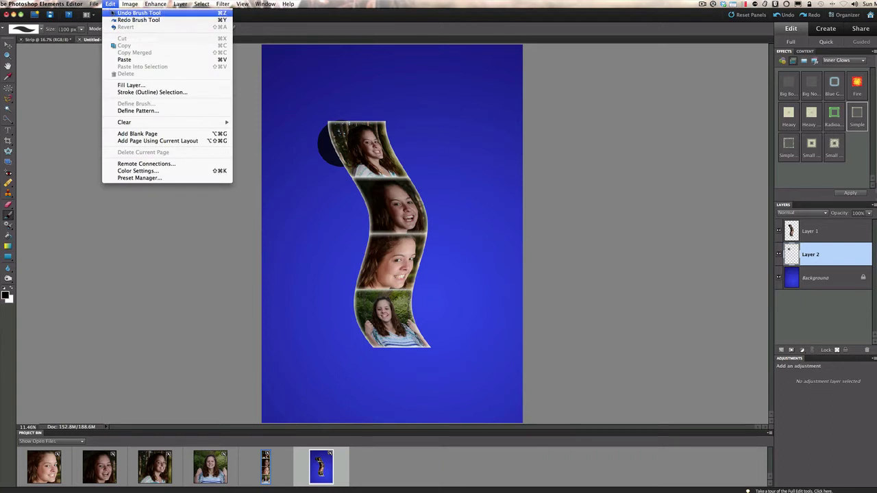
left_click(113, 14)
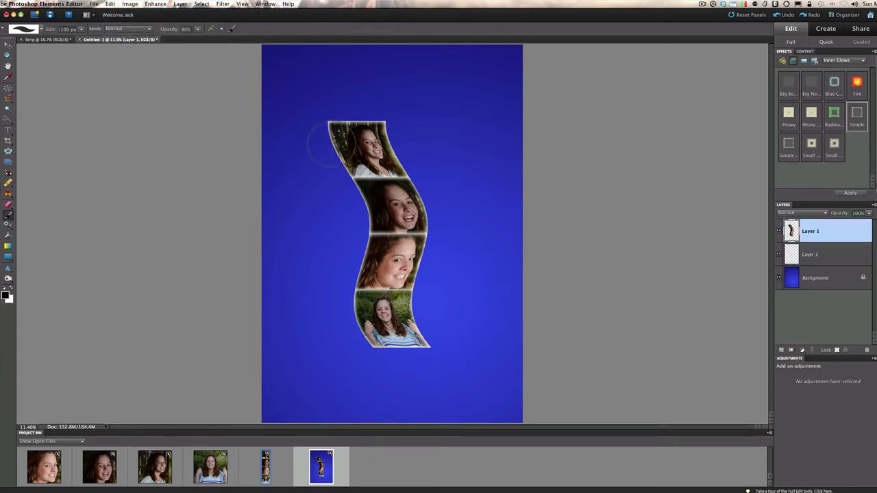
key("bracketright")
left_click(331, 146)
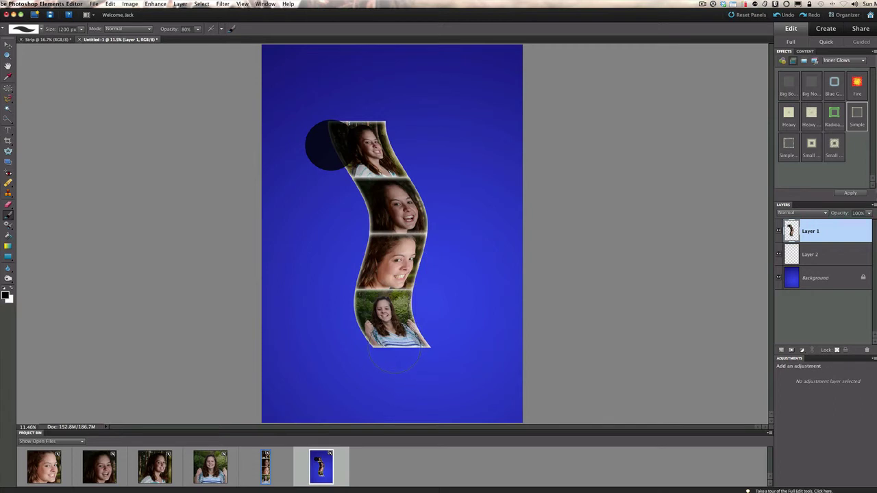
left_click(394, 349, "shift")
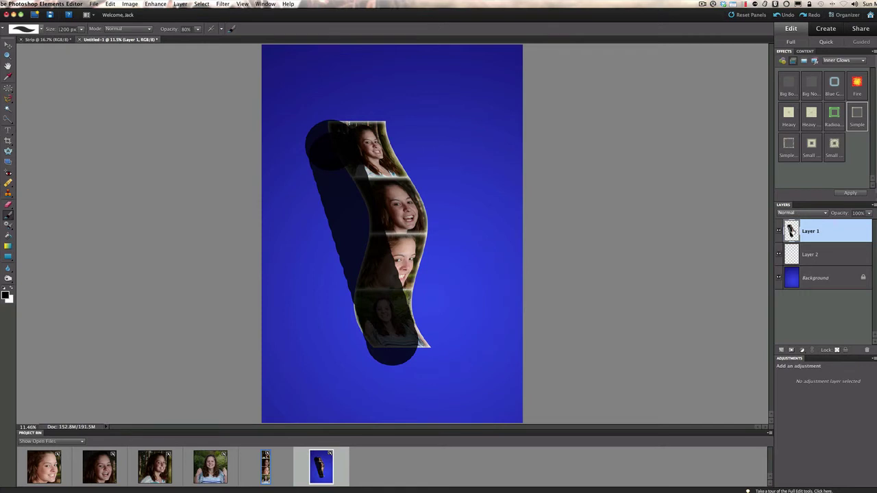
- Undo both strokes again, select Layer 2, and paint one dark dab behind the top photo
left_click(110, 4)
left_click(113, 13)
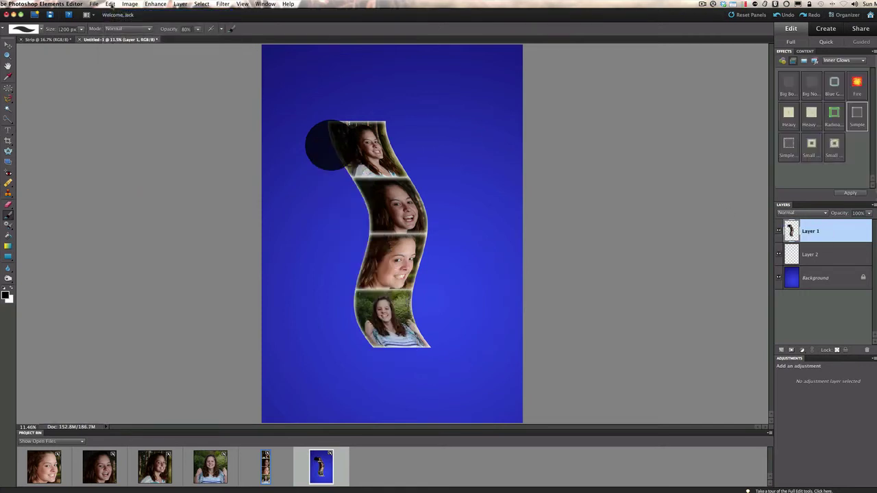
left_click(110, 4)
left_click(111, 13)
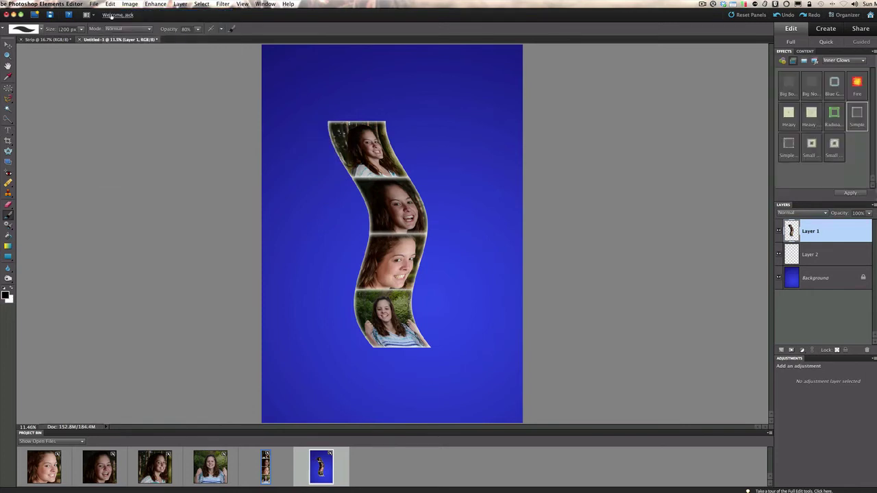
left_click(827, 257)
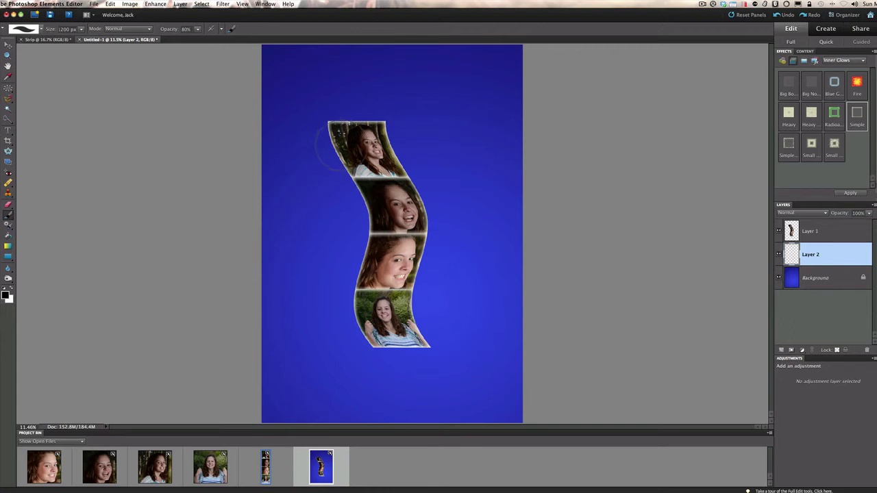
left_click(328, 146)
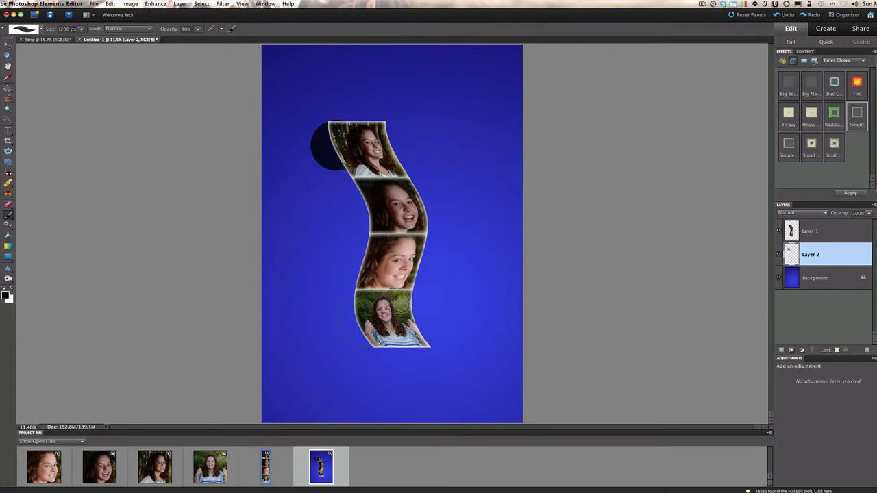
- Extend the shadow below the bottom photo and set Layer 2 opacity to 22%
left_click(394, 347, "shift")
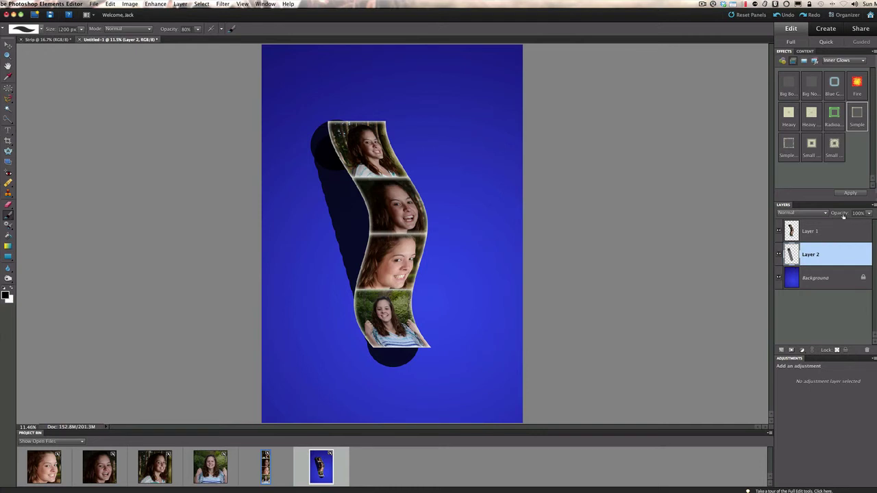
left_click_drag(842, 215, 813, 216)
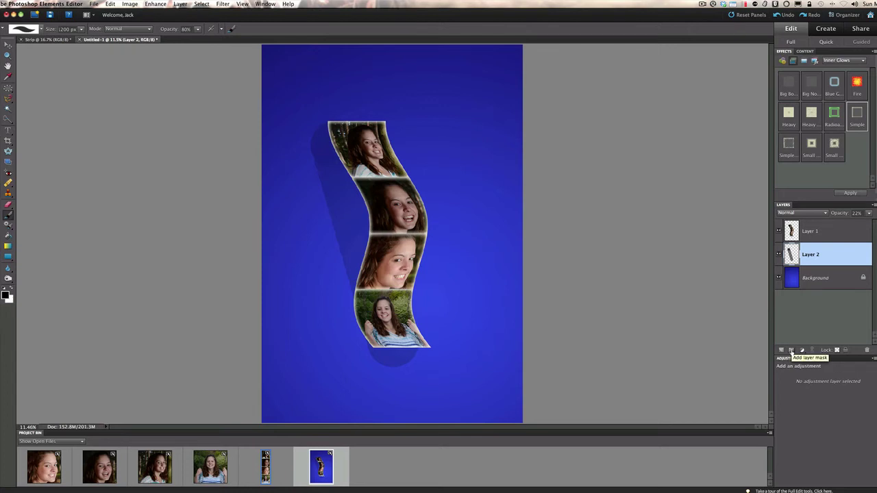
- Add a layer mask to Layer 2 and paint out part of the shadow below the strip
left_click(791, 350)
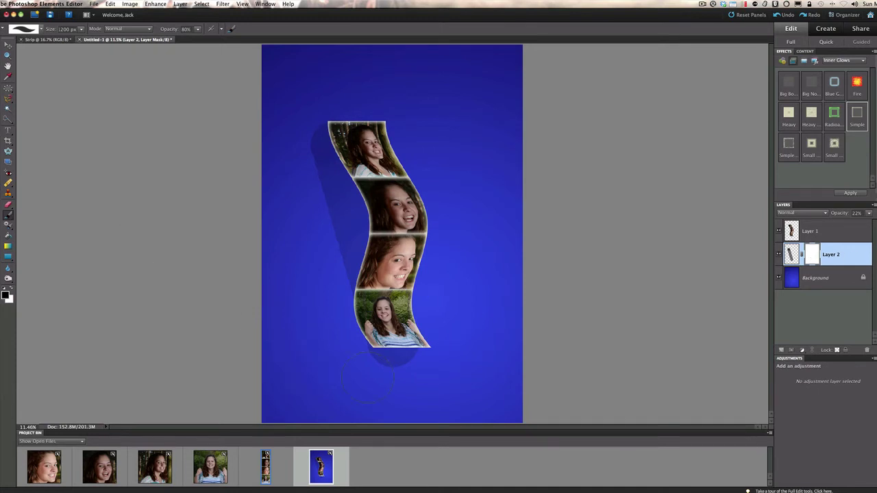
key("bracketleft")
key("bracketleft")
key("bracketleft")
key("bracketleft")
key("bracketleft")
key("bracketleft")
key("bracketleft")
key("bracketleft")
mouse_move(378, 363)
left_mouse_down()
mouse_move(411, 363)
mouse_move(401, 367)
left_mouse_up()
key("bracketleft")
key("bracketleft")
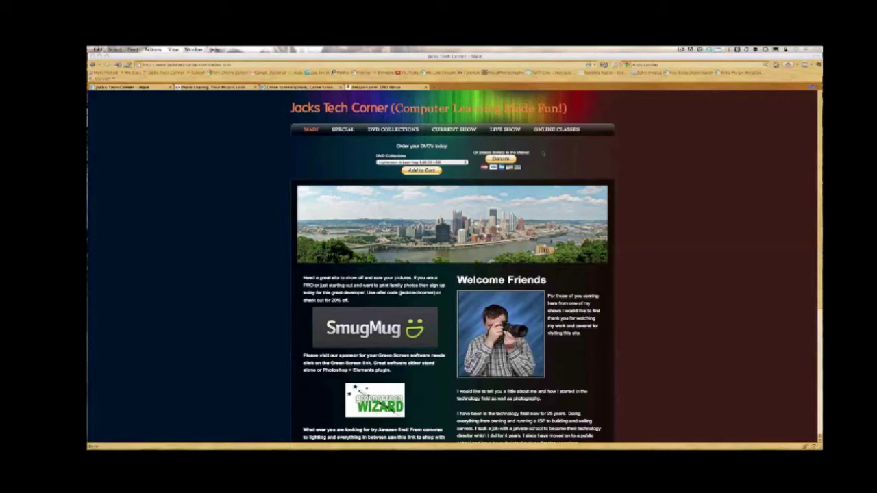
- Go to the ONLINE CLASSES page on the Jacks Tech Corner site
left_click(556, 130)
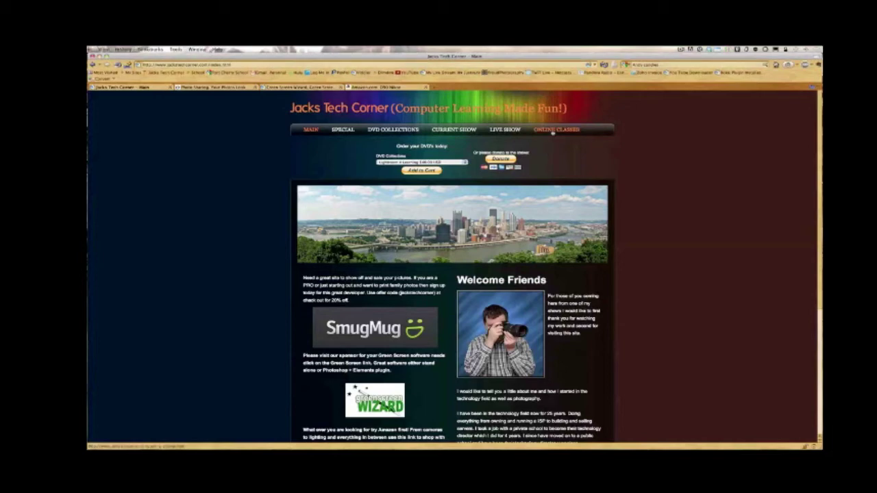
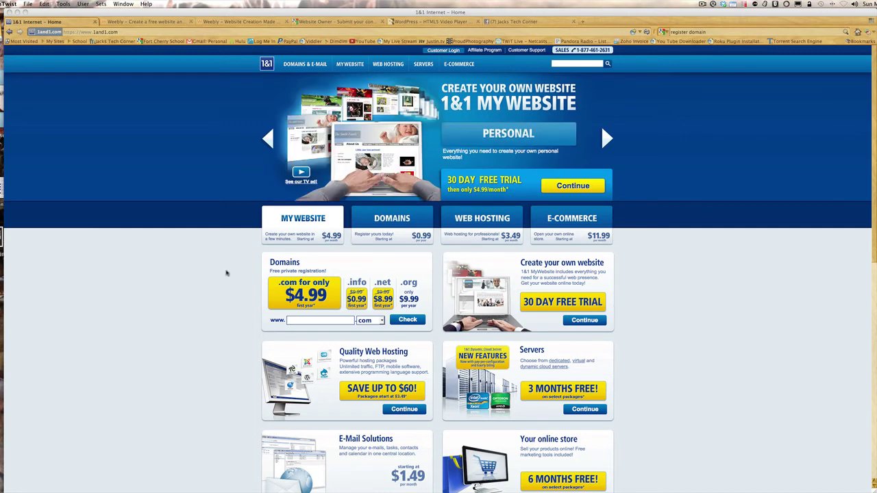
- Focus the domain name field on the 1&1 Internet home page
left_click(300, 321)
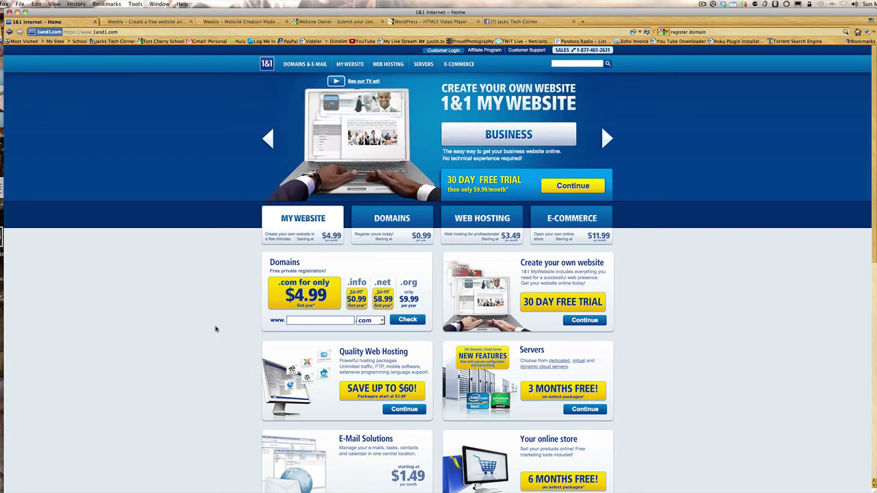
- Check availability of bettysphotogallery with the .com extension kept
type("be")
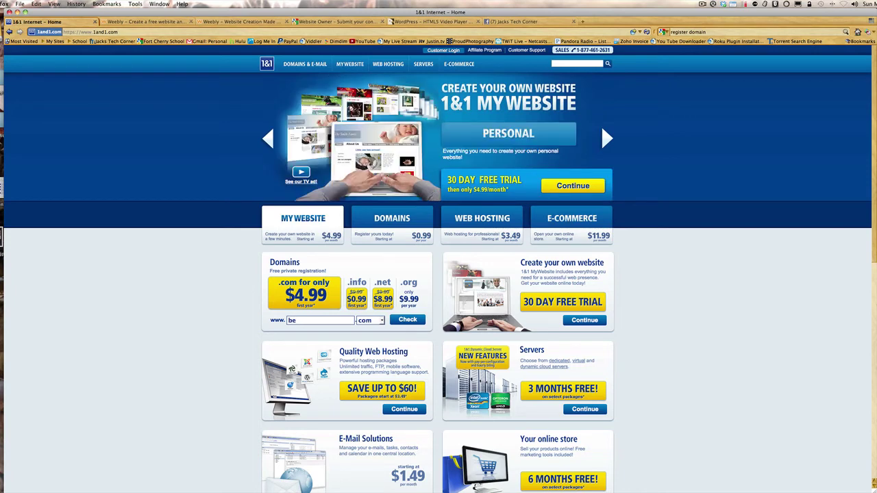
type("ttysphotogallery")
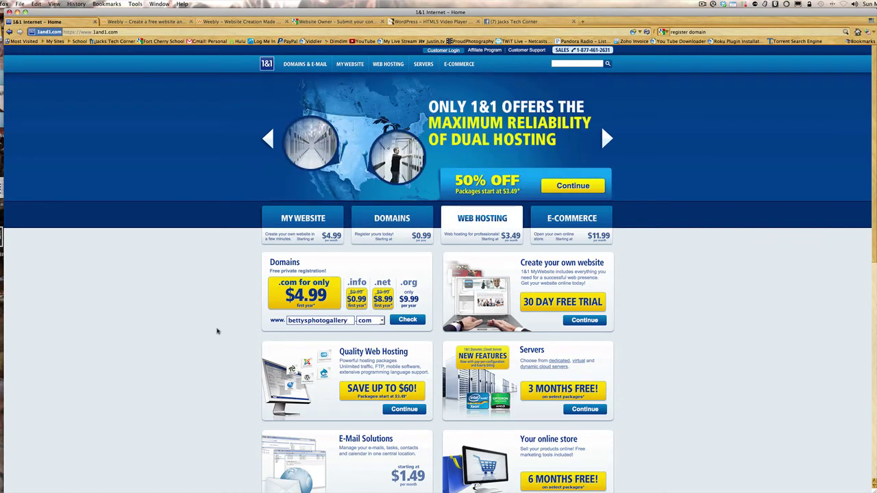
left_click(380, 321)
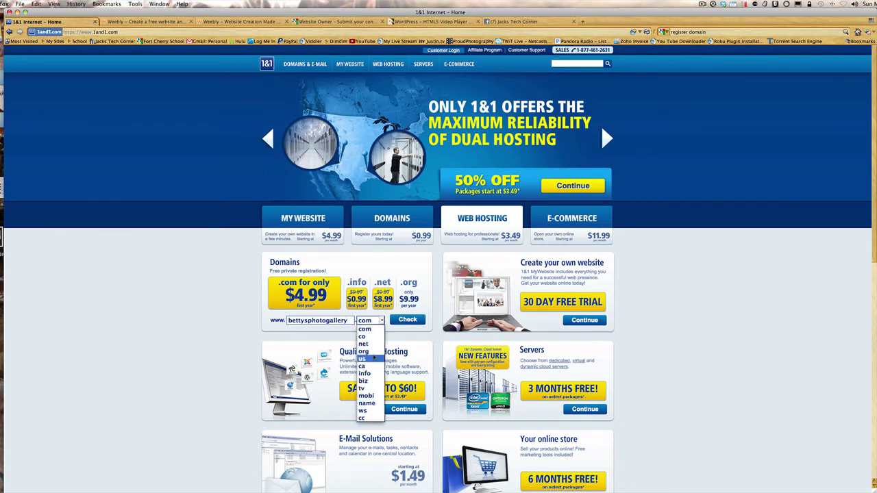
left_click(382, 328)
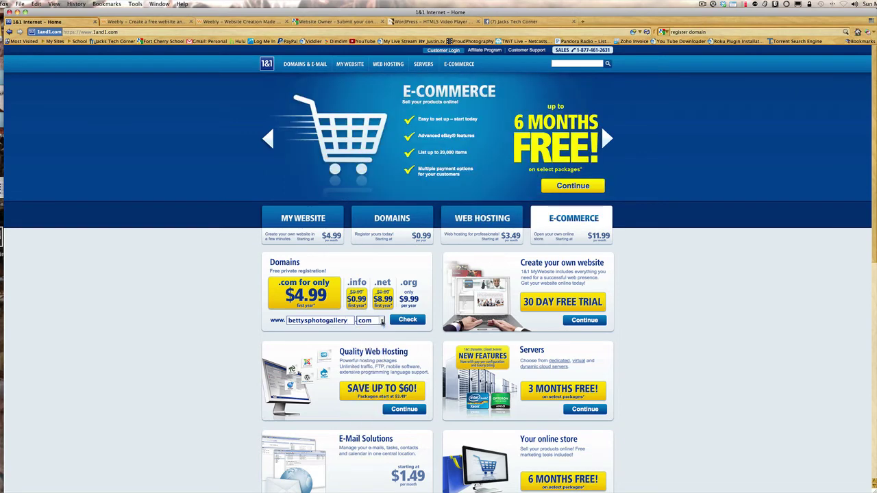
left_click(381, 320)
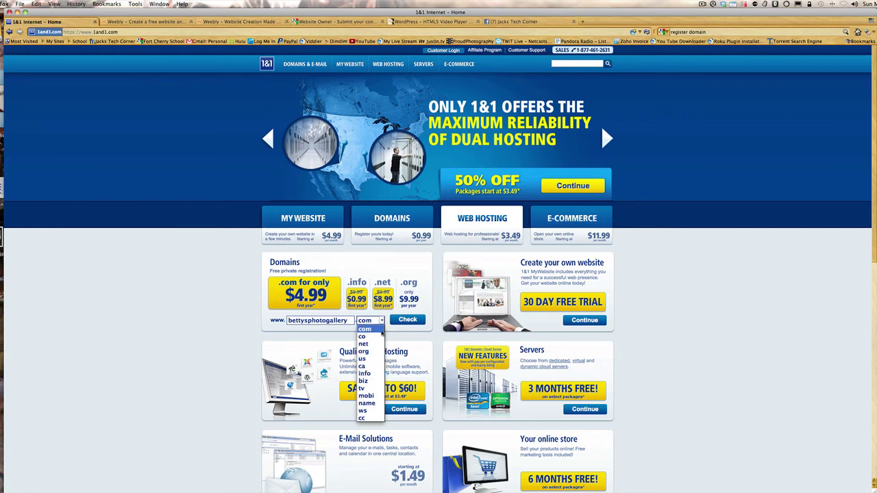
left_click(381, 321)
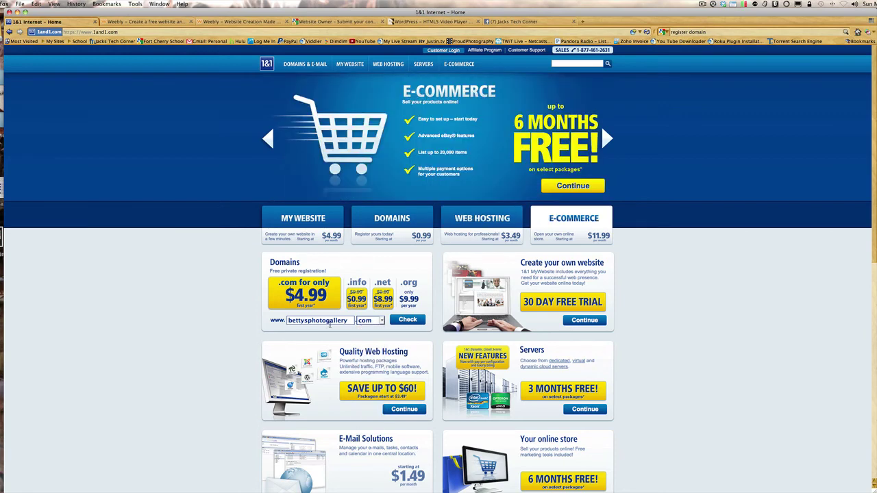
left_click(407, 320)
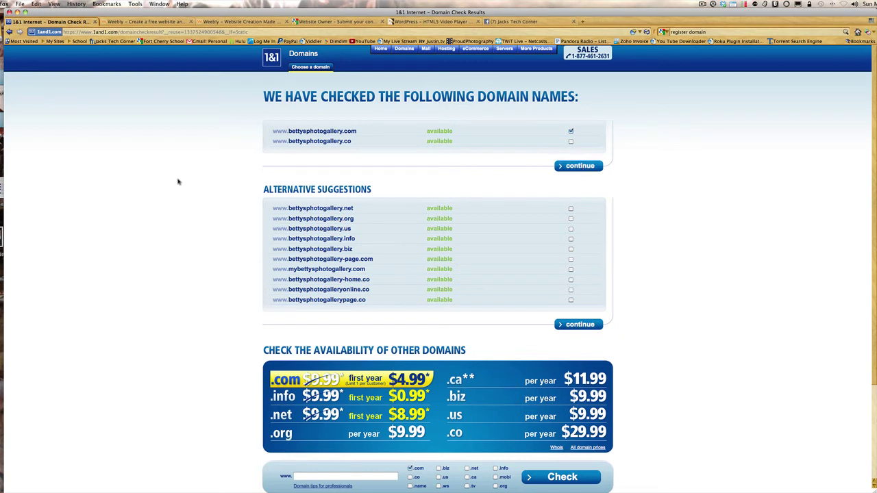
- Switch to the 'Weebly – Create a free website' tab
left_click(159, 22)
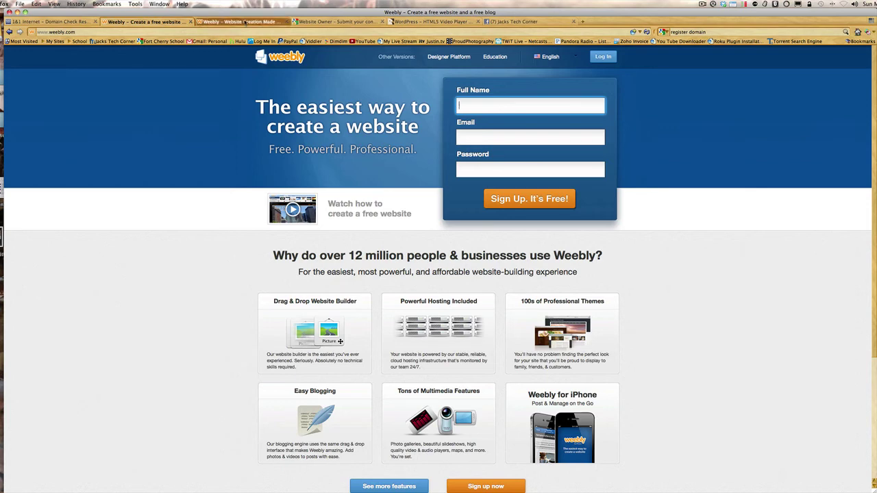
- Switch to the 'Weebly – Website Creation Made Easy' tab with the site editor
left_click(236, 22)
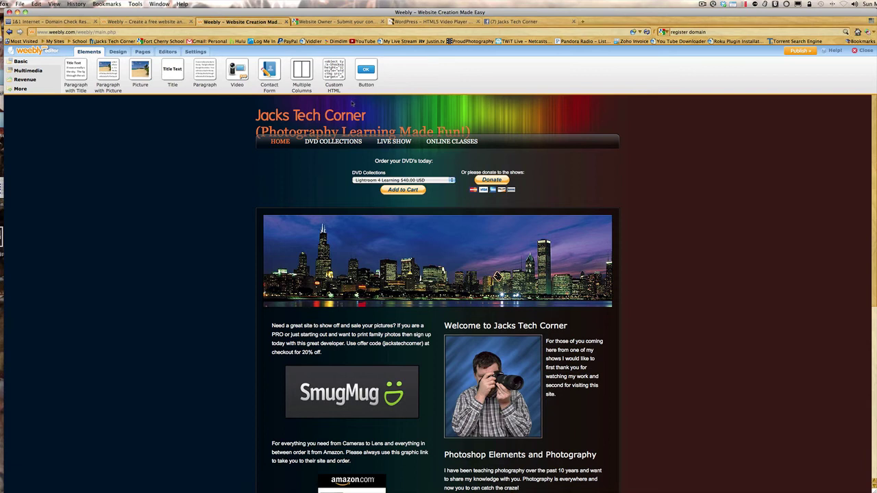
- Retry the failed editor server connection, then exit to Weebly's Powerful Hosting features page
mouse_move(333, 278)
scroll(197, 217, "down", 10)
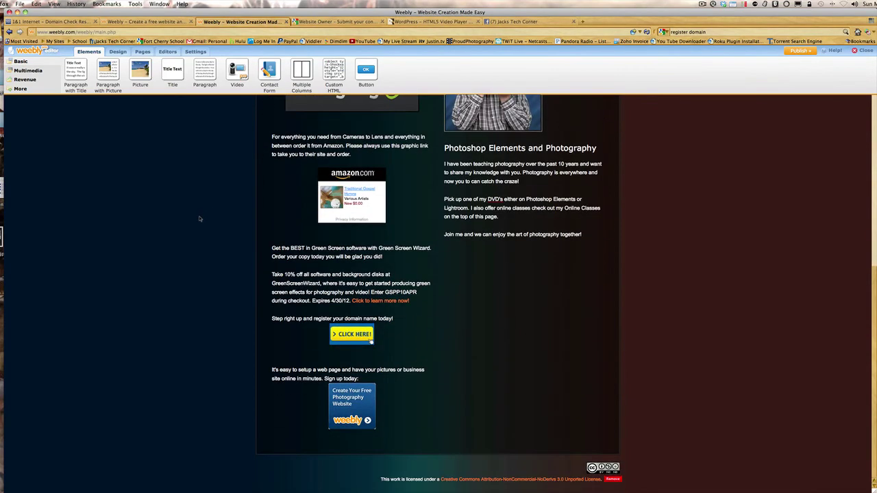
scroll(206, 255, "up", 10)
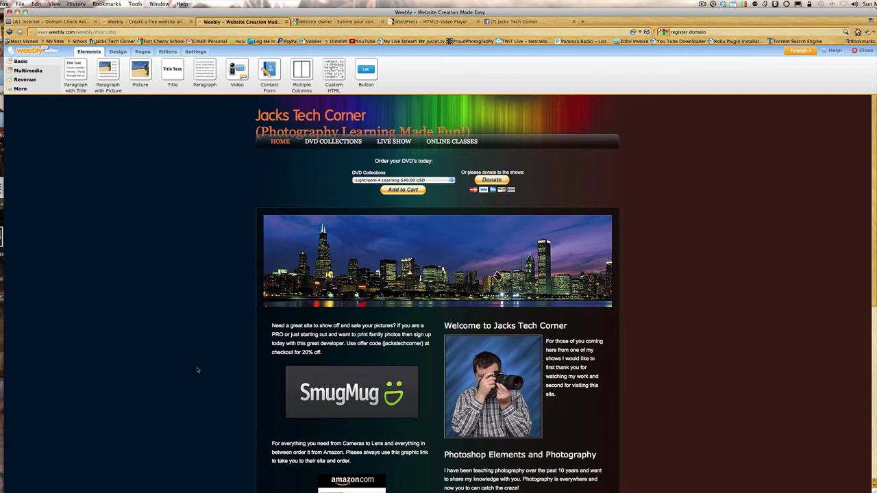
left_click(195, 53)
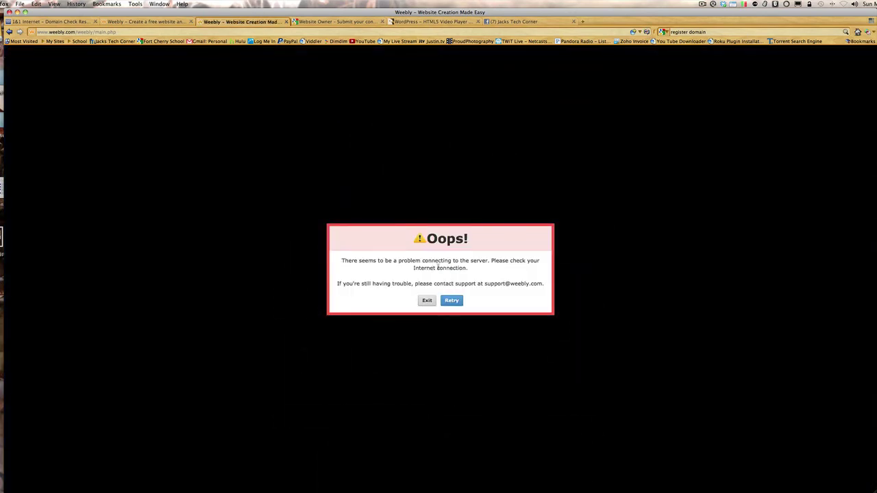
left_click(451, 302)
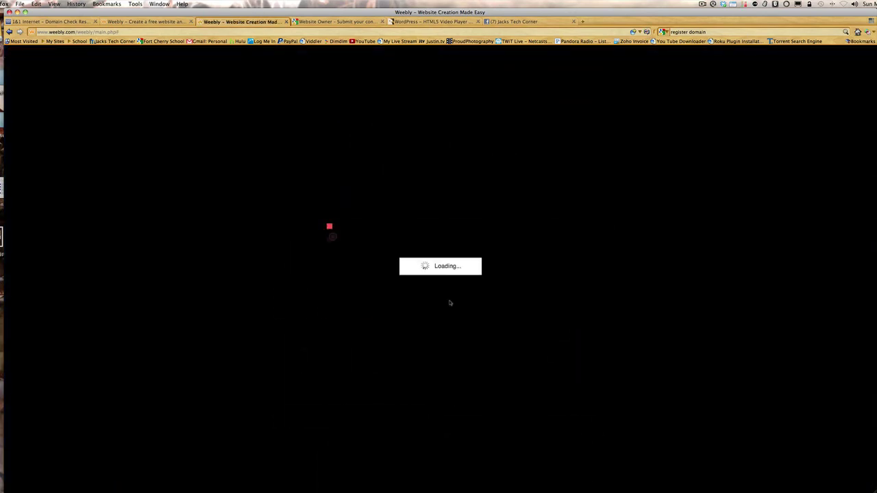
left_click(451, 303)
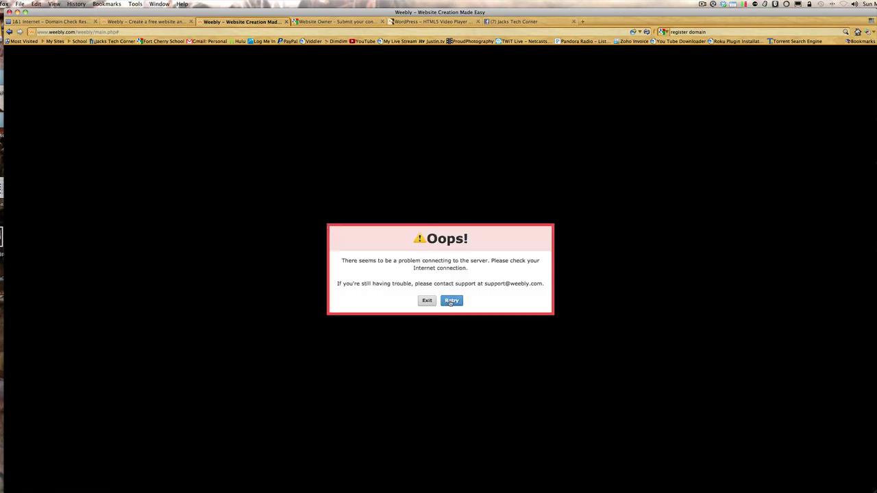
left_click(427, 302)
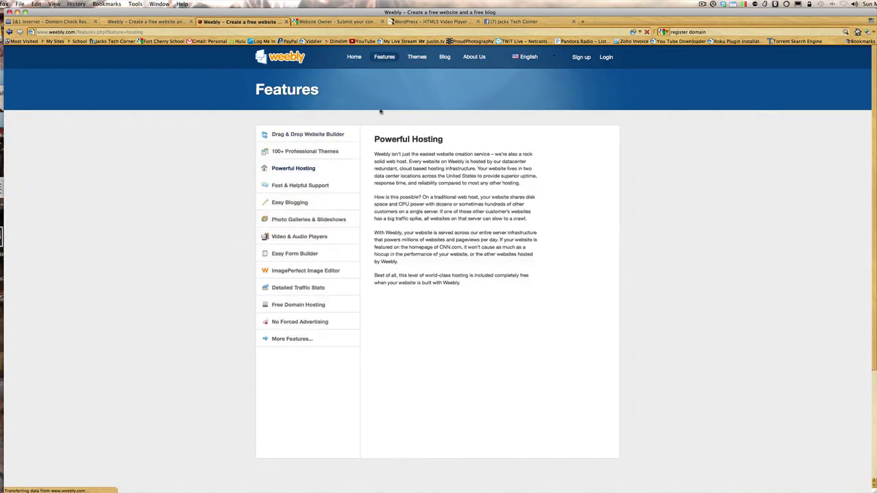
- Log in to Weebly with the suggested account e-mail and the account password
left_click(605, 58)
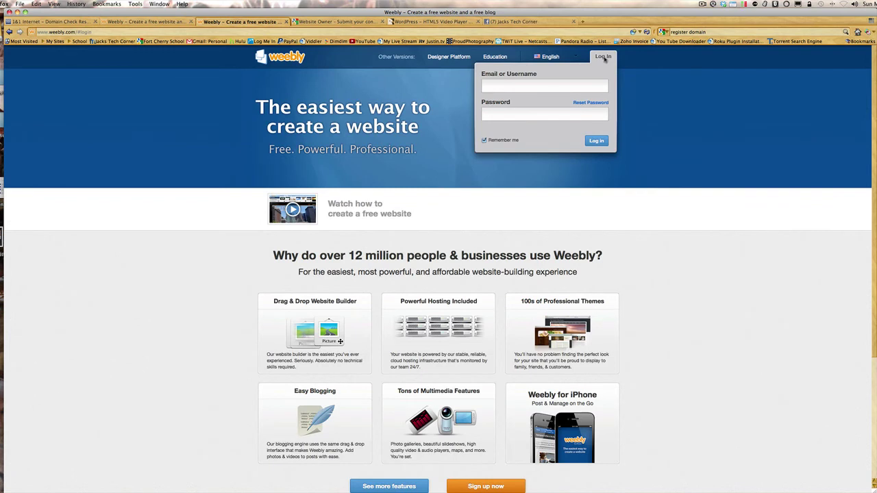
type("jokorn")
left_click(528, 97)
left_click(519, 113)
type("••••••••")
key("Return")
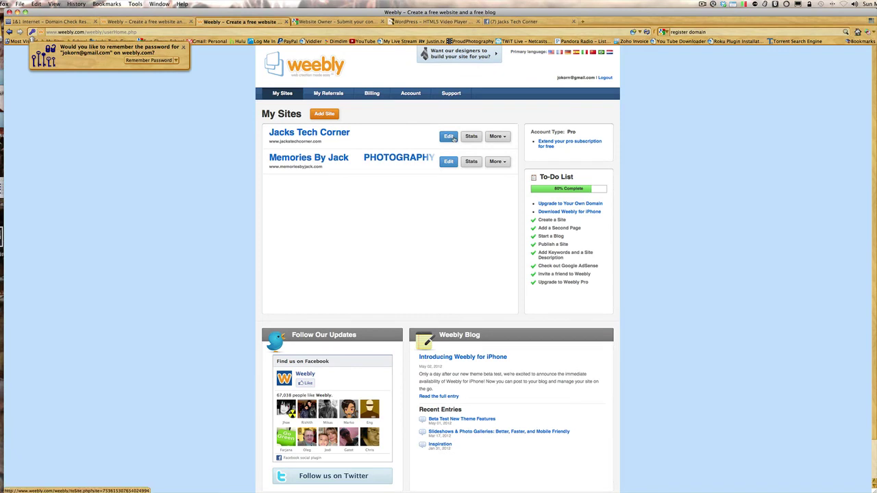
- Dismiss the save-password prompt and edit Jacks Tech Corner from My Sites
left_click(450, 137)
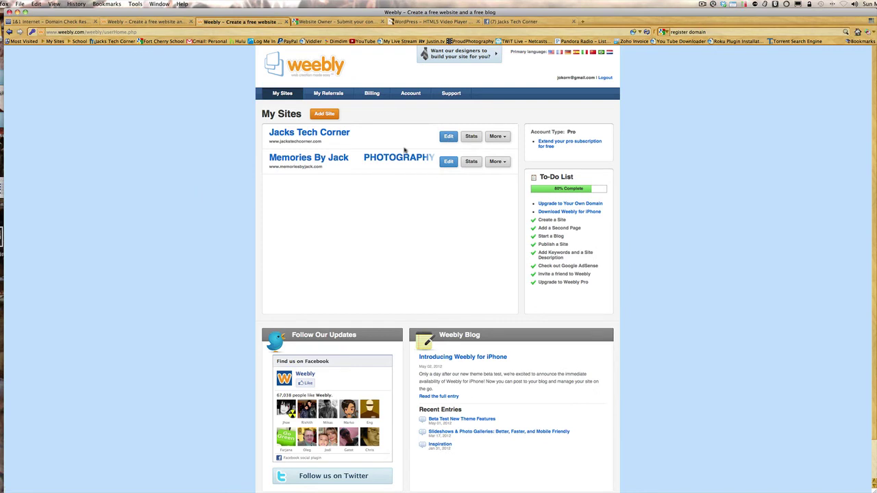
left_click(448, 136)
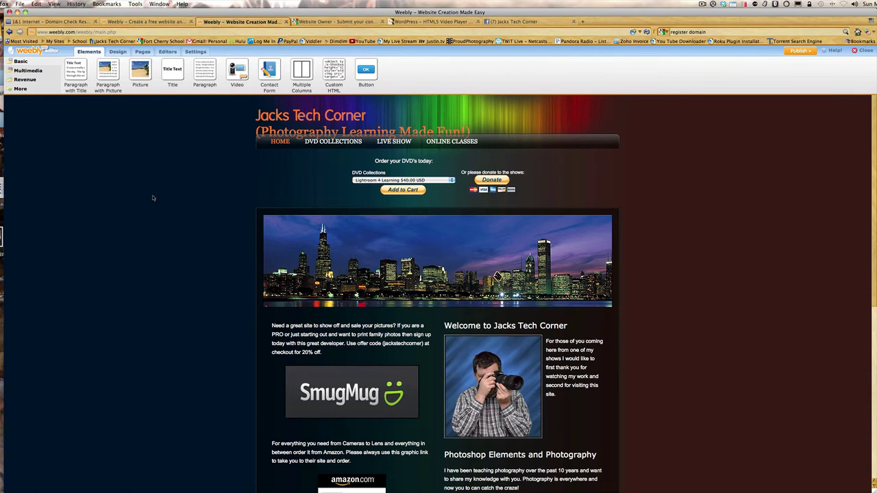
- Open Edit Site Settings for Jacks Tech Corner from the editor's Settings tab
left_click(197, 54)
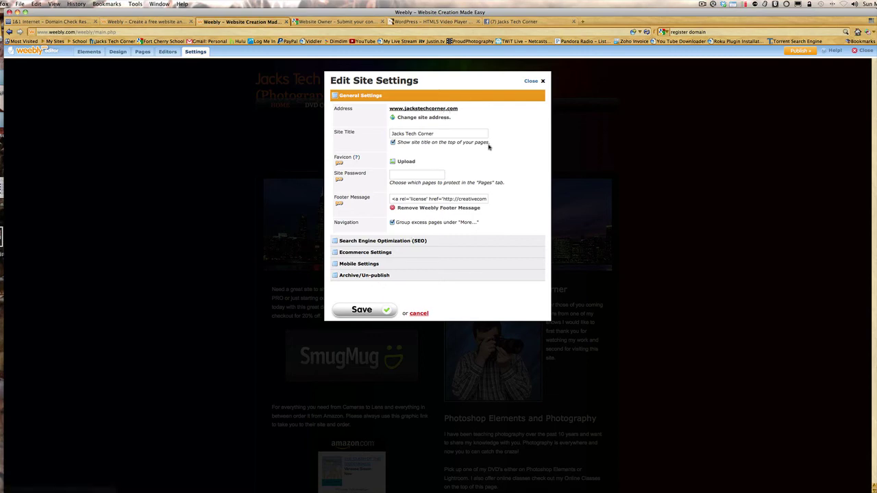
- Close the Edit Site Settings dialog without saving any changes
left_click(531, 82)
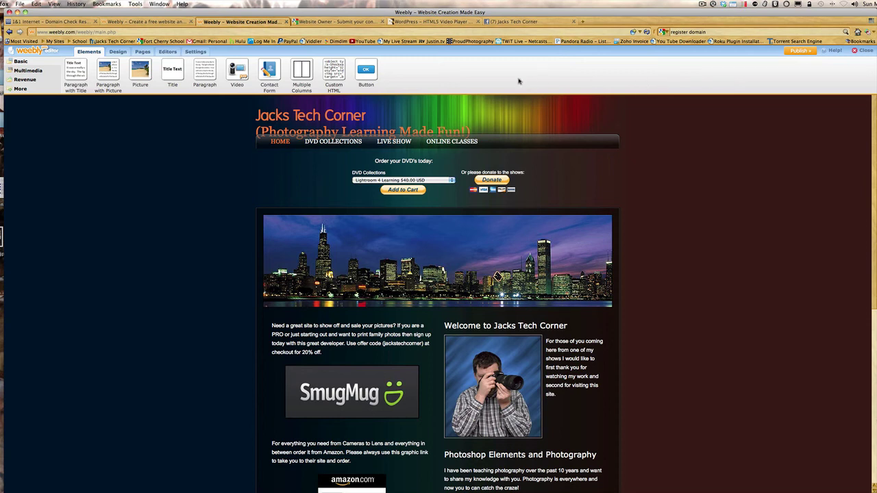
- Open Google's Add your URL page, then load JacksTechCorner from My Sites bookmarks in a new tab
left_click(343, 21)
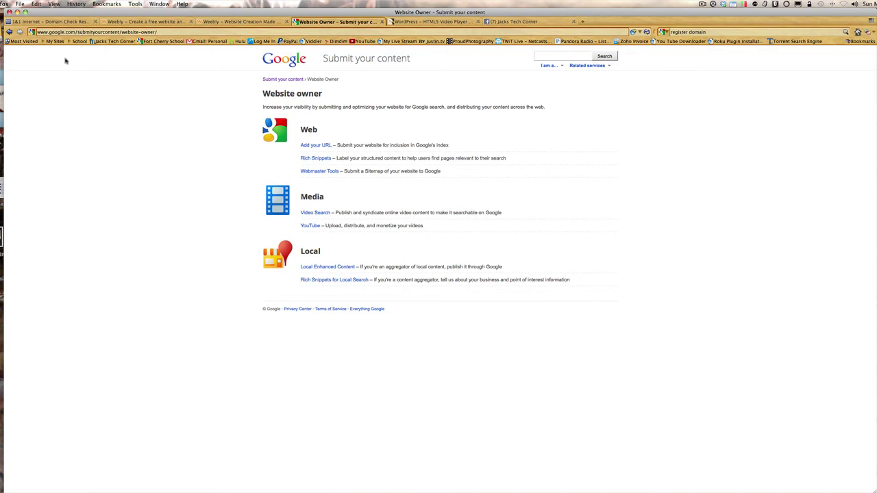
left_click(316, 147)
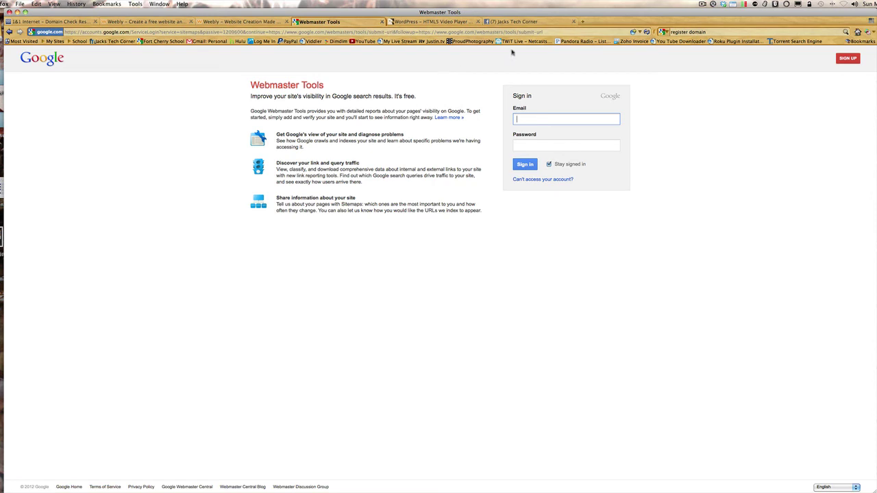
left_click(582, 23)
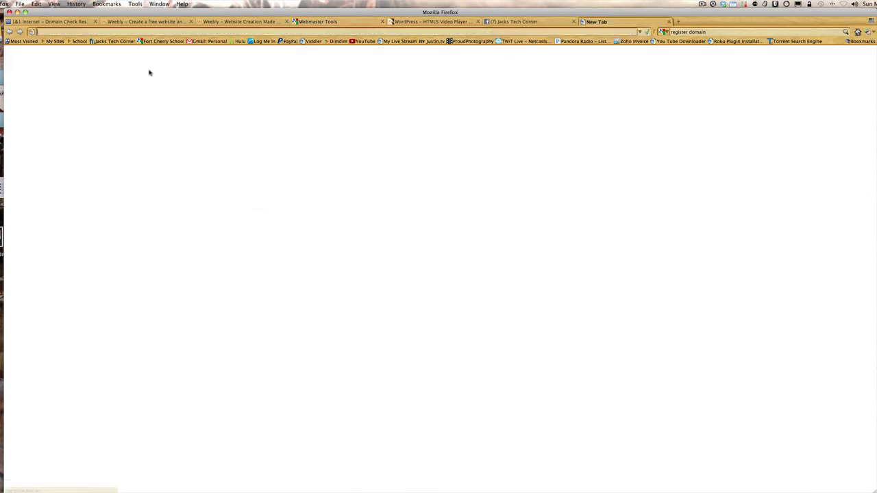
left_click(54, 42)
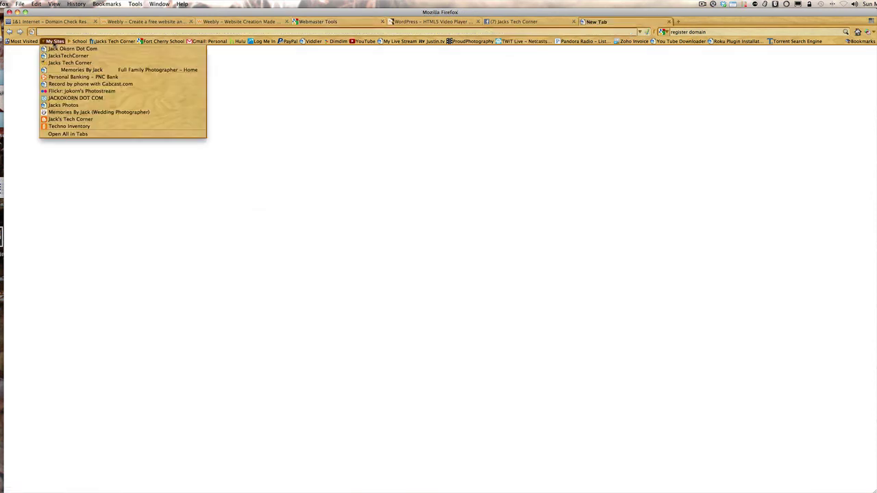
left_click(53, 57)
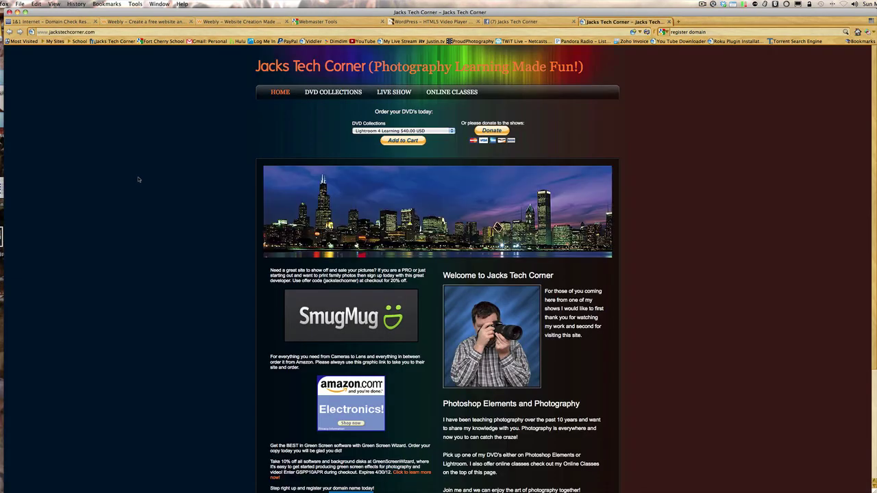
- Go to the Show Notes page from the HOME menu to view the Photography Weekly episode posts
mouse_move(279, 92)
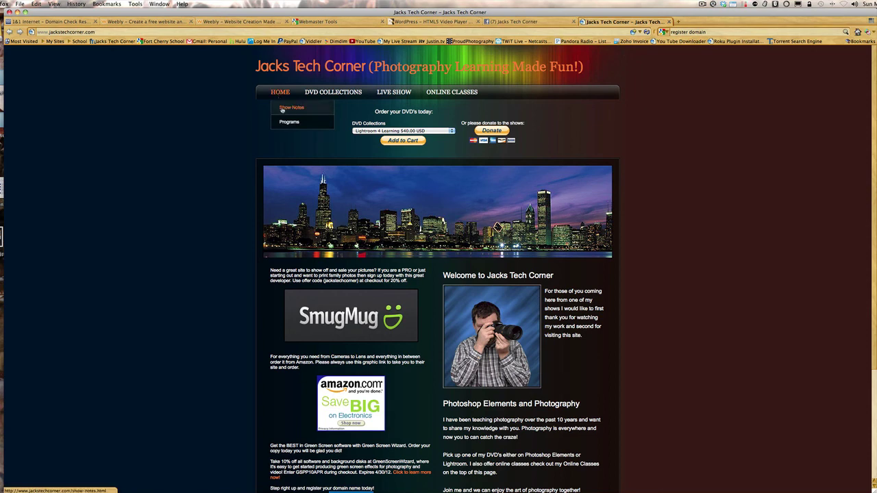
left_click(292, 108)
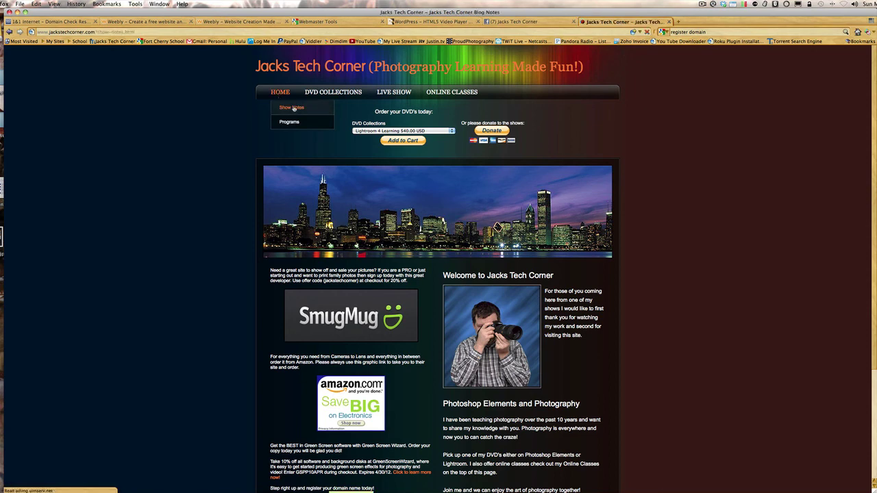